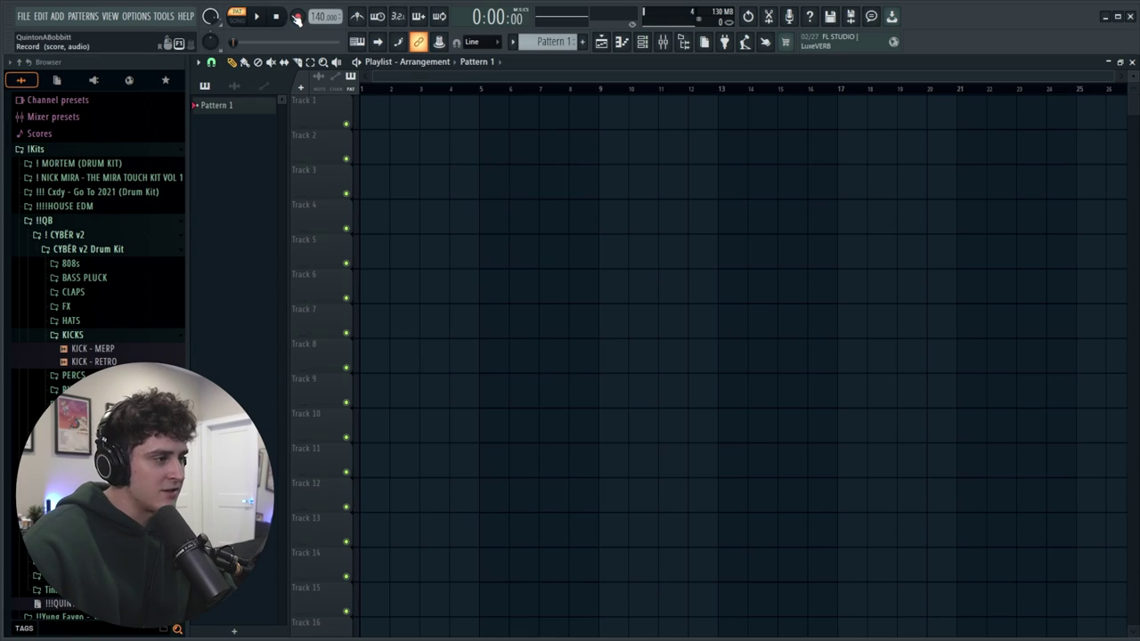
- Check the recording filter options with only Audio enabled, and switch playback to song mode
right_click(297, 17)
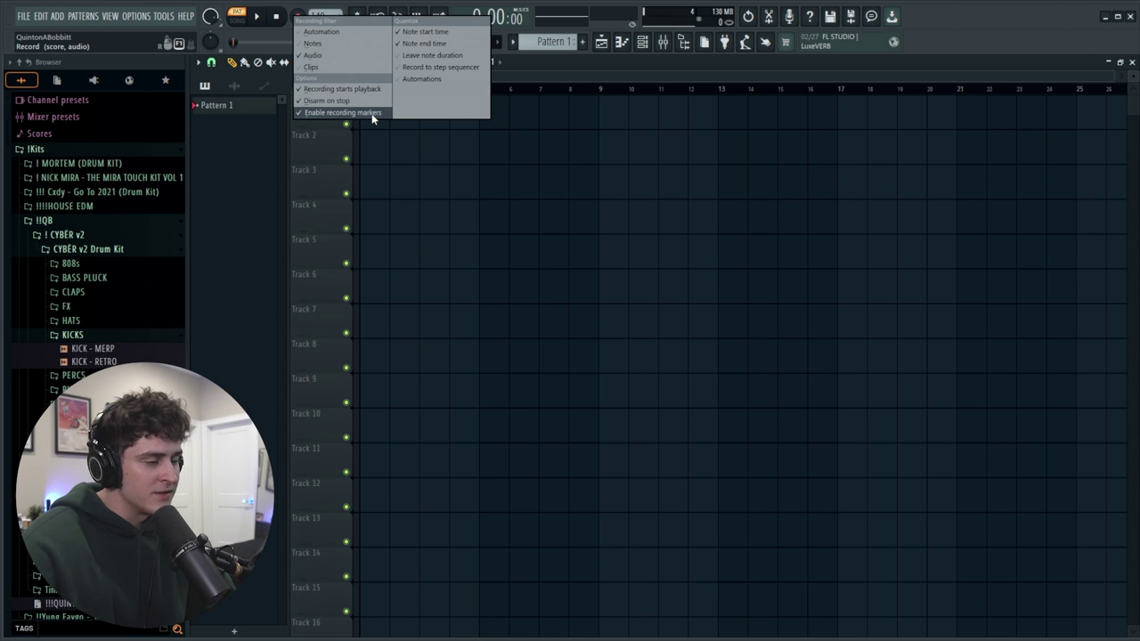
click(421, 78)
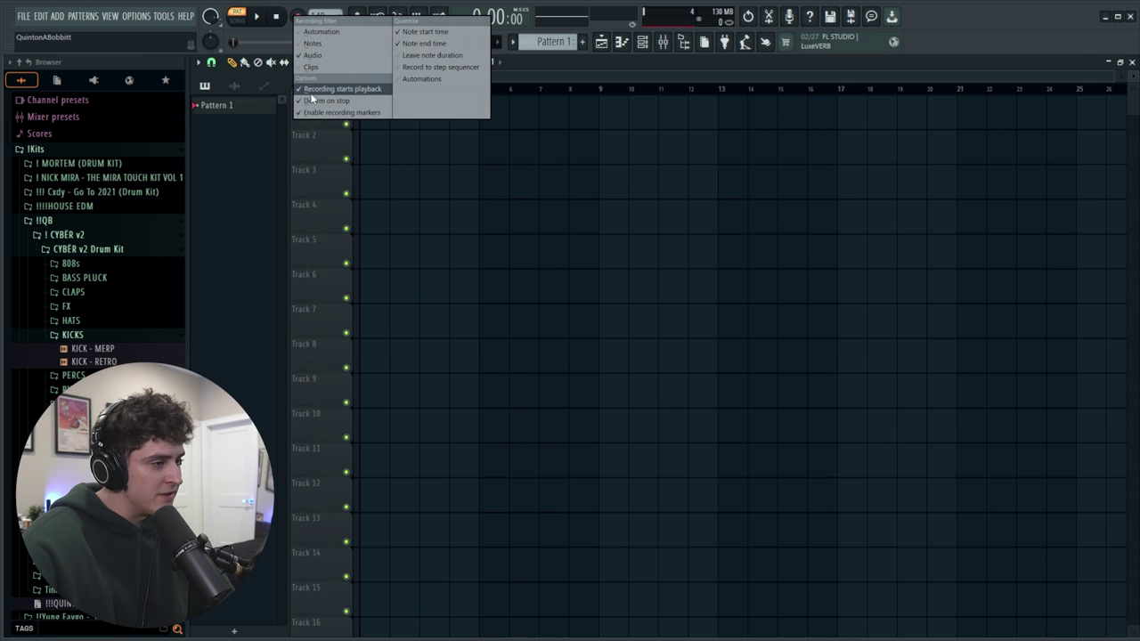
click(472, 83)
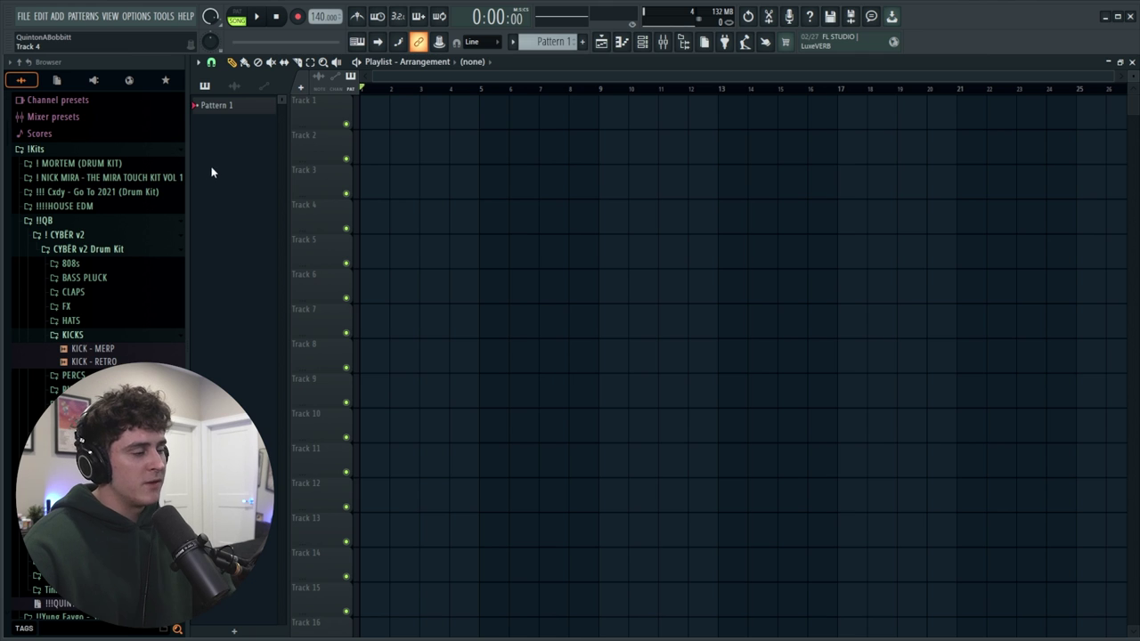
- Add an audio track to the playlist and check its linked track in the mixer
right_click(303, 92)
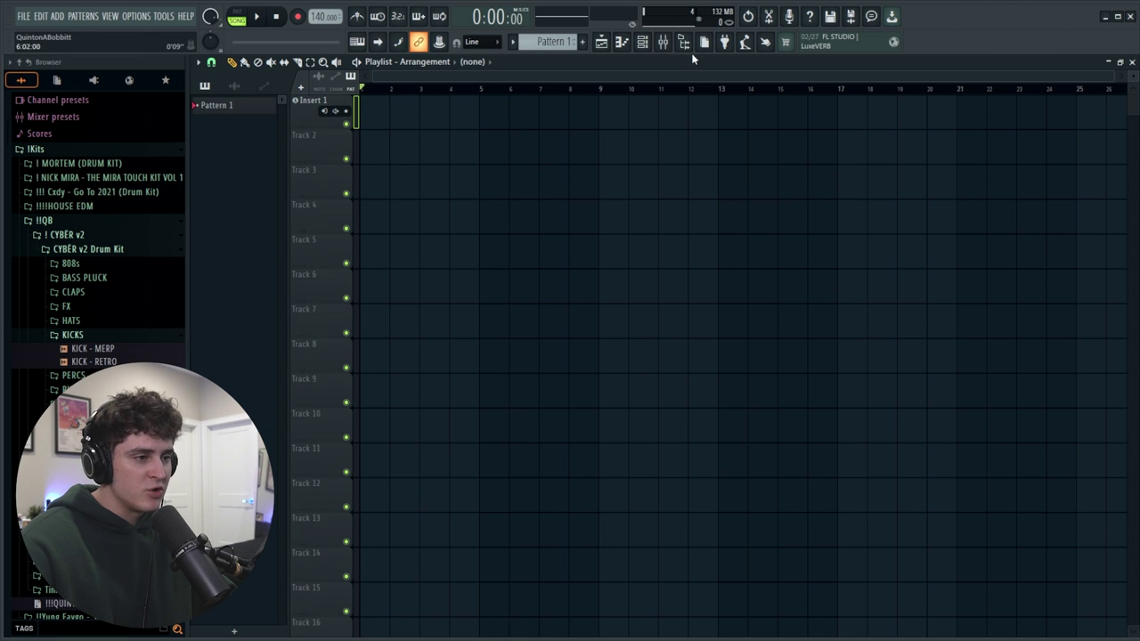
key(F9)
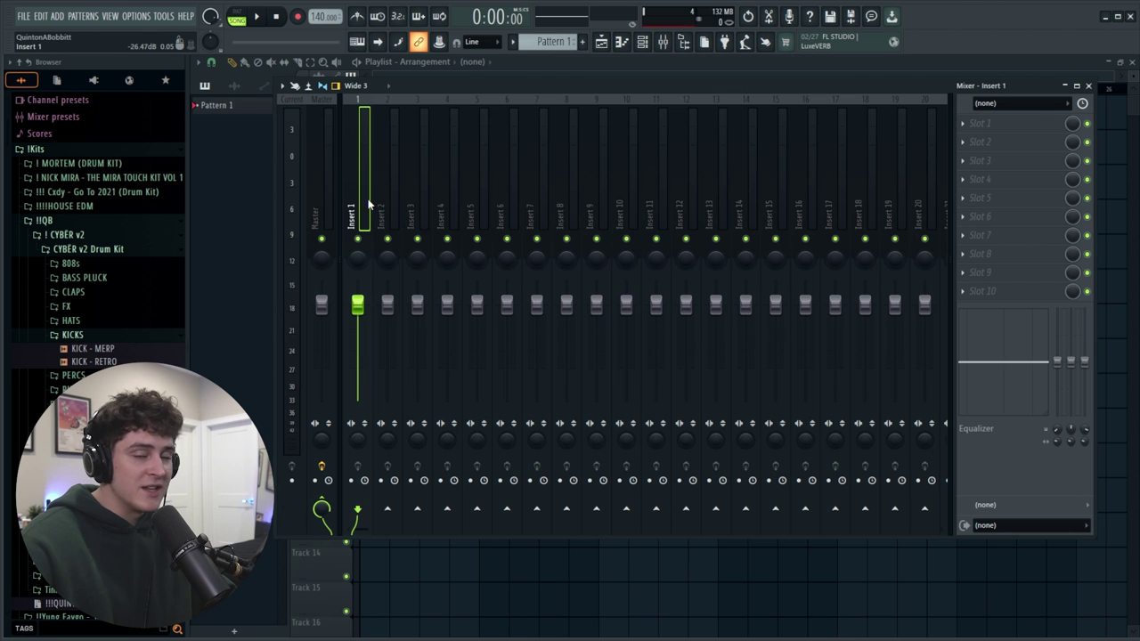
click(460, 77)
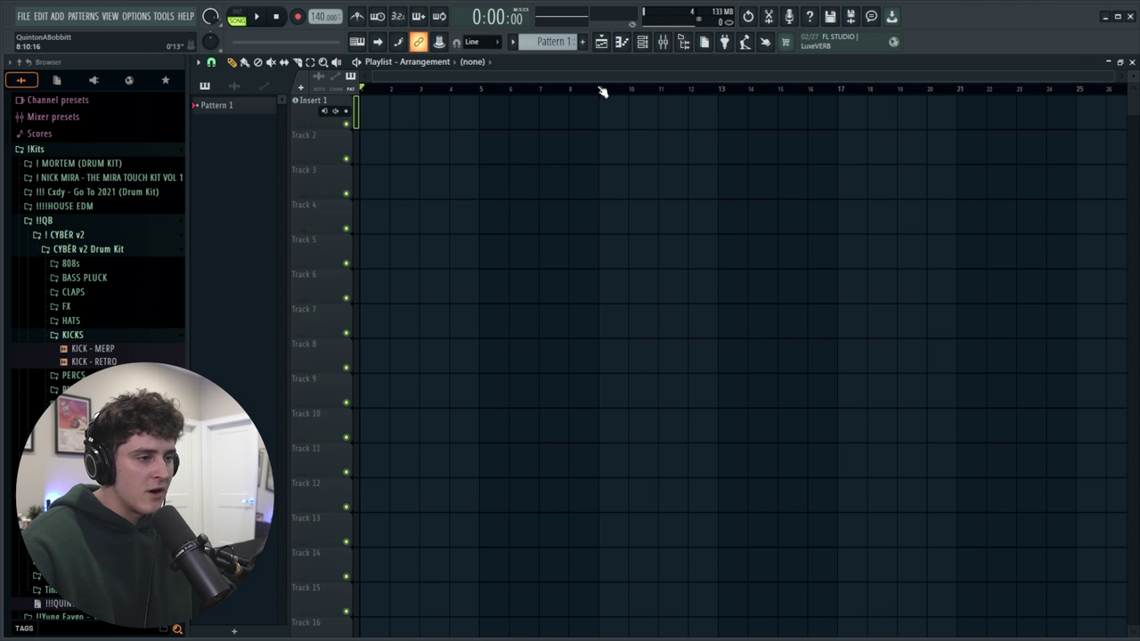
- Rename the Insert 1 mixer track to BEAT and colour it red
click(663, 42)
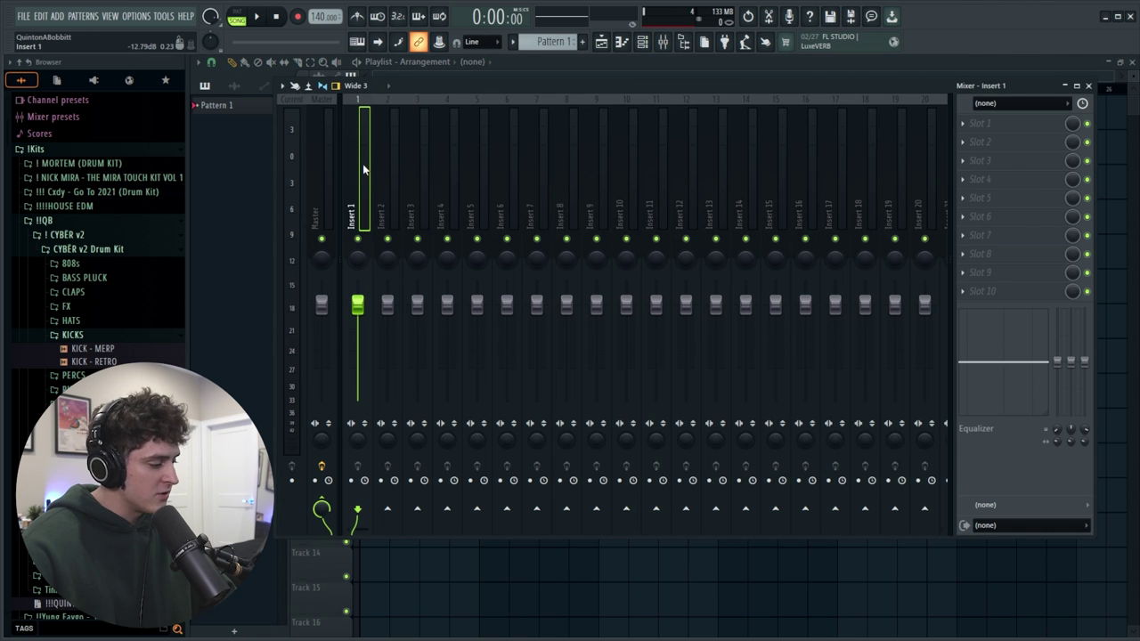
key(F2)
text(BEAT)
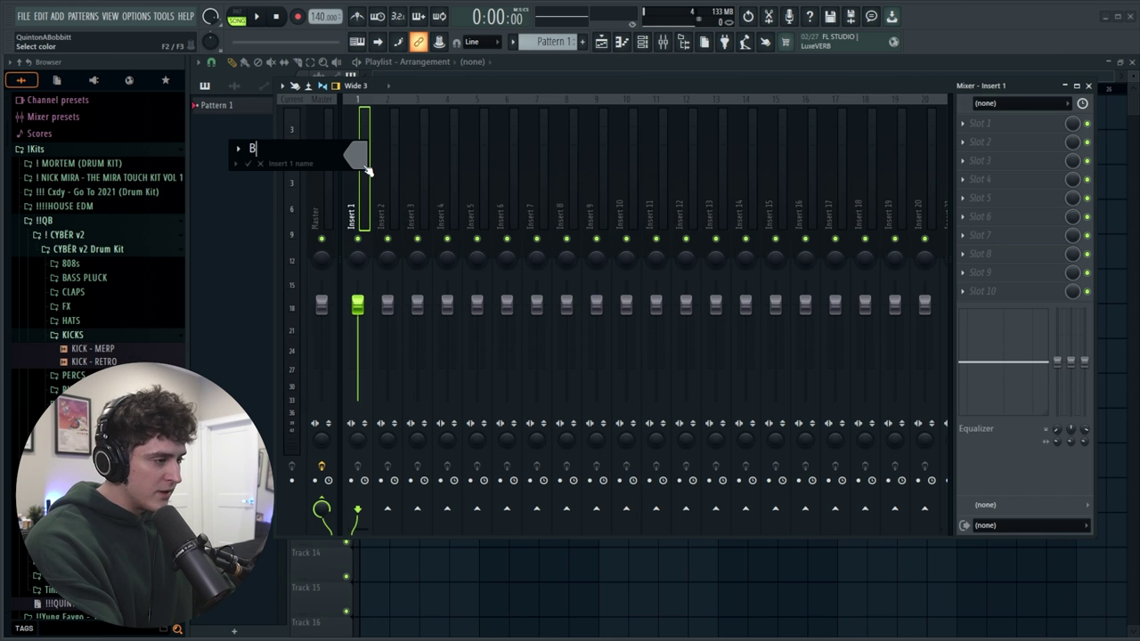
click(362, 164)
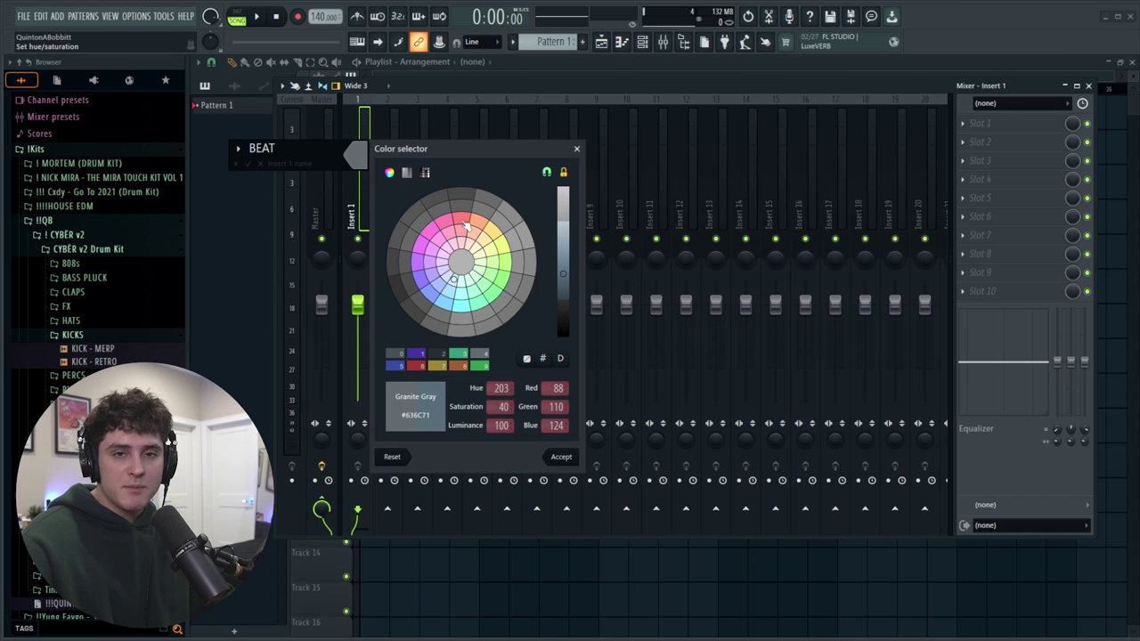
click(465, 226)
key(Return)
click(466, 76)
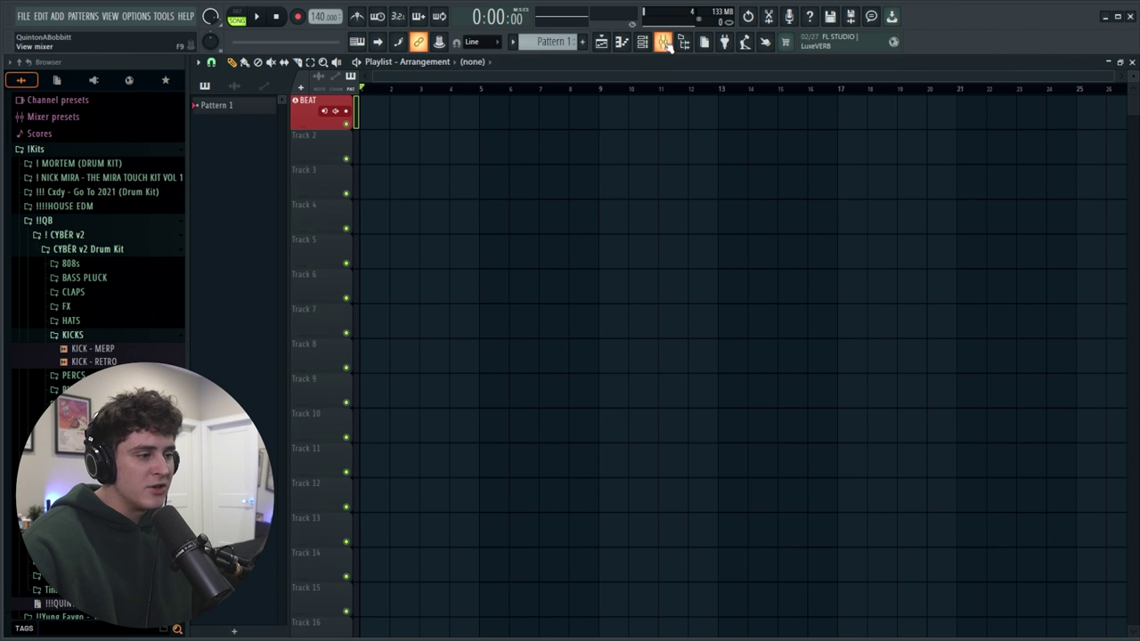
- Dock the BEAT mixer track to the left section of the mixer
key(F9)
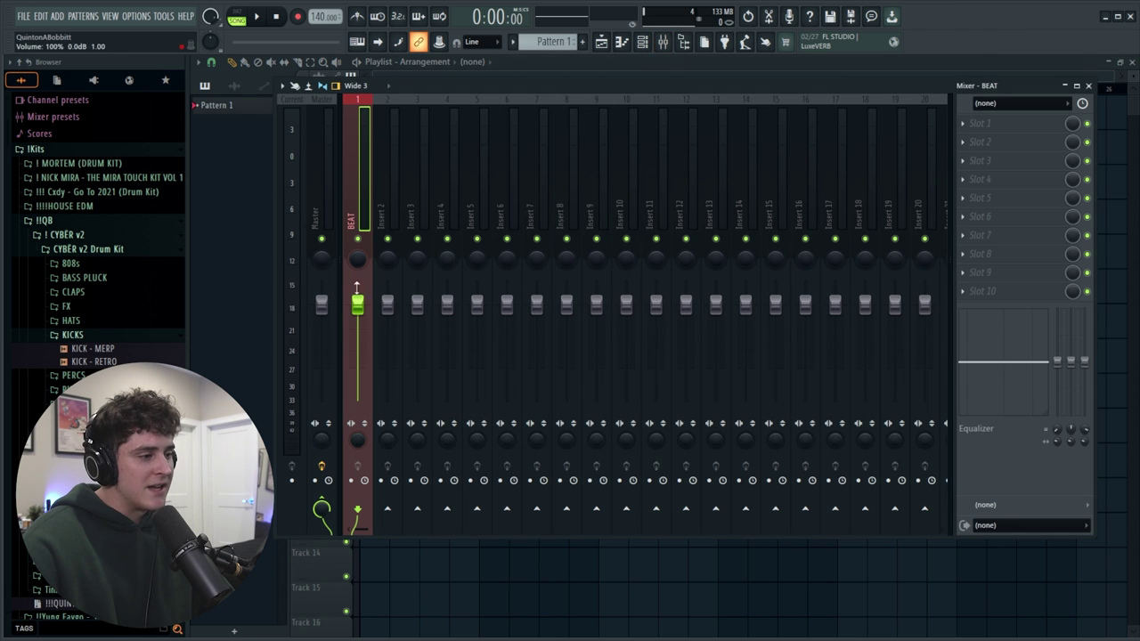
right_click(362, 211)
mouse_move(396, 404)
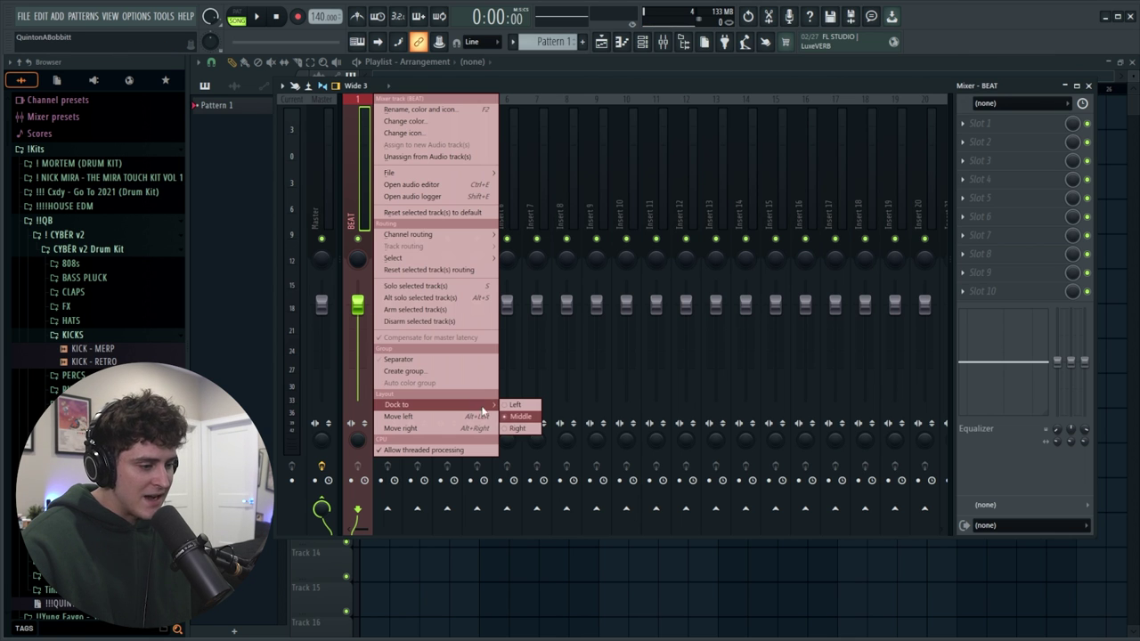
click(521, 405)
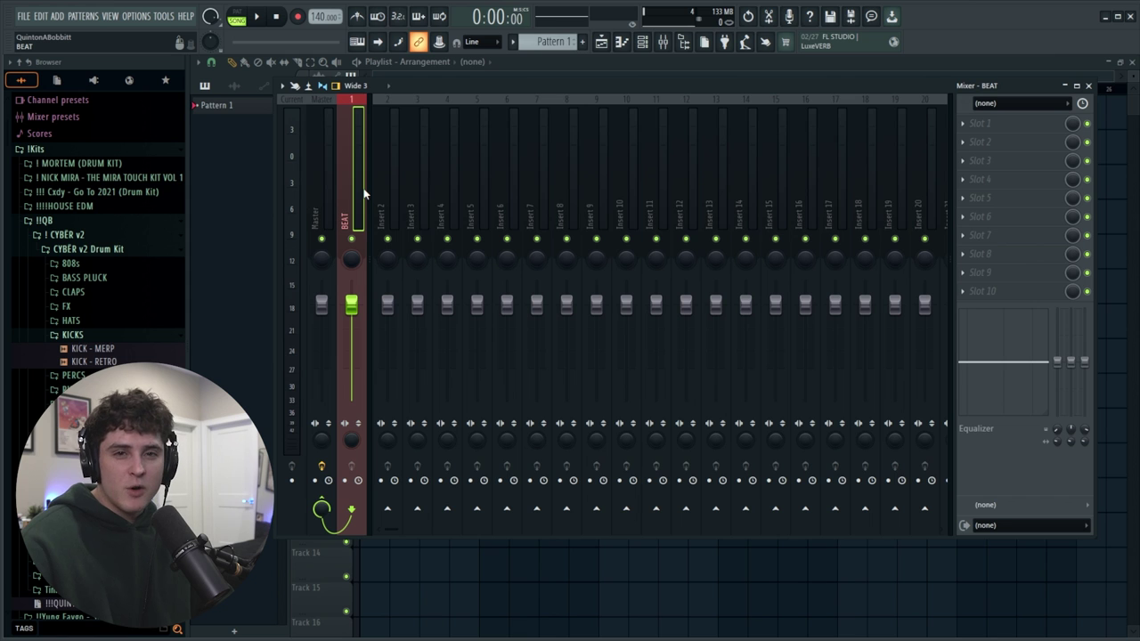
key(F9)
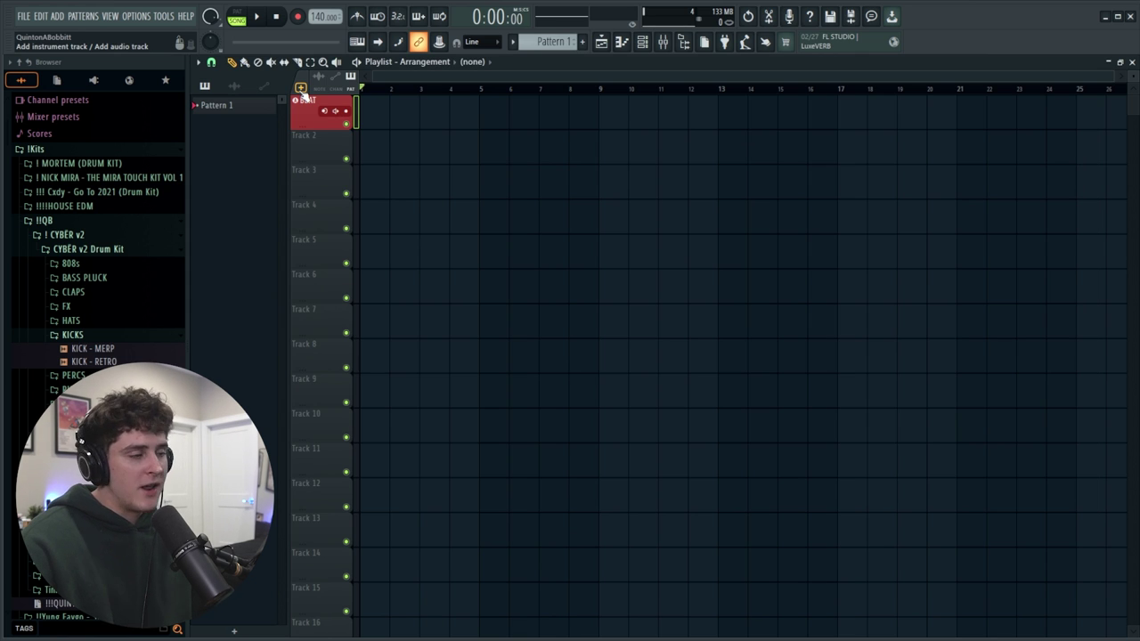
- Add a second audio track, name its mixer track Recording and colour it olive (#9F8735)
right_click(300, 91)
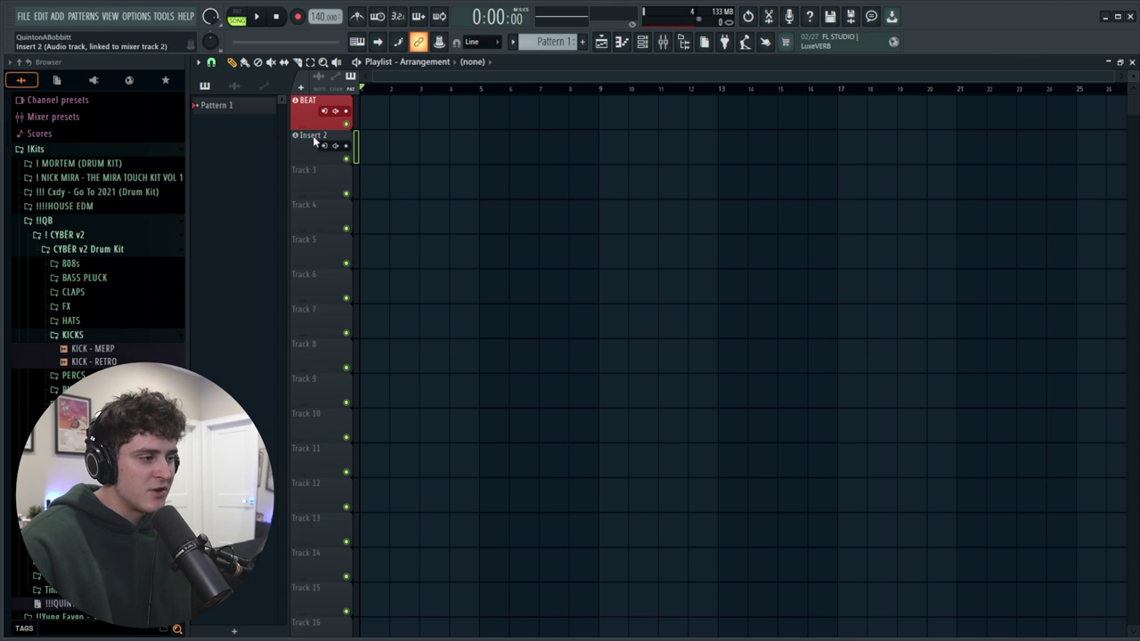
click(664, 43)
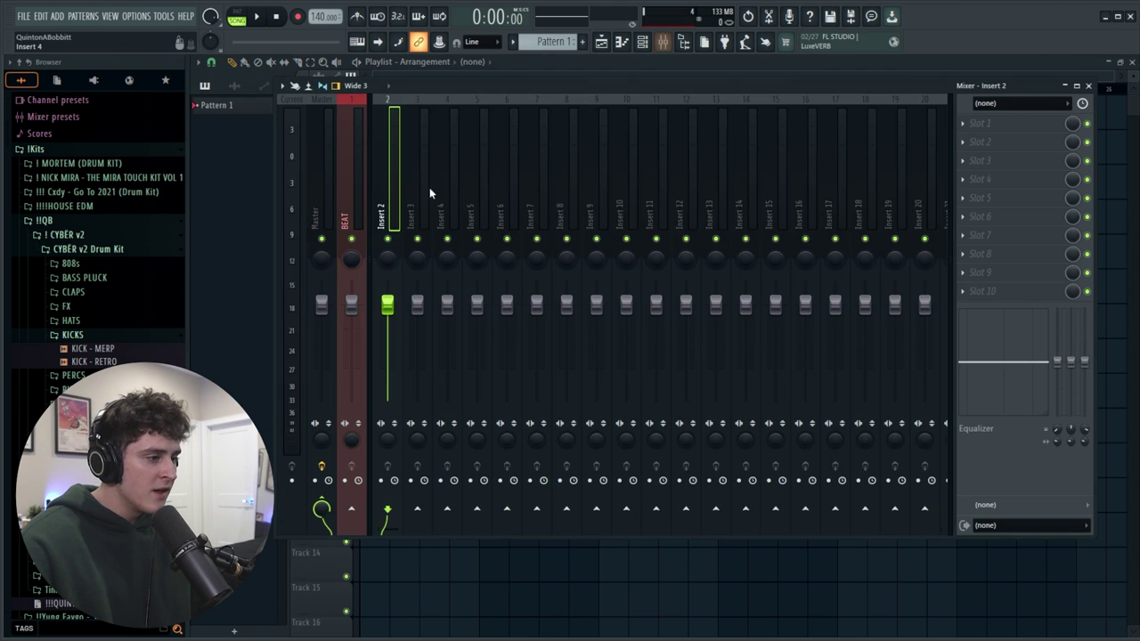
double_click(392, 219)
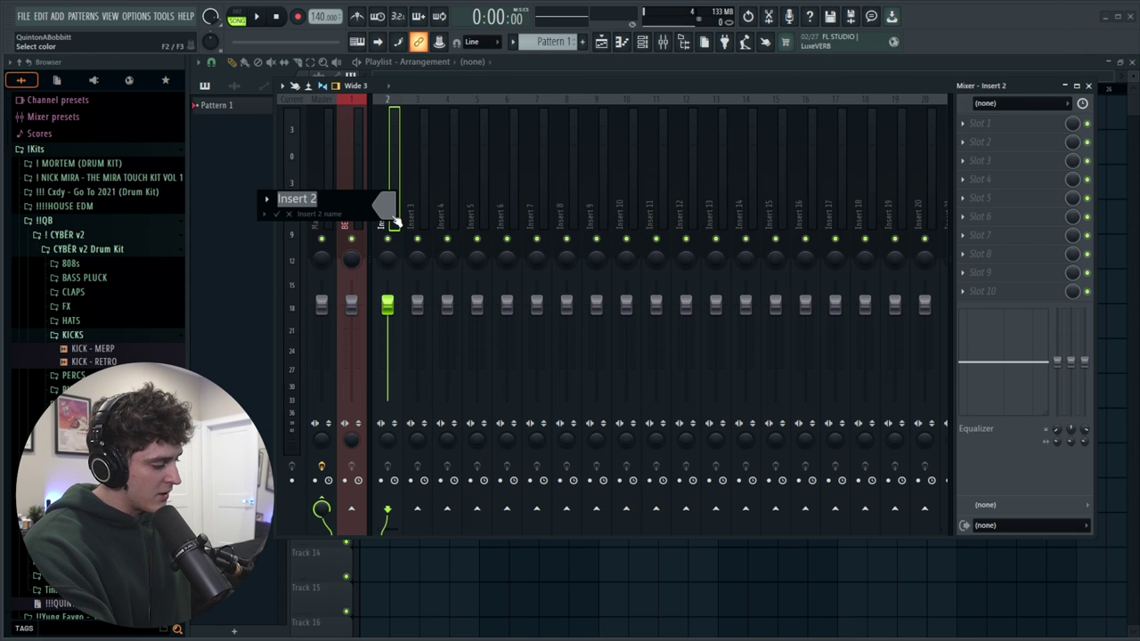
text(Recording)
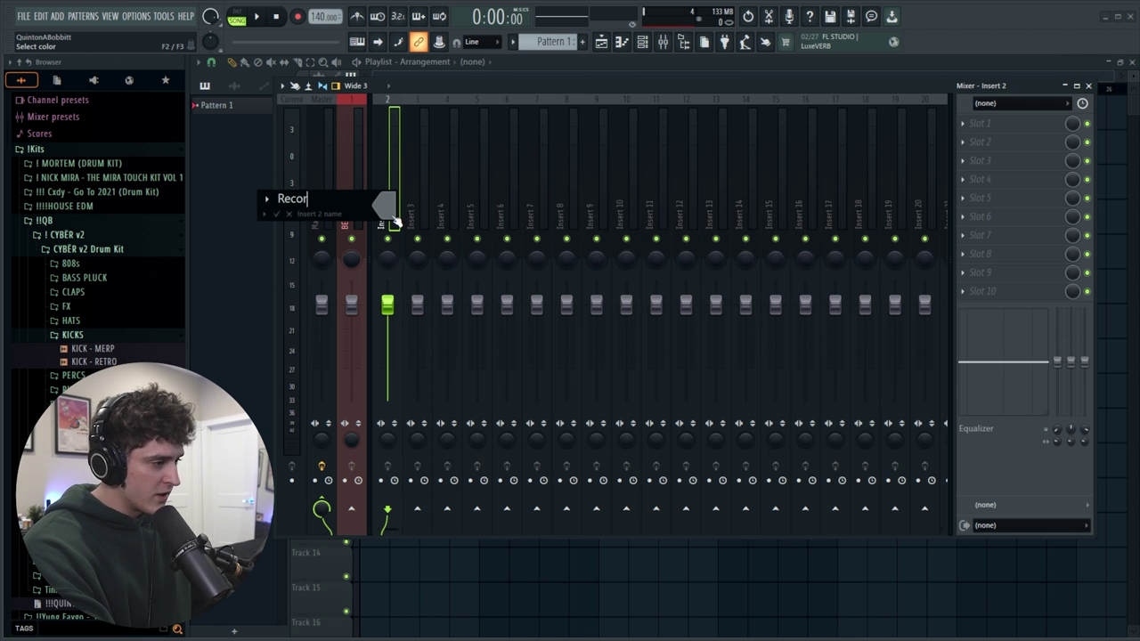
click(394, 217)
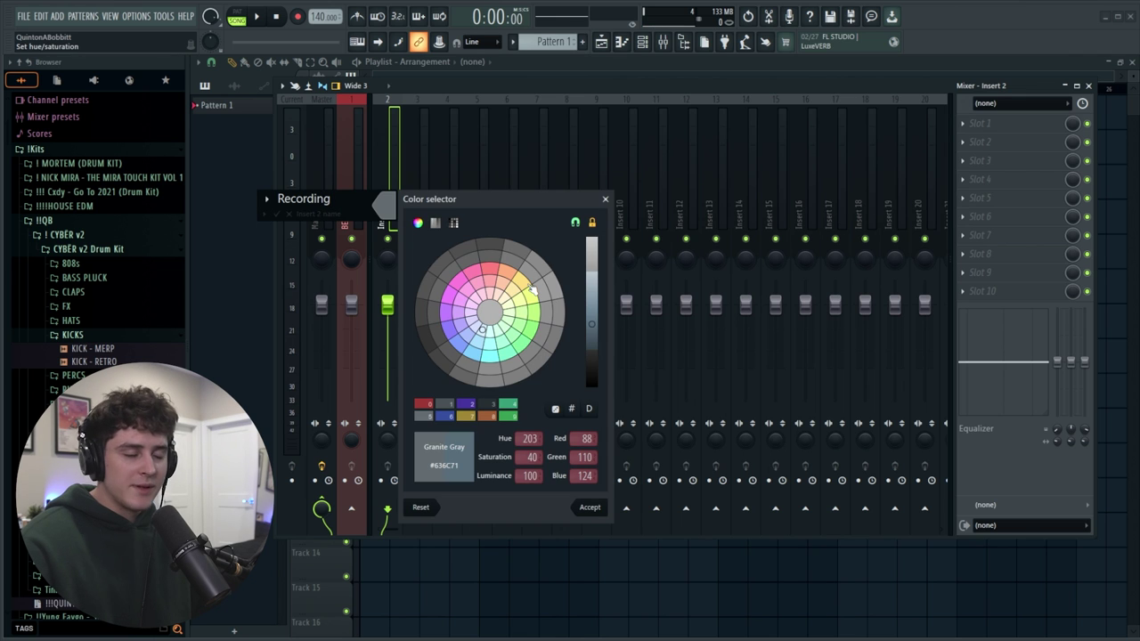
click(531, 288)
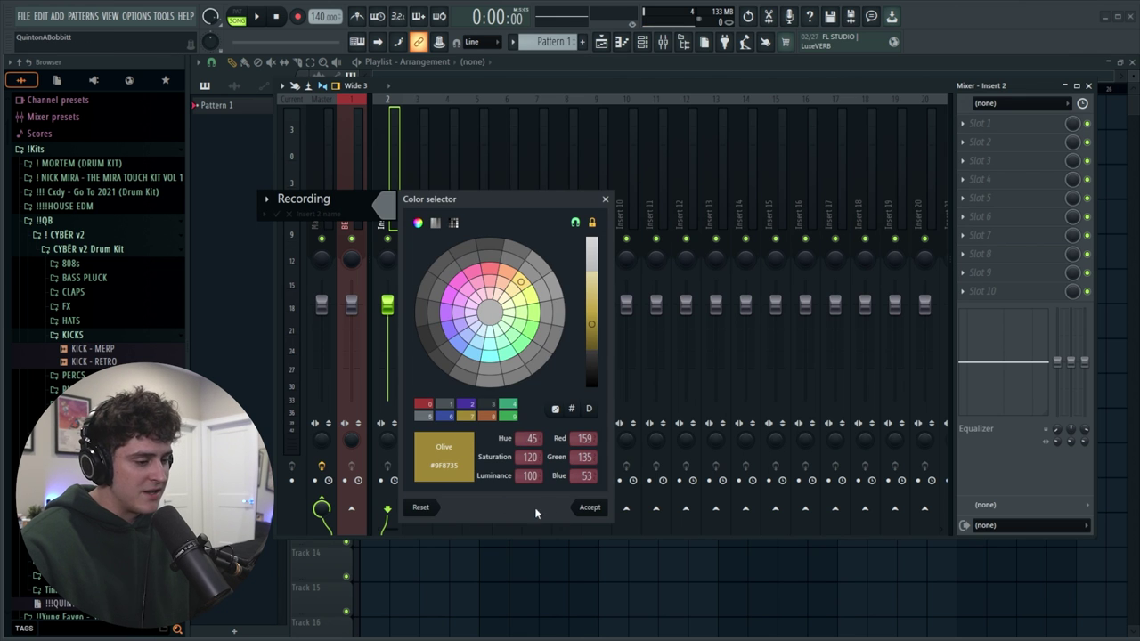
click(587, 506)
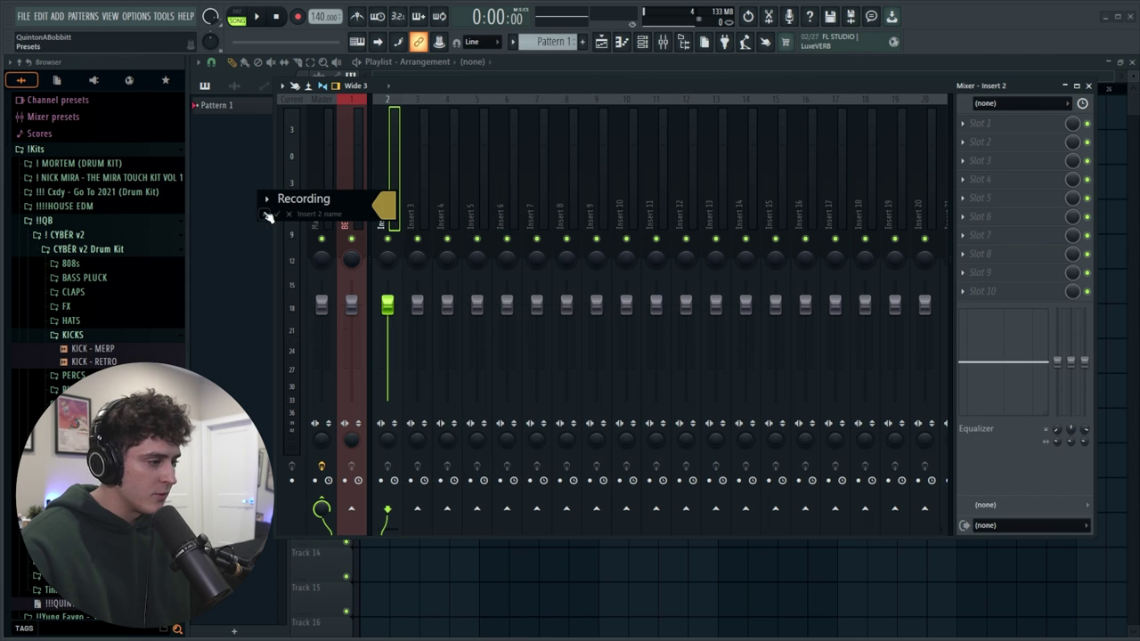
key(Return)
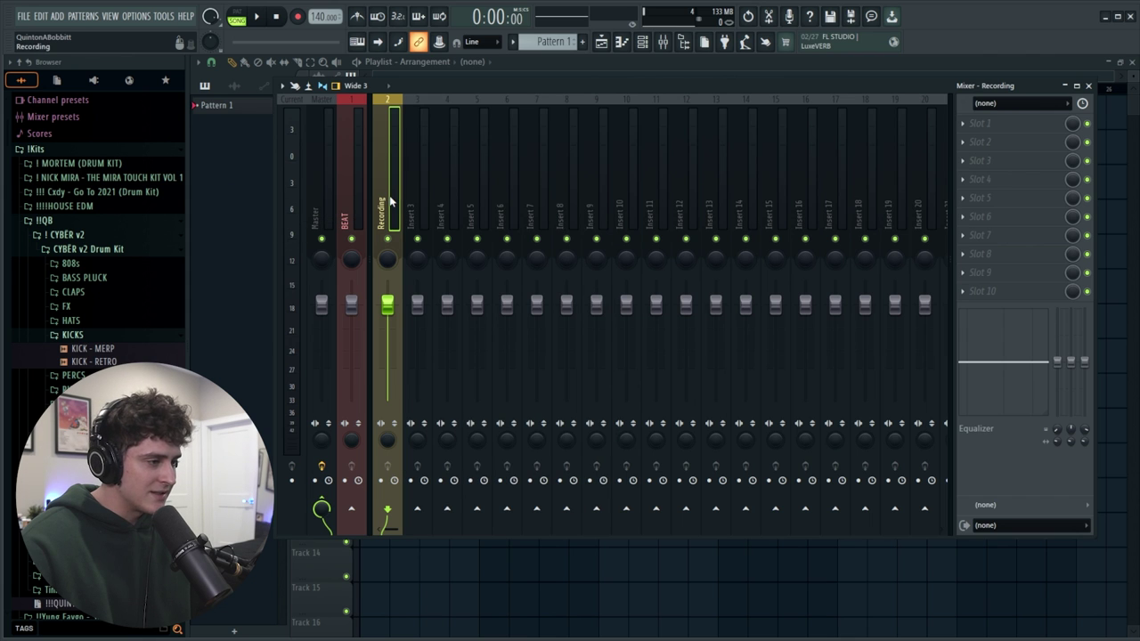
click(442, 72)
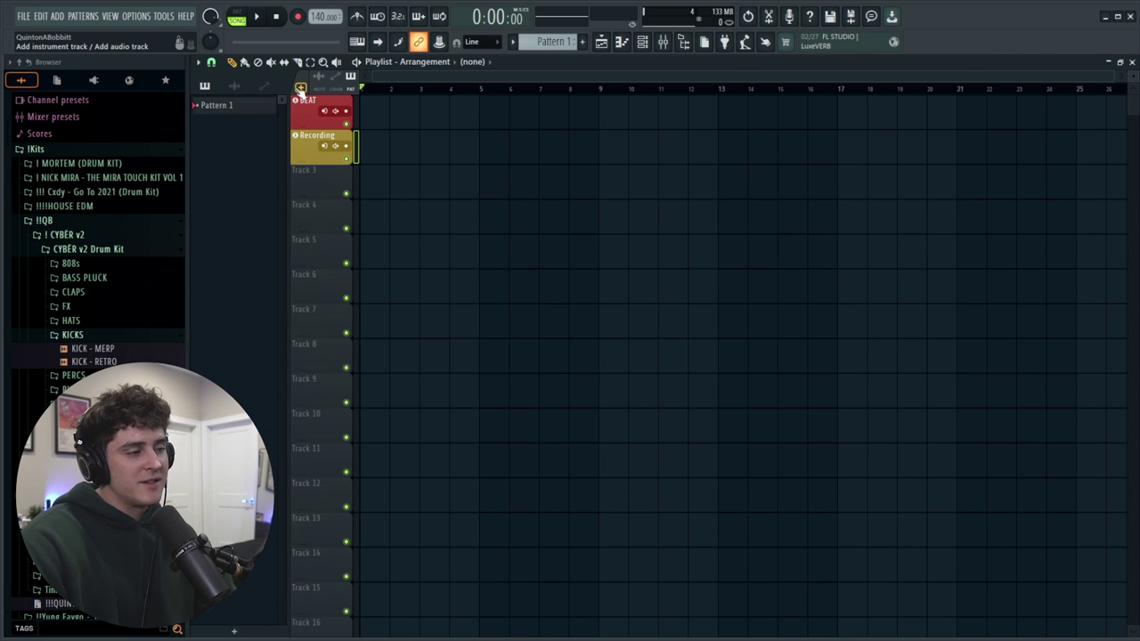
- Add two more audio tracks, then name the Insert 3 mixer track Main Vocal and colour it blue
double_click(301, 89)
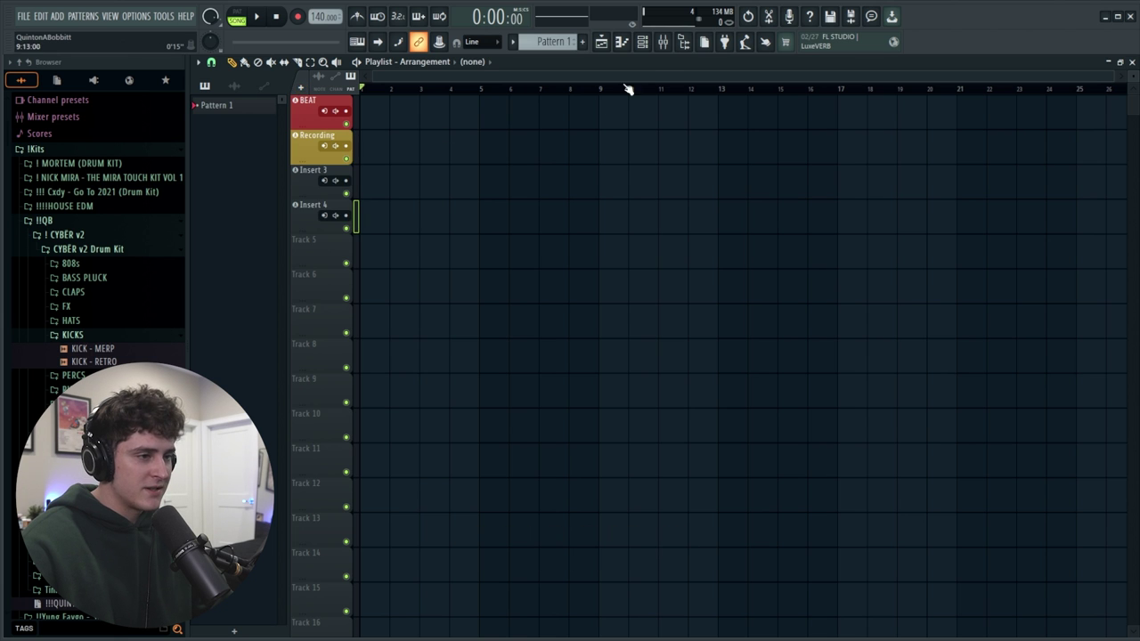
click(662, 42)
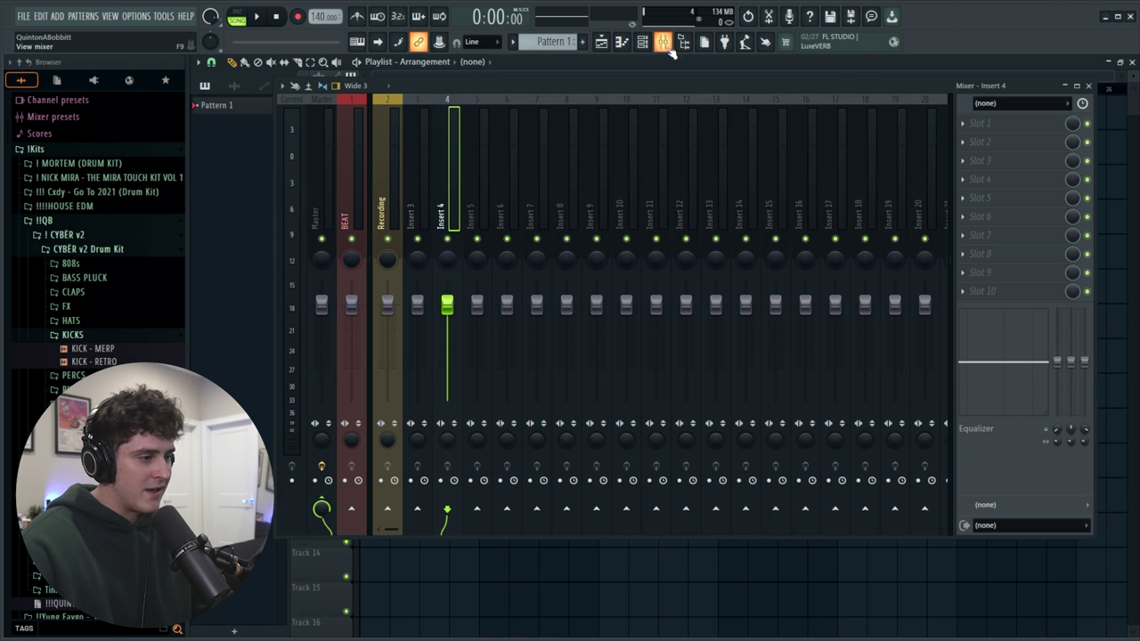
double_click(428, 212)
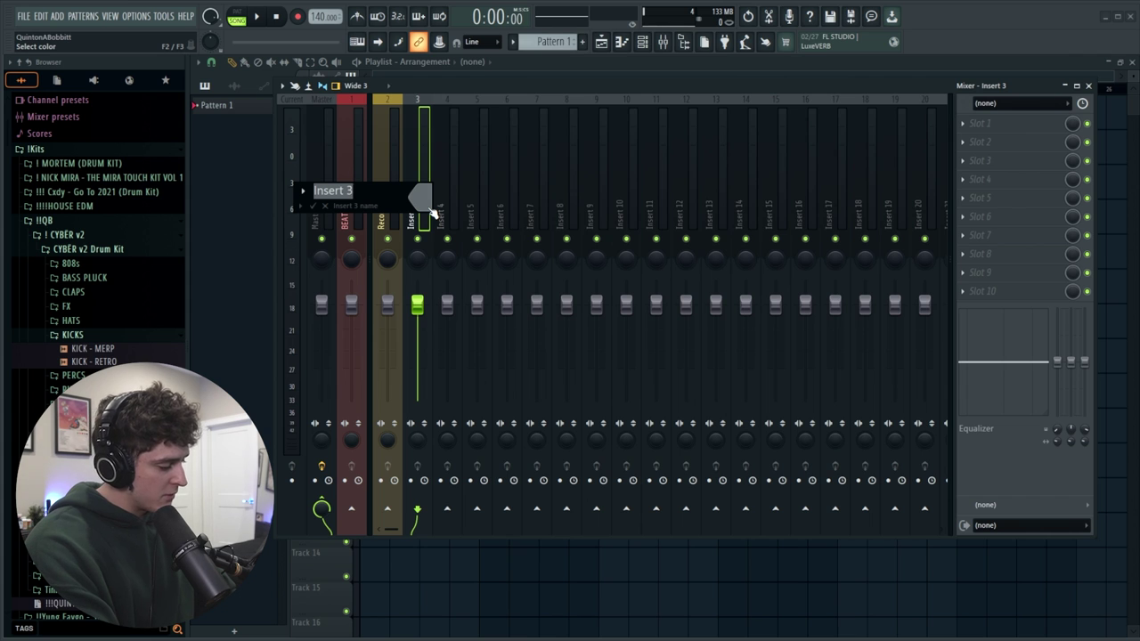
text(Main )
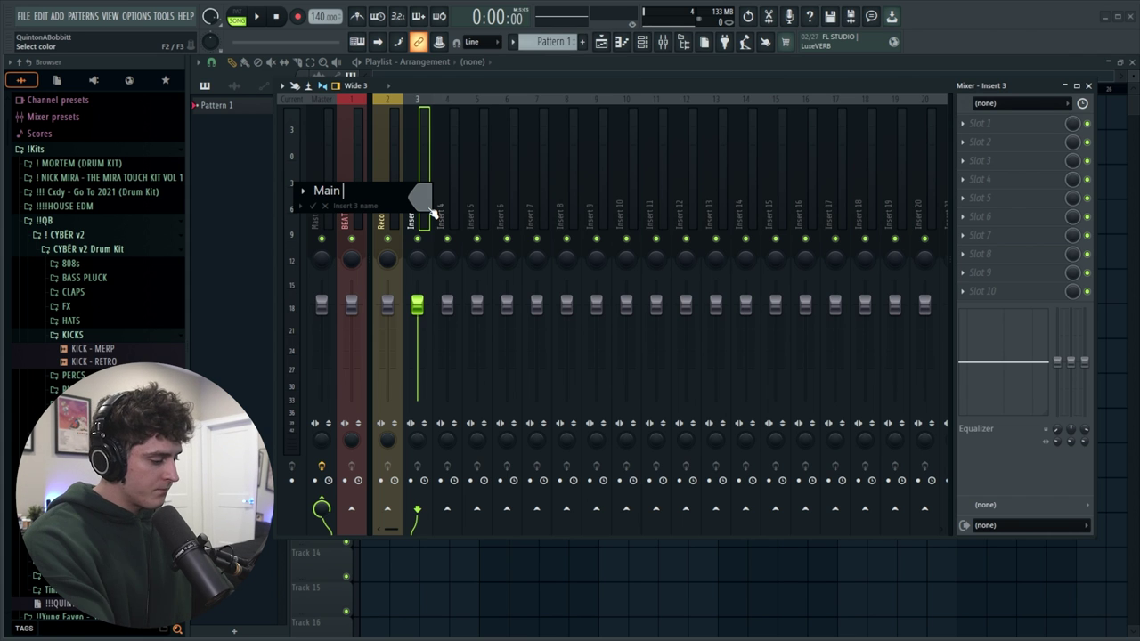
text(Vocal)
click(428, 207)
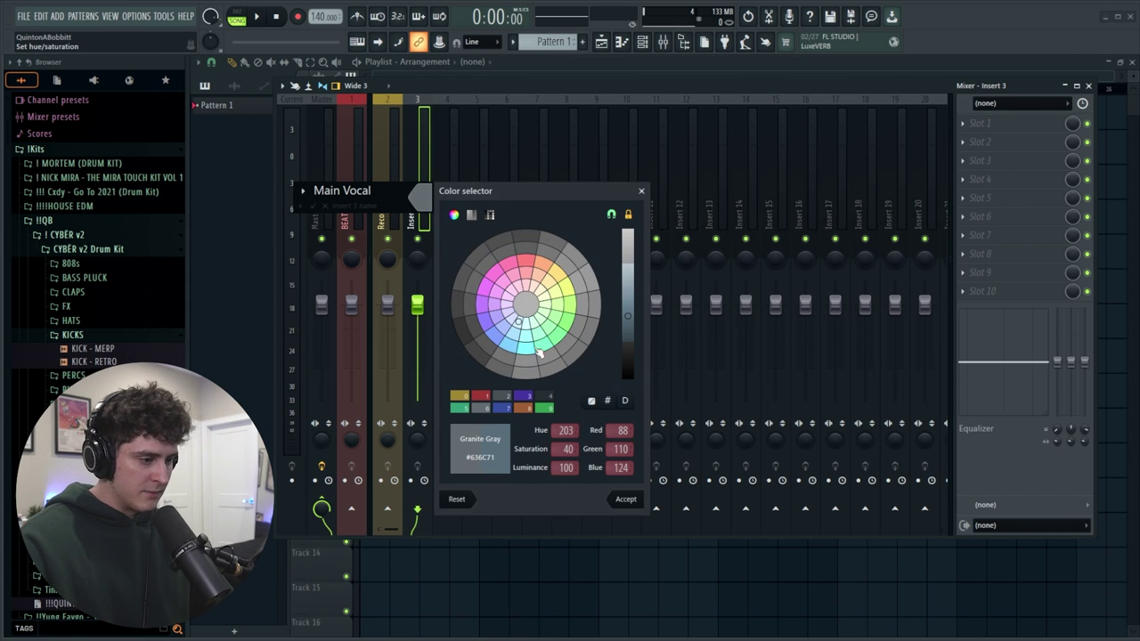
click(502, 345)
click(626, 498)
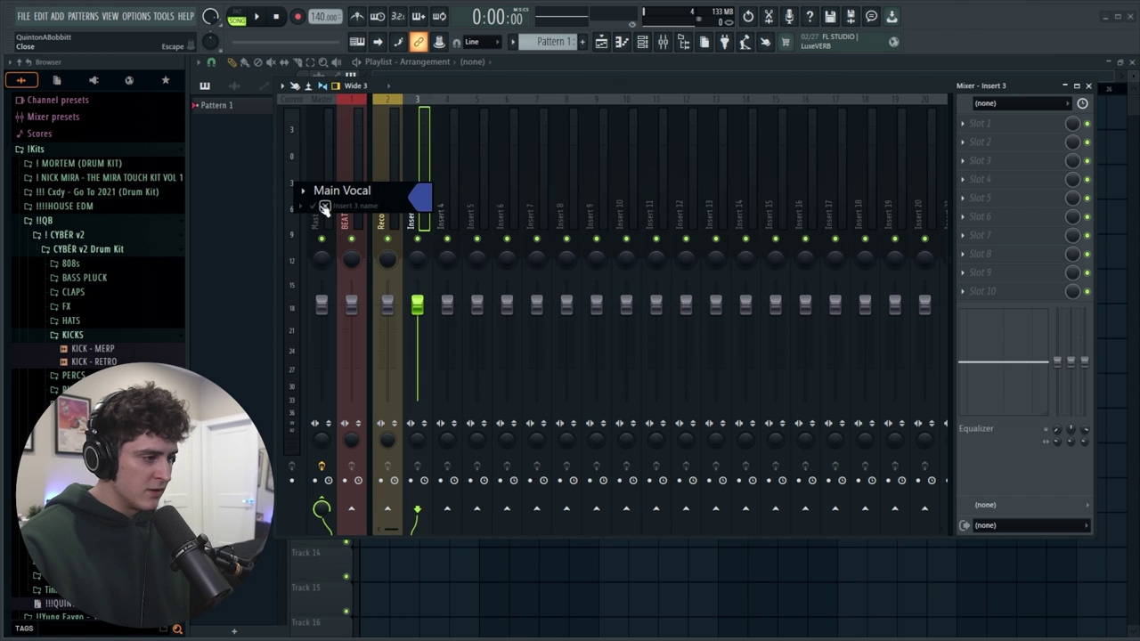
key(Return)
- Rename the Insert 4 mixer track to Adlibs and colour it green
click(449, 221)
key(F2)
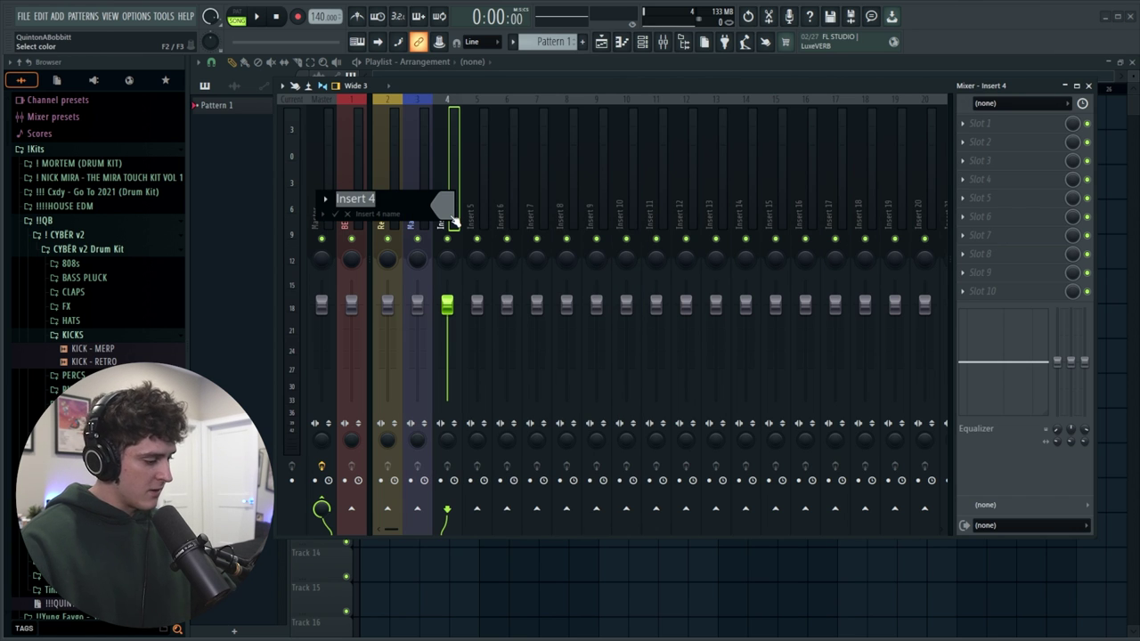
text(Adlibs)
click(451, 216)
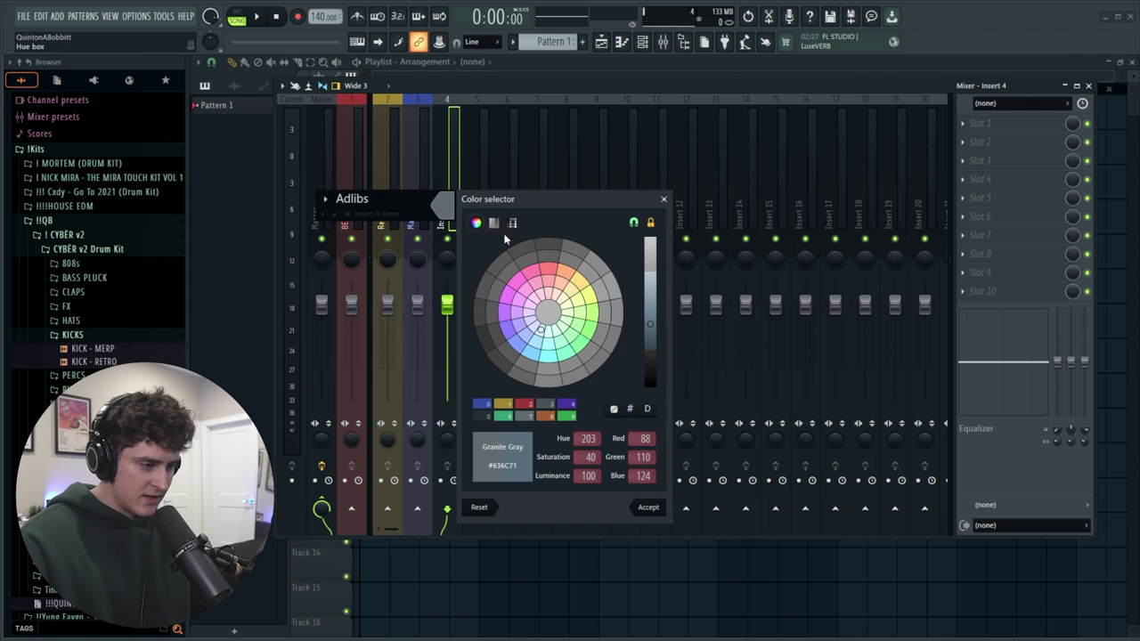
click(570, 358)
click(634, 504)
key(Return)
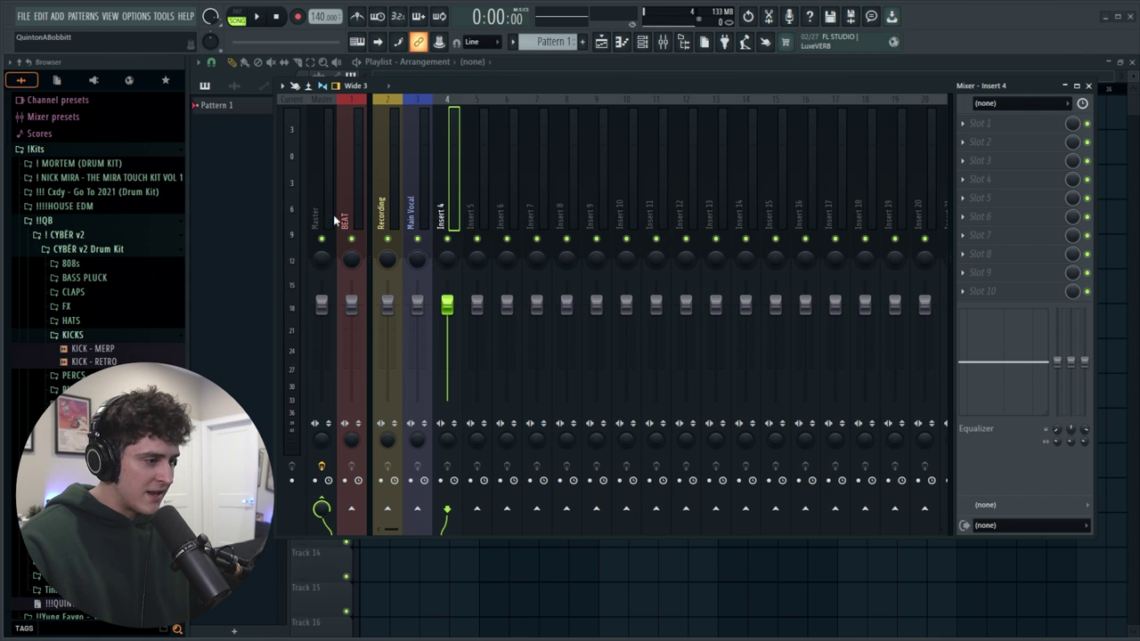
- Insert a separator between the Recording and Main Vocal mixer tracks
click(421, 214)
click(387, 205)
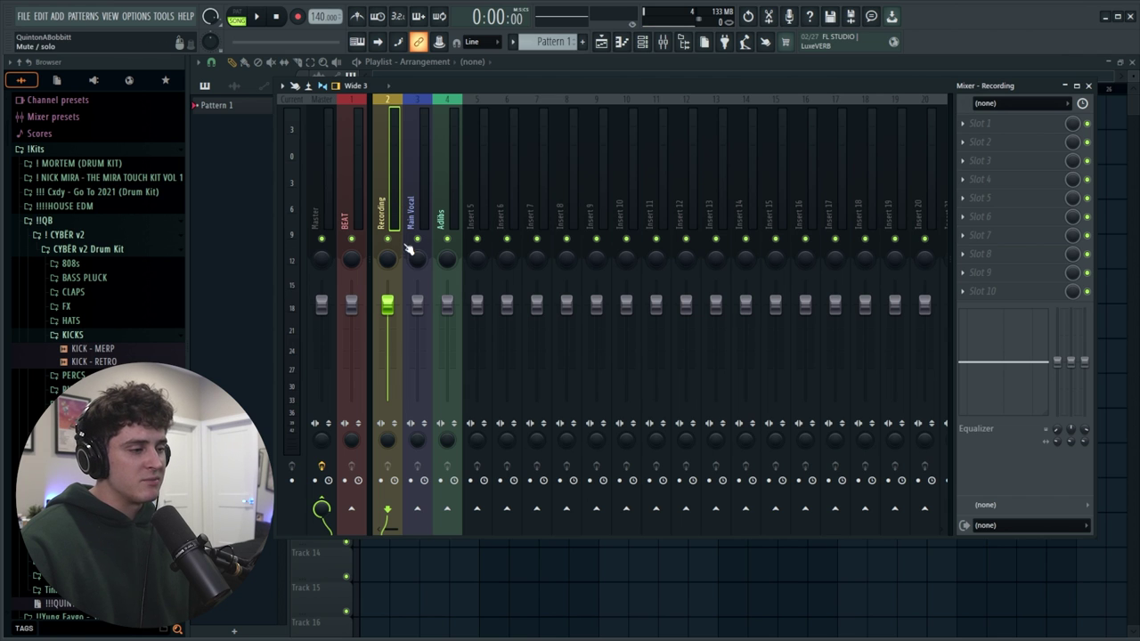
click(425, 216)
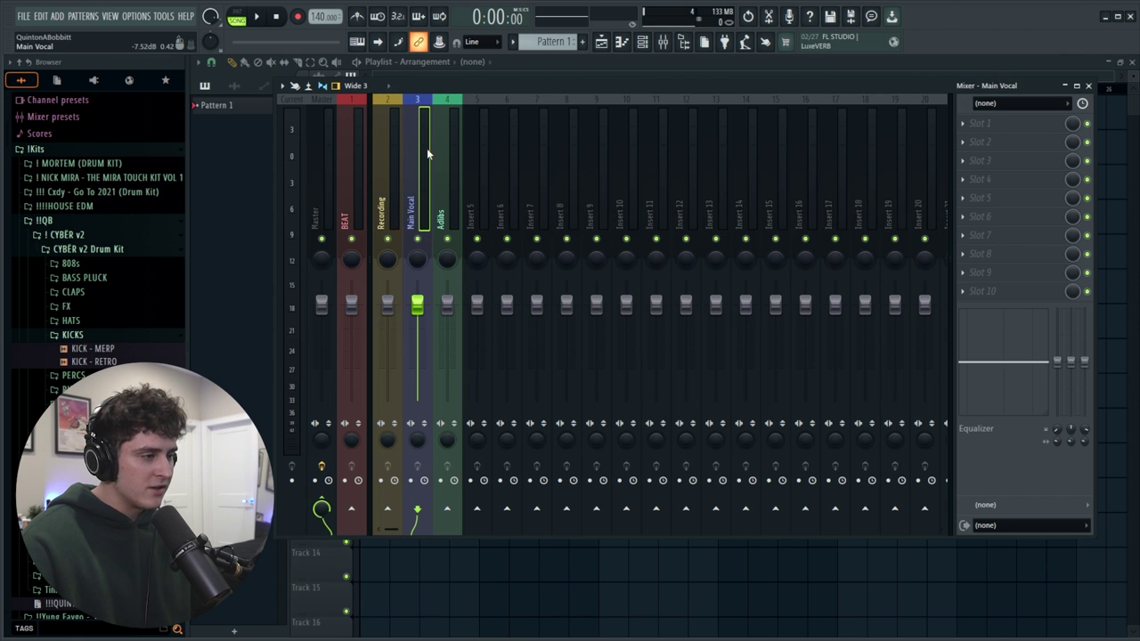
right_click(426, 193)
click(472, 358)
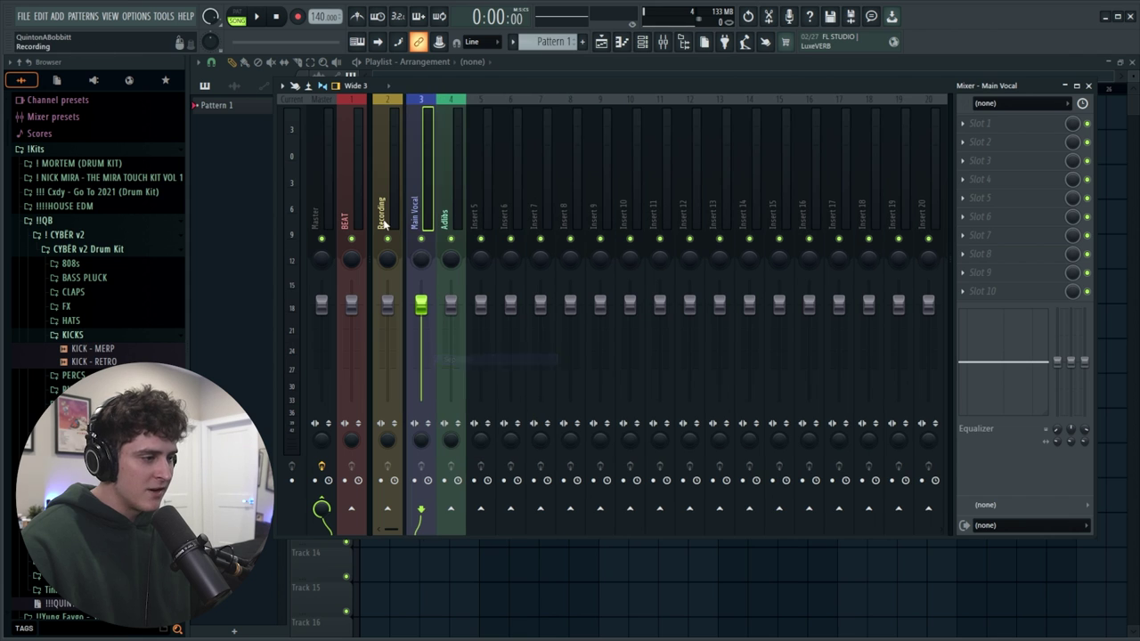
- Load the saved Vocals and Adlib 1 track presets onto the Main Vocal and Adlibs mixer tracks and check their effect chains
click(398, 208)
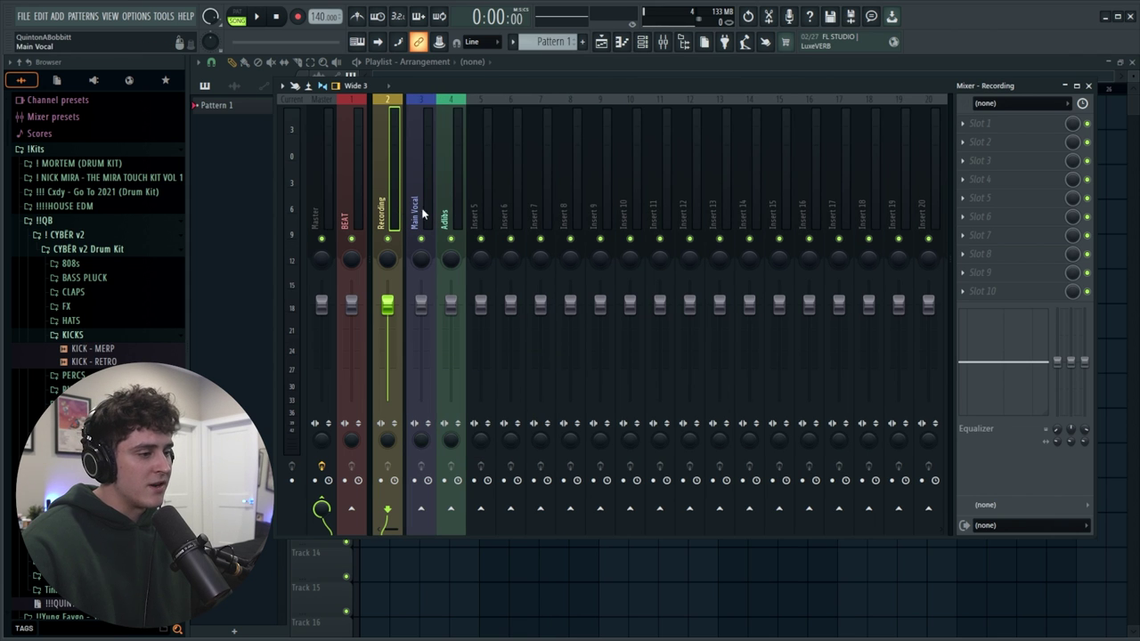
click(422, 229)
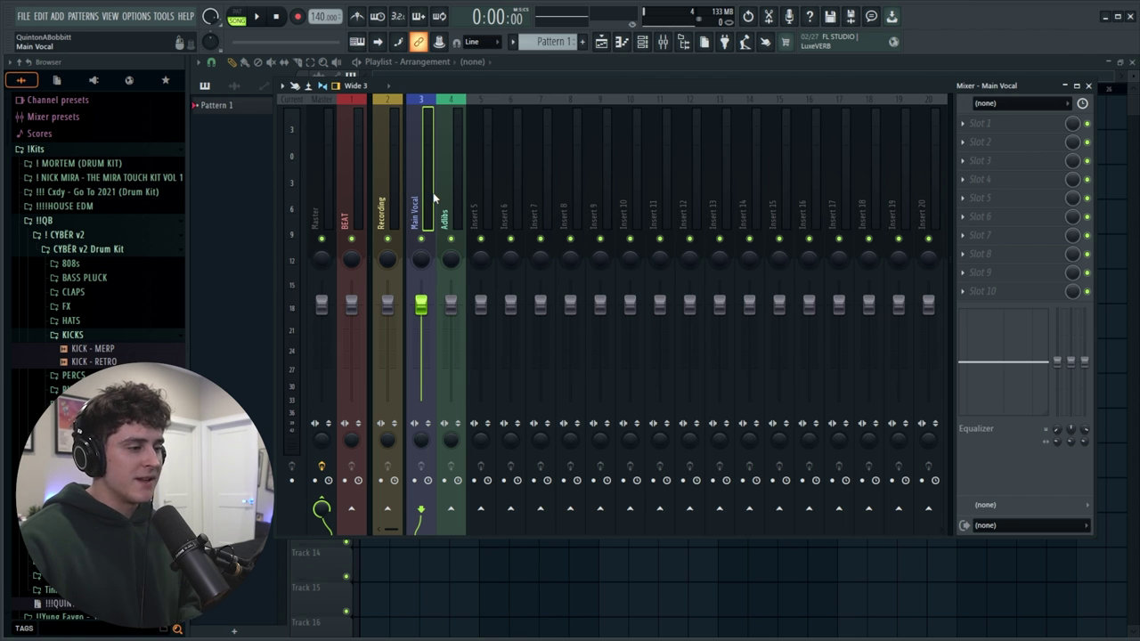
key(alt+Tab)
drag(655, 97, 769, 97)
drag(723, 233, 428, 216)
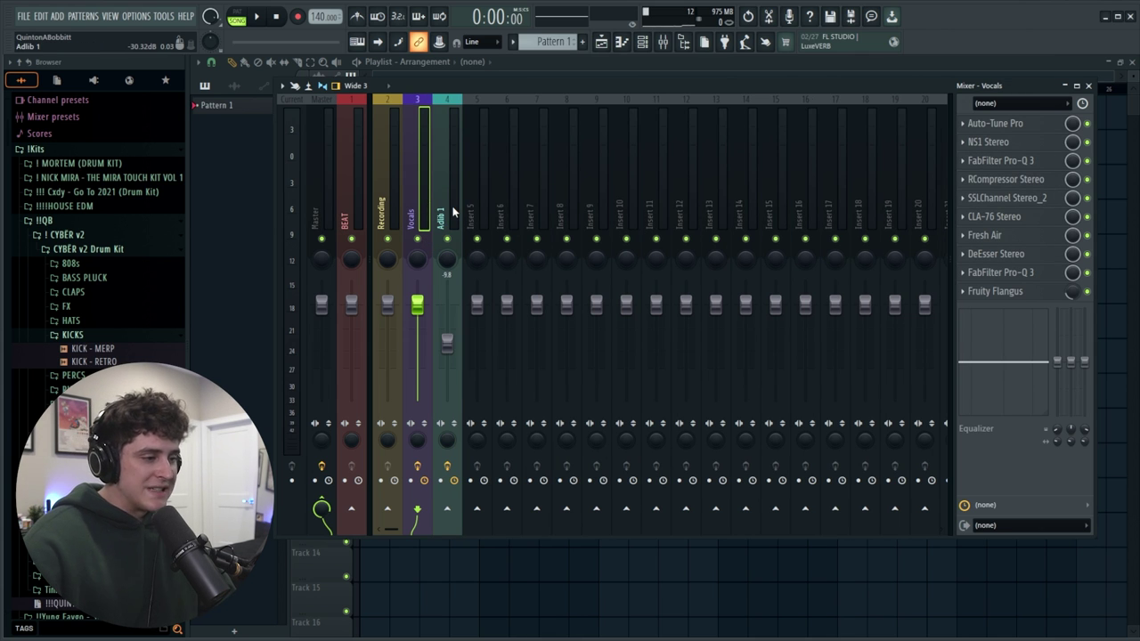
click(453, 211)
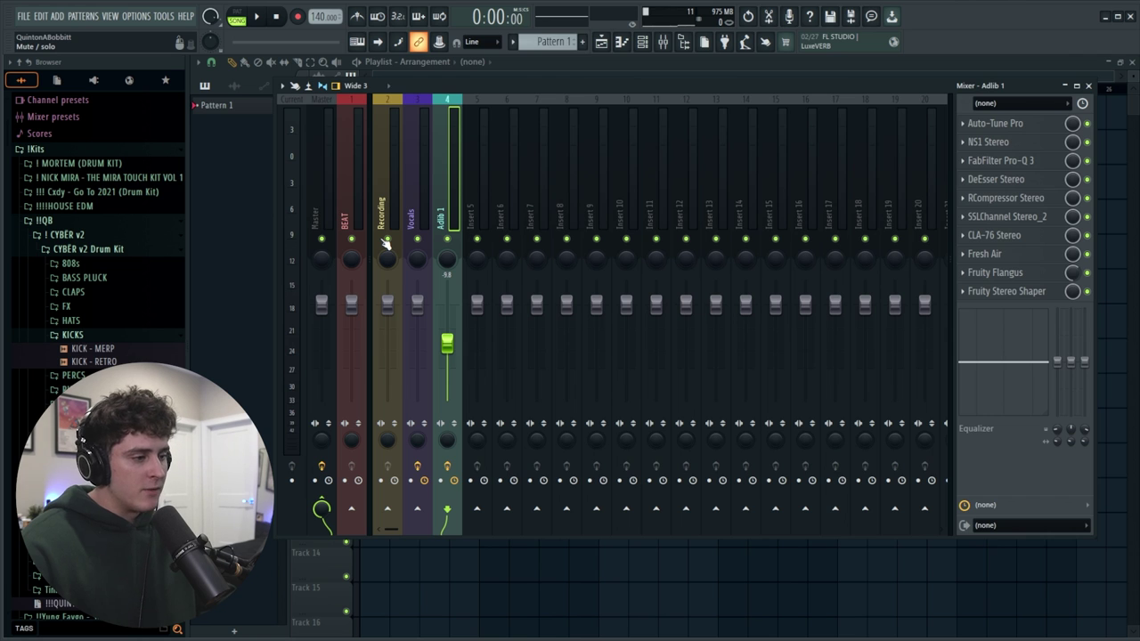
click(424, 219)
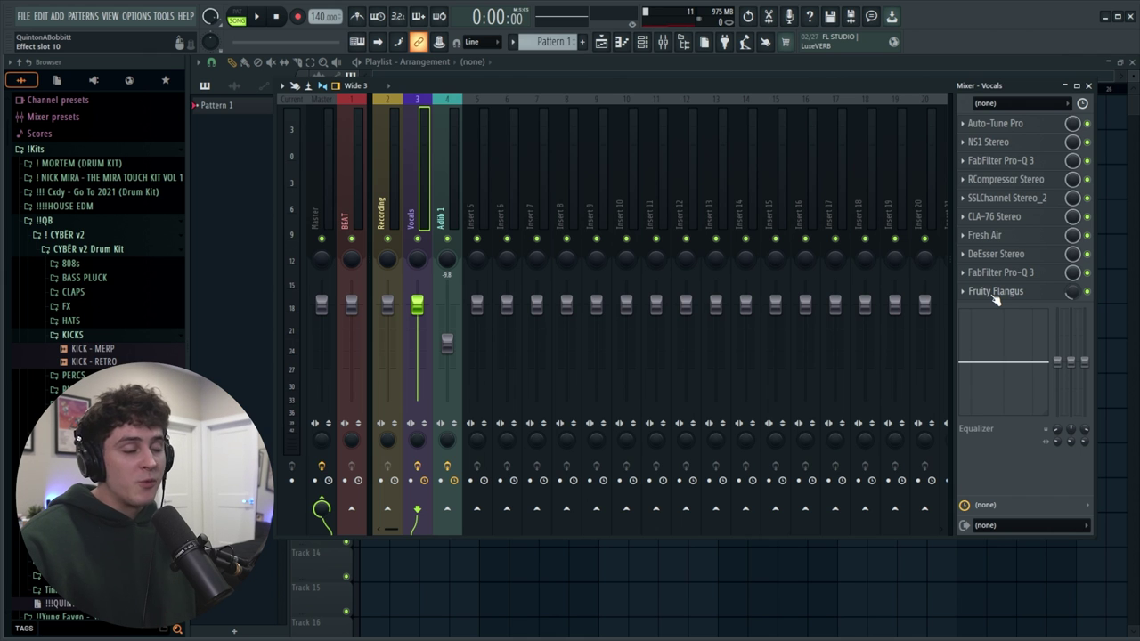
- Dock the Insert 5 and Insert 6 mixer tracks to the right side of the mixer
click(482, 223)
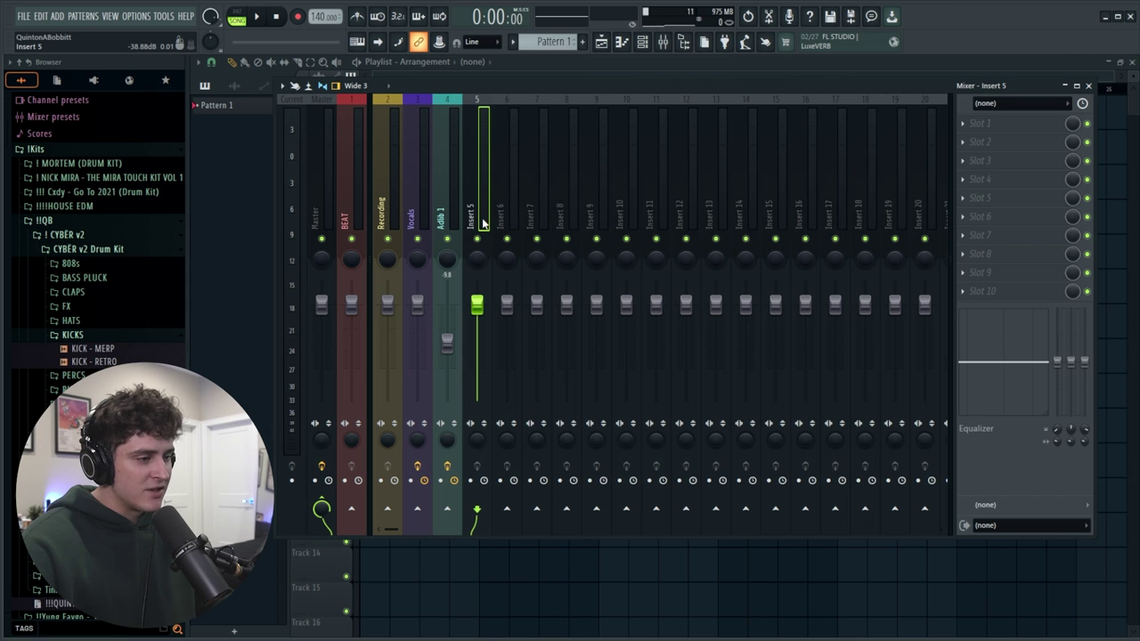
right_click(482, 223)
mouse_move(579, 404)
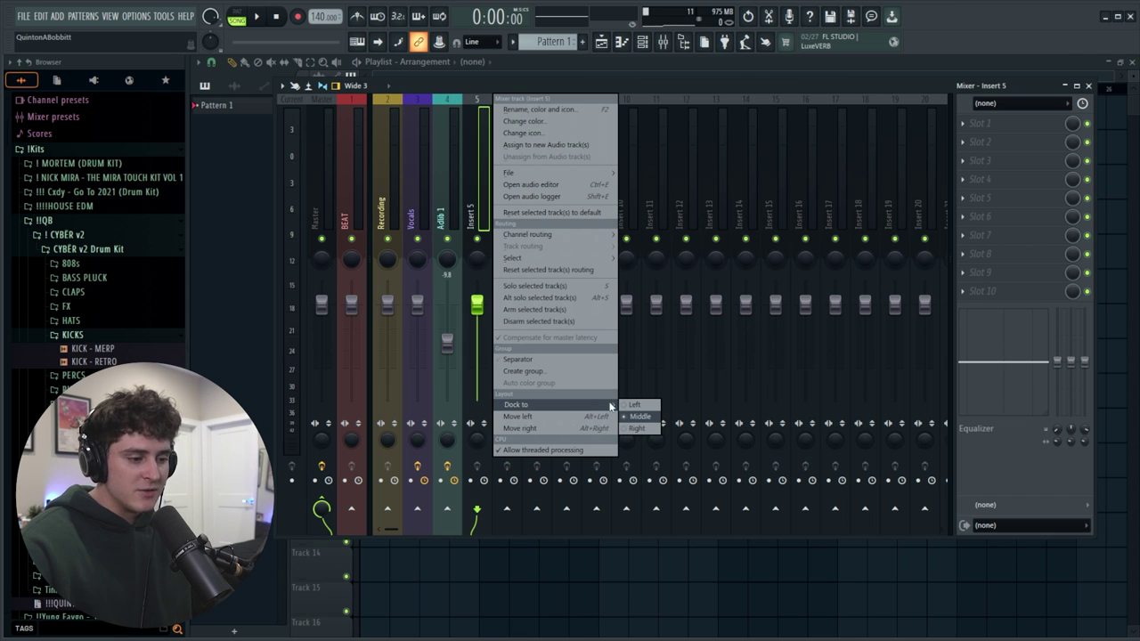
click(637, 428)
click(481, 216)
right_click(482, 214)
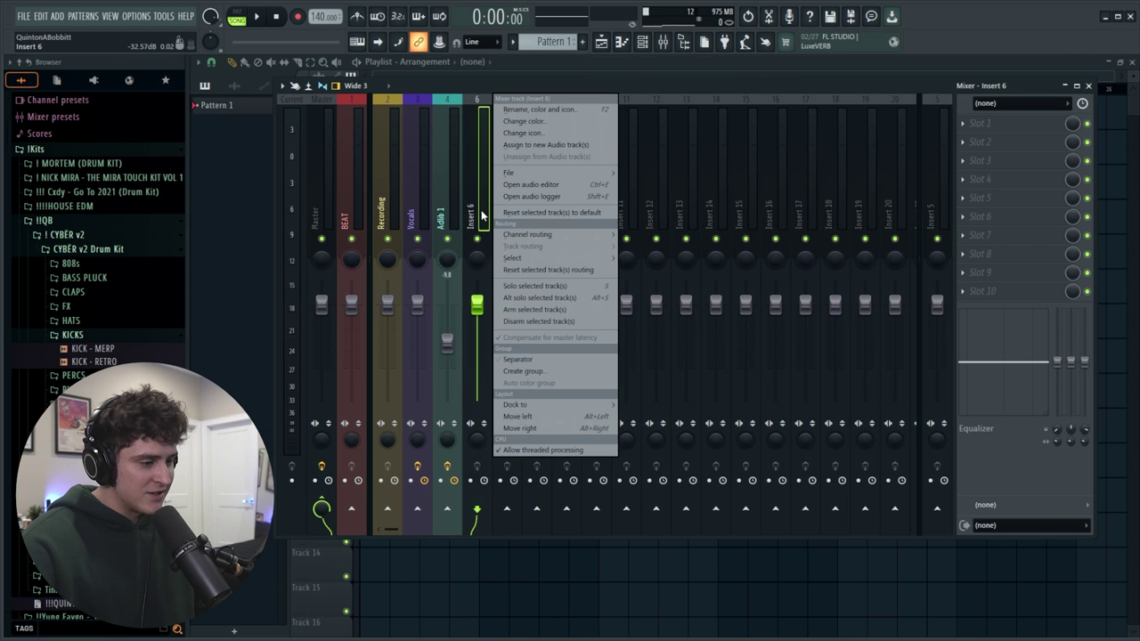
mouse_move(595, 402)
click(642, 427)
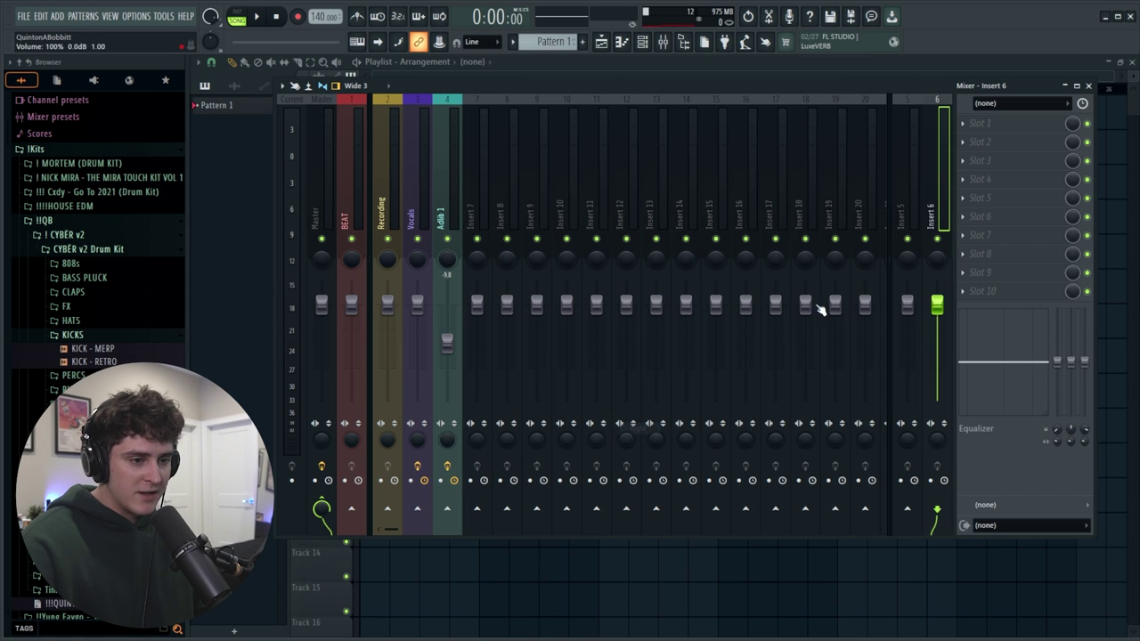
- Name the docked Insert 5 mixer track Reverb and the docked Insert 6 mixer track Delay
double_click(908, 218)
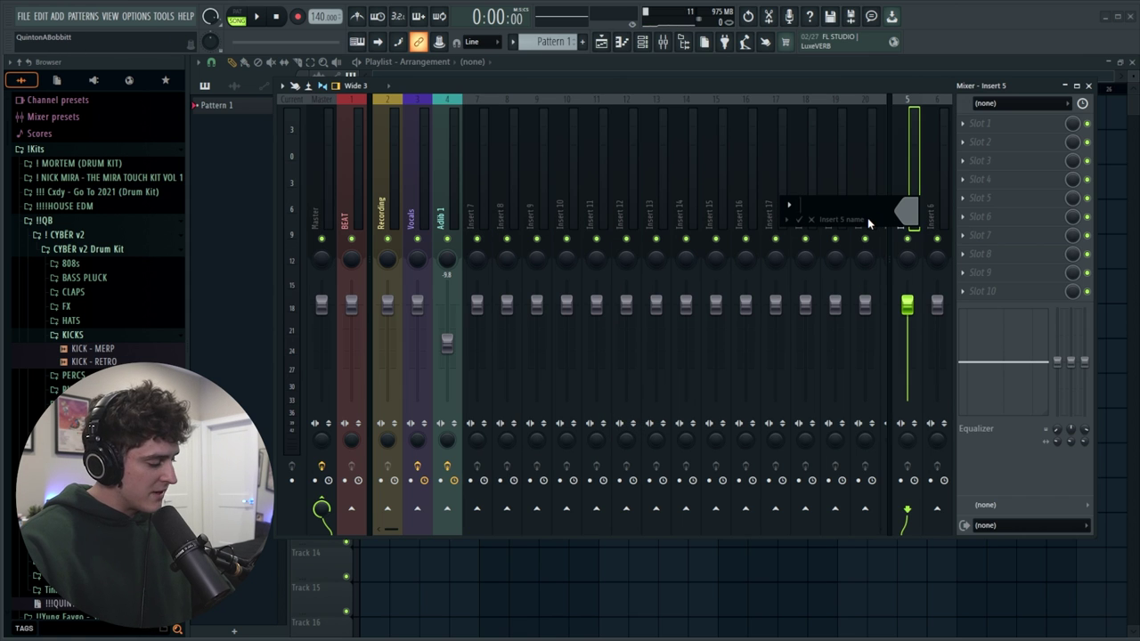
text(Reverb)
key(Return)
double_click(937, 214)
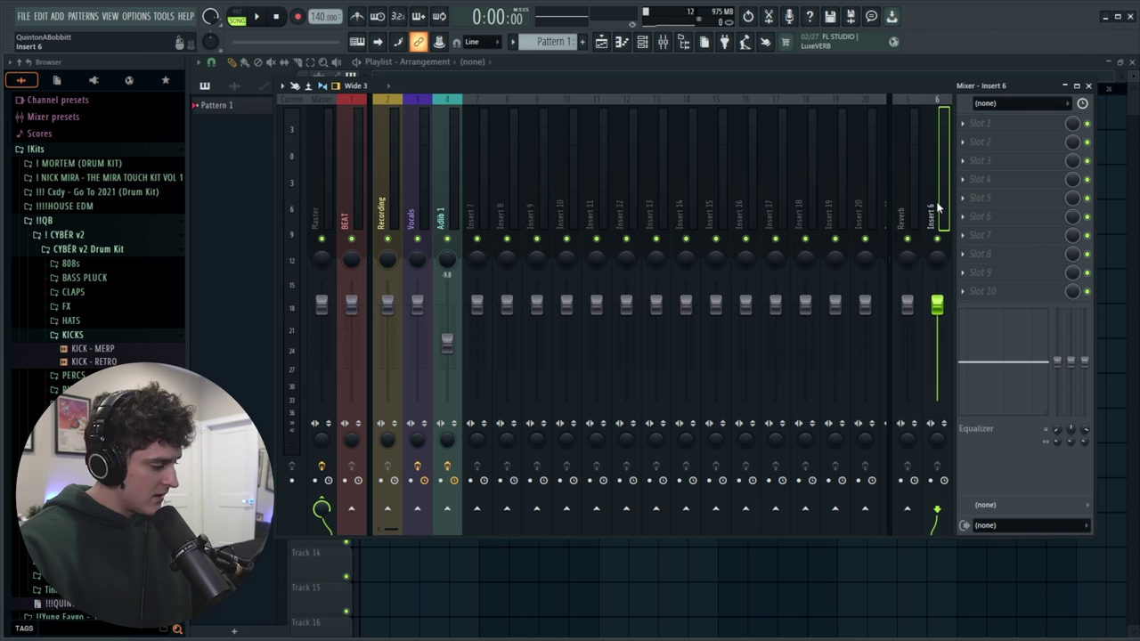
text(Delay)
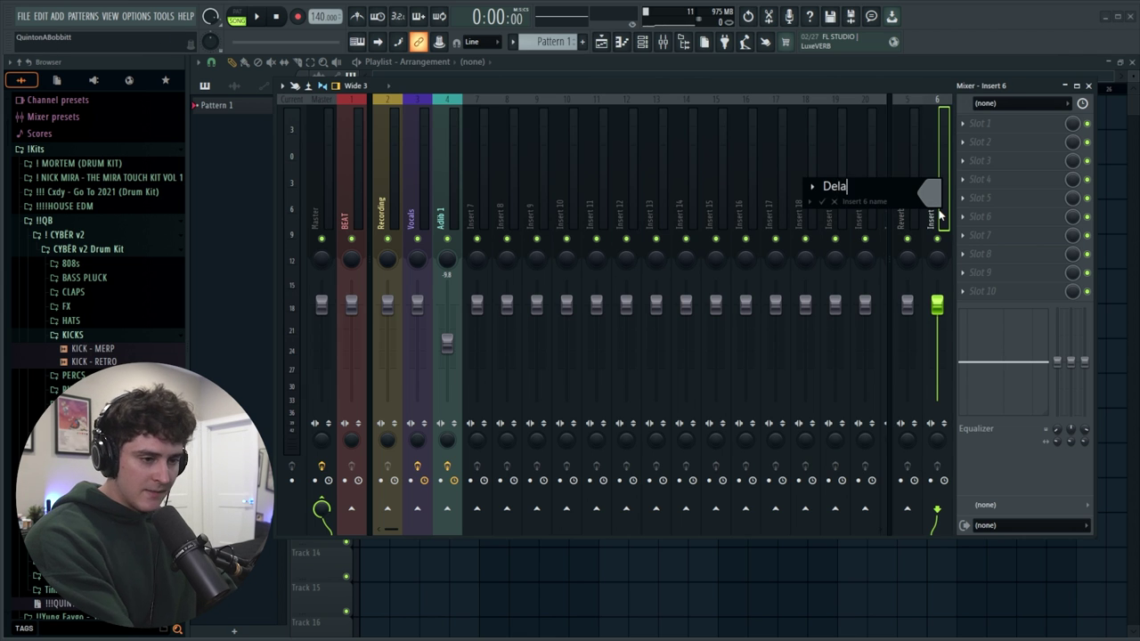
key(Return)
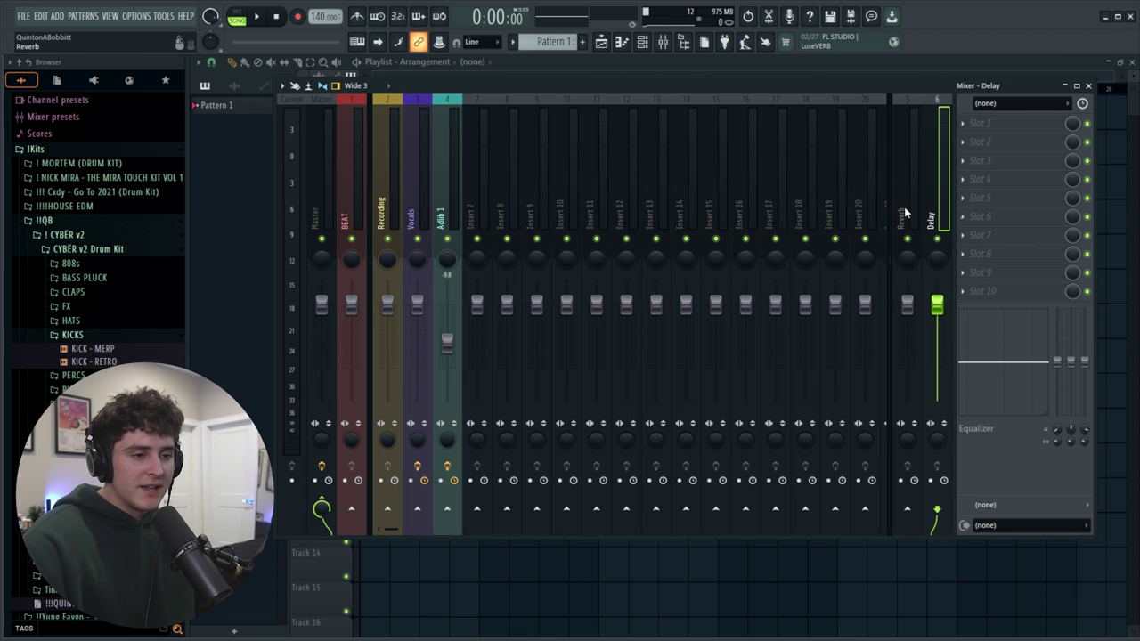
- Send the Vocals mixer track to both the Reverb and Delay tracks
click(418, 219)
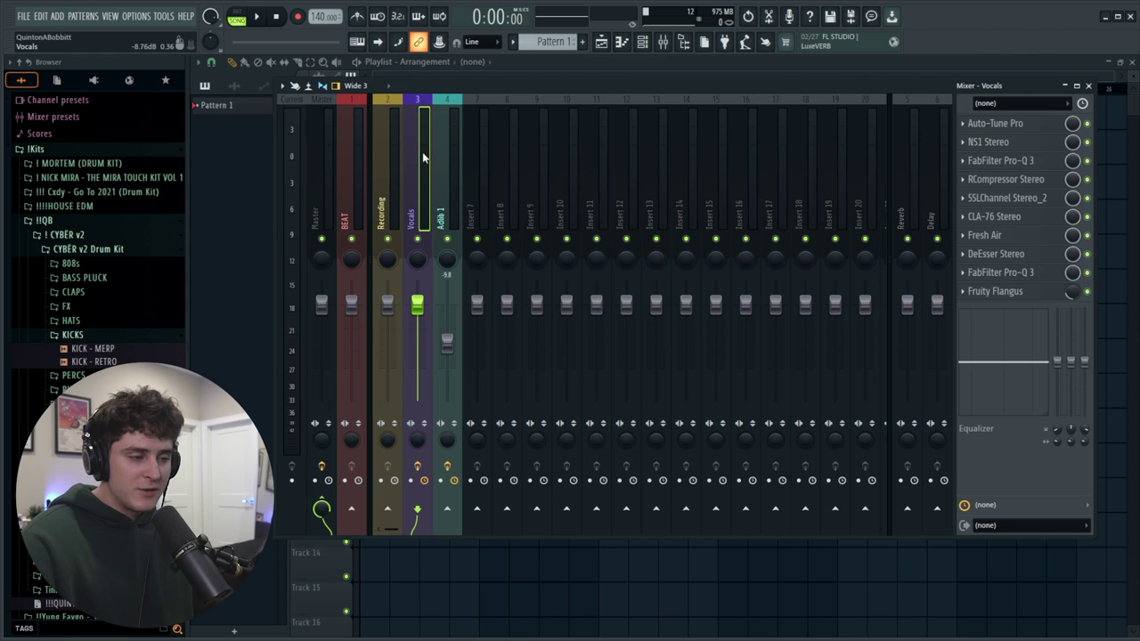
click(906, 508)
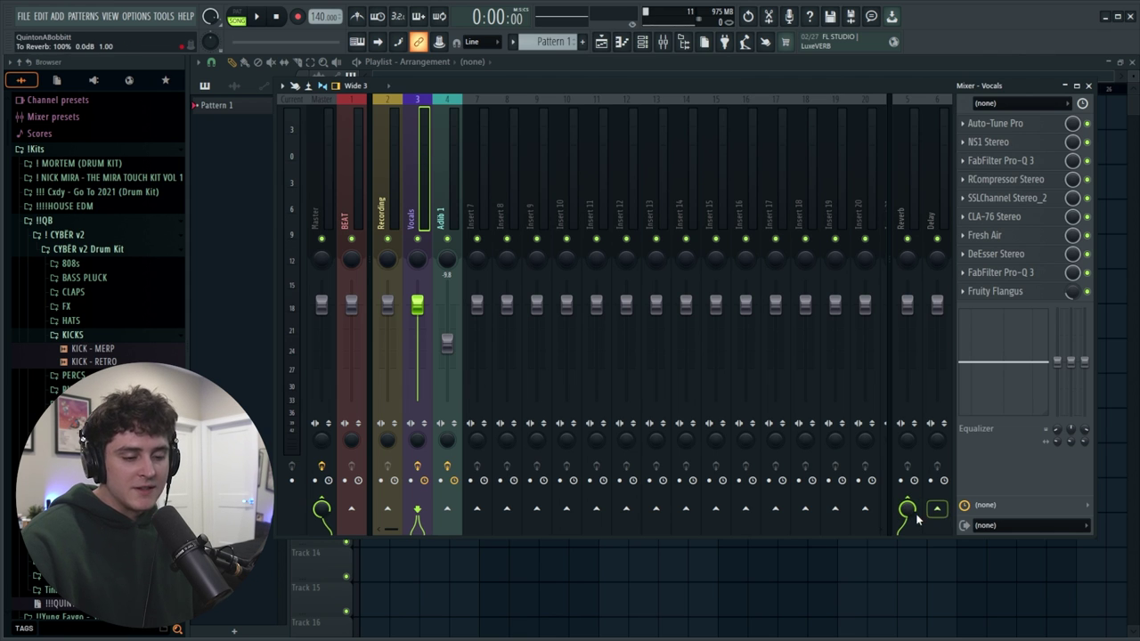
click(938, 513)
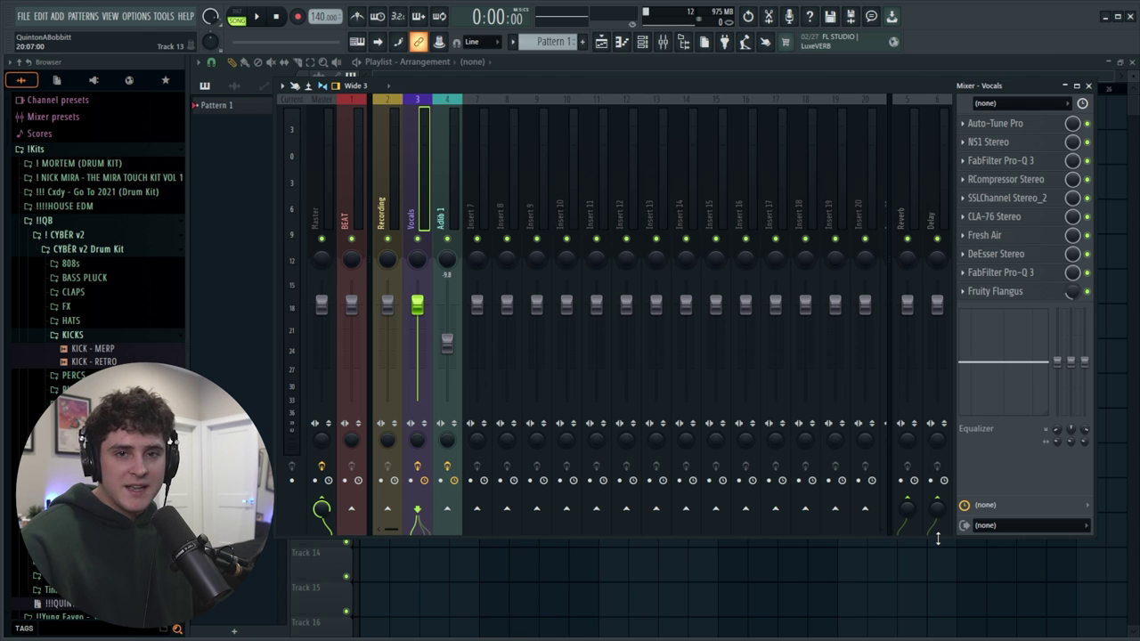
- Load the saved Reverb and Delay 1/4 track presets onto the Reverb and Delay mixer tracks
click(919, 223)
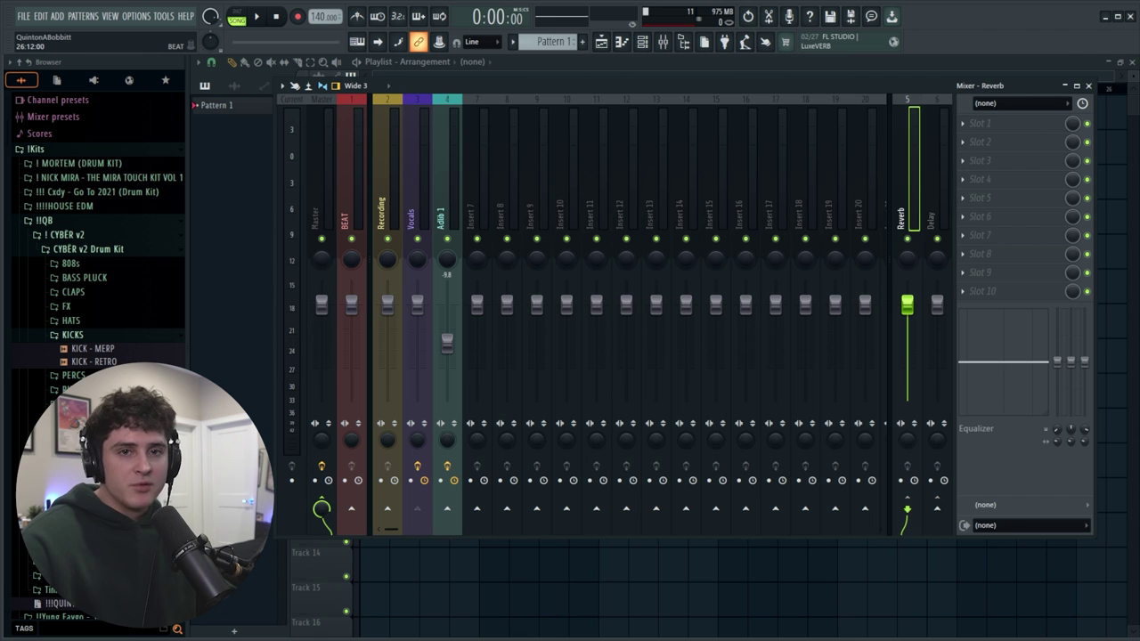
ctrl+click(937, 212)
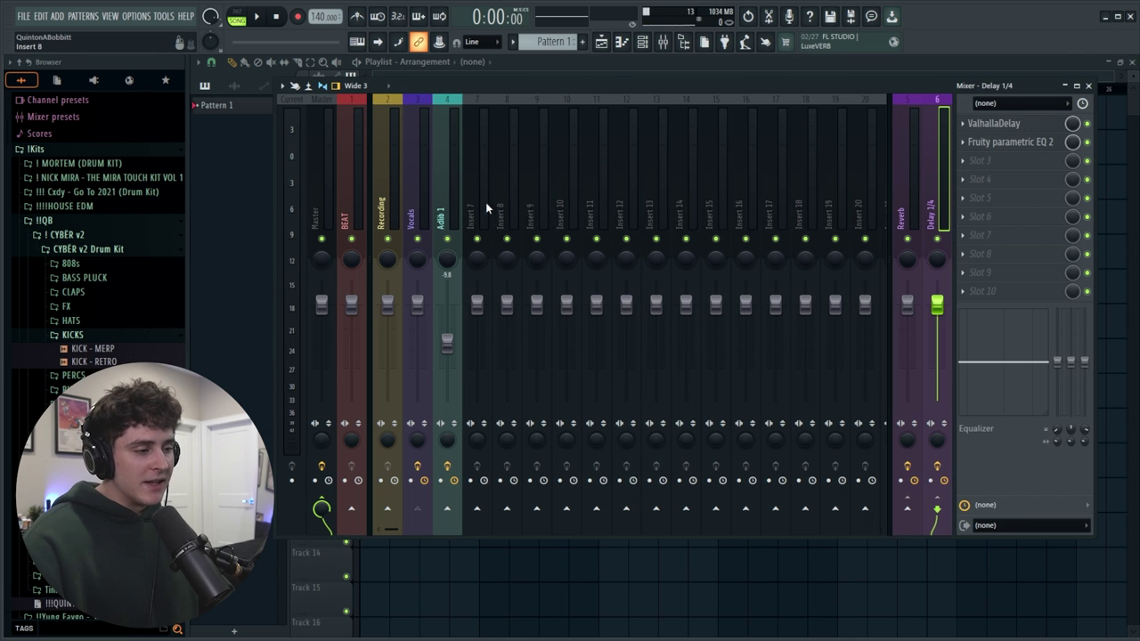
- Send Adlib 1 to the Reverb and Delay 1/4 tracks with the Reverb send at 0%, and restore the separator before Vocals
click(420, 216)
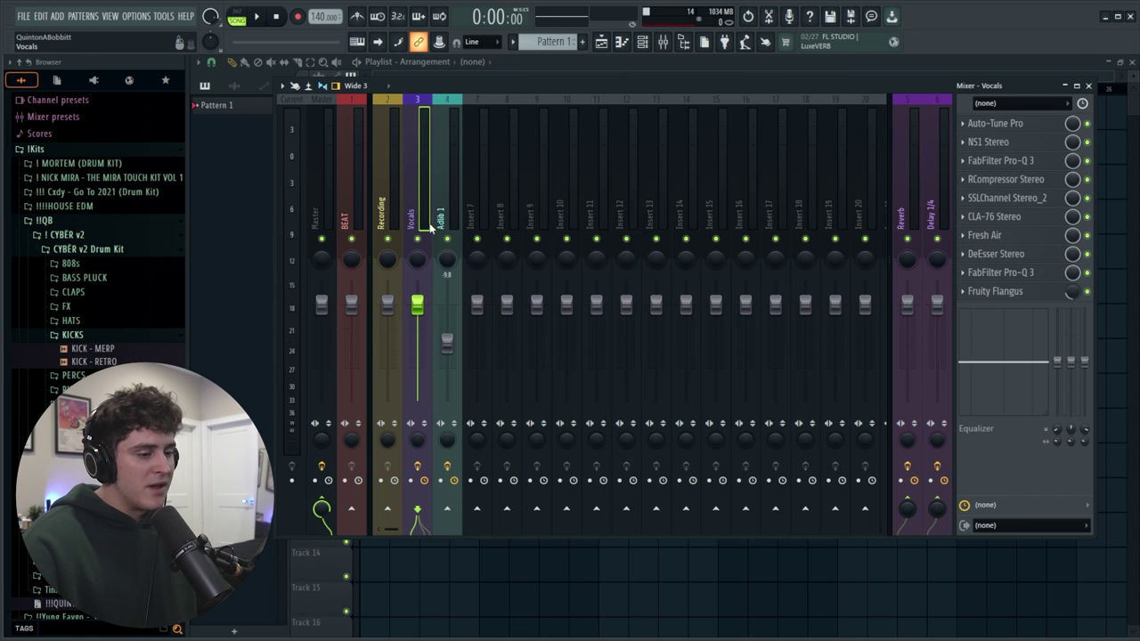
click(455, 199)
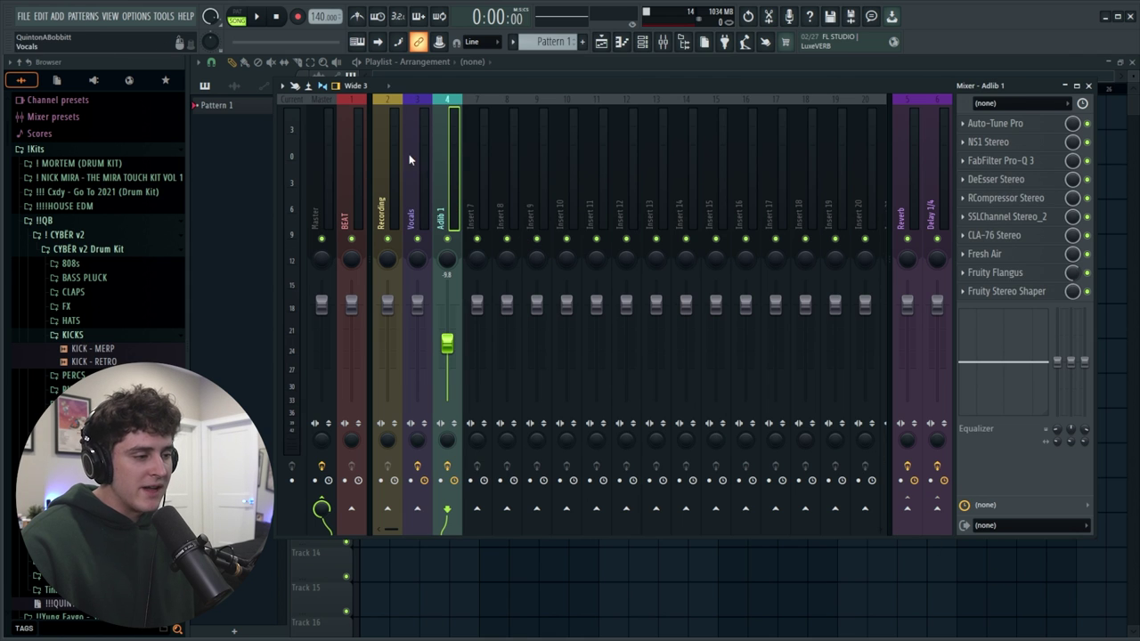
click(907, 507)
click(937, 508)
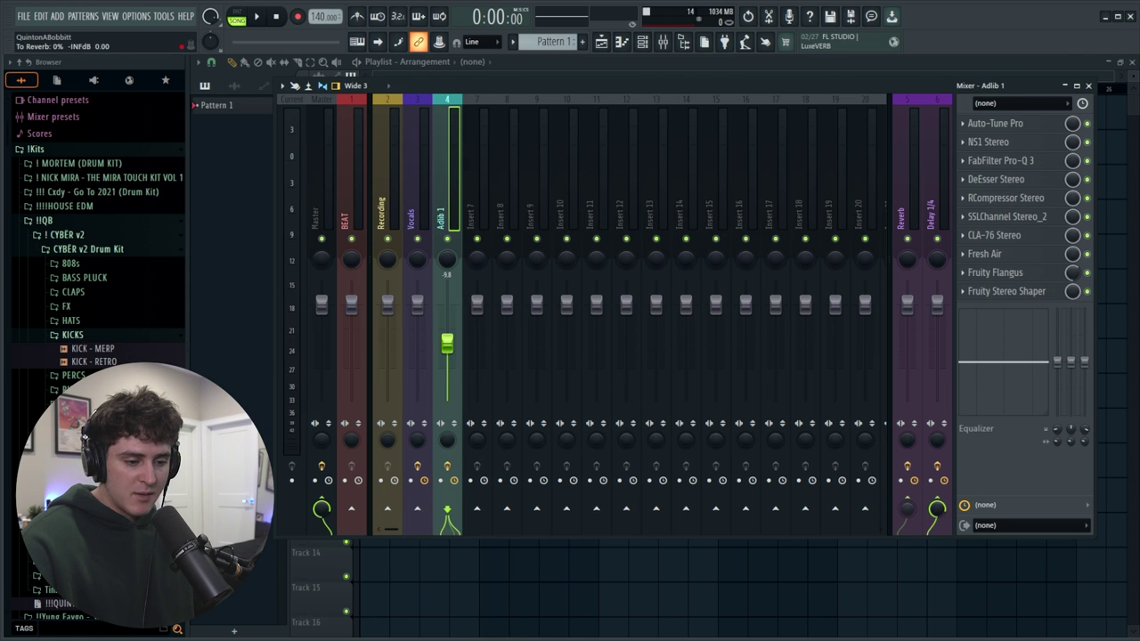
key(Left)
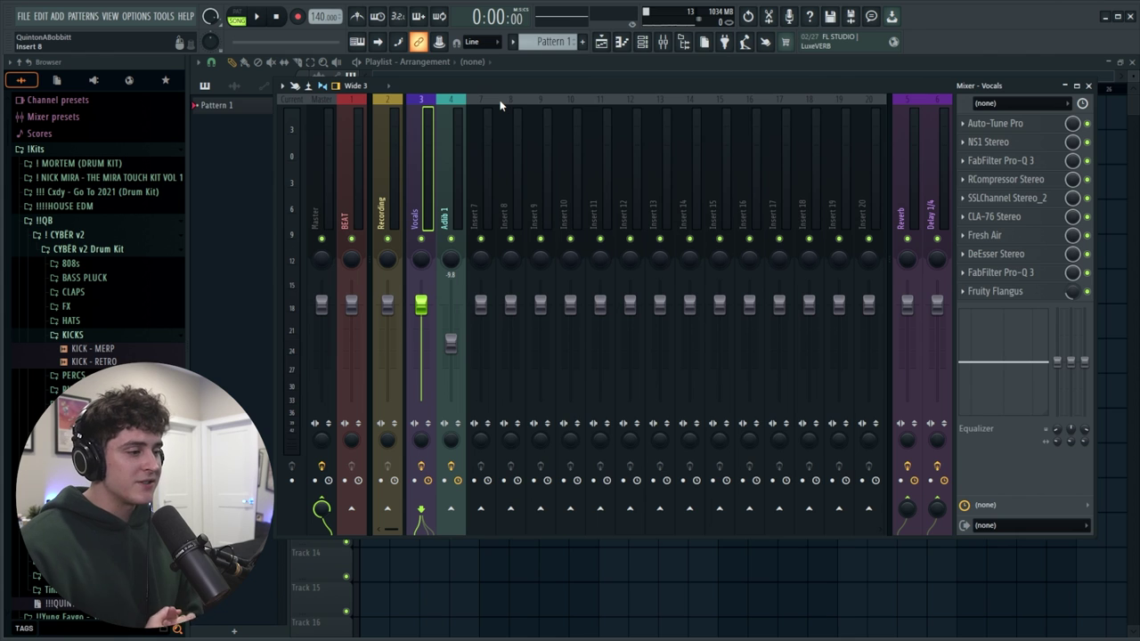
- Route the Recording mixer track only to the Vocals track instead of the Master
click(390, 178)
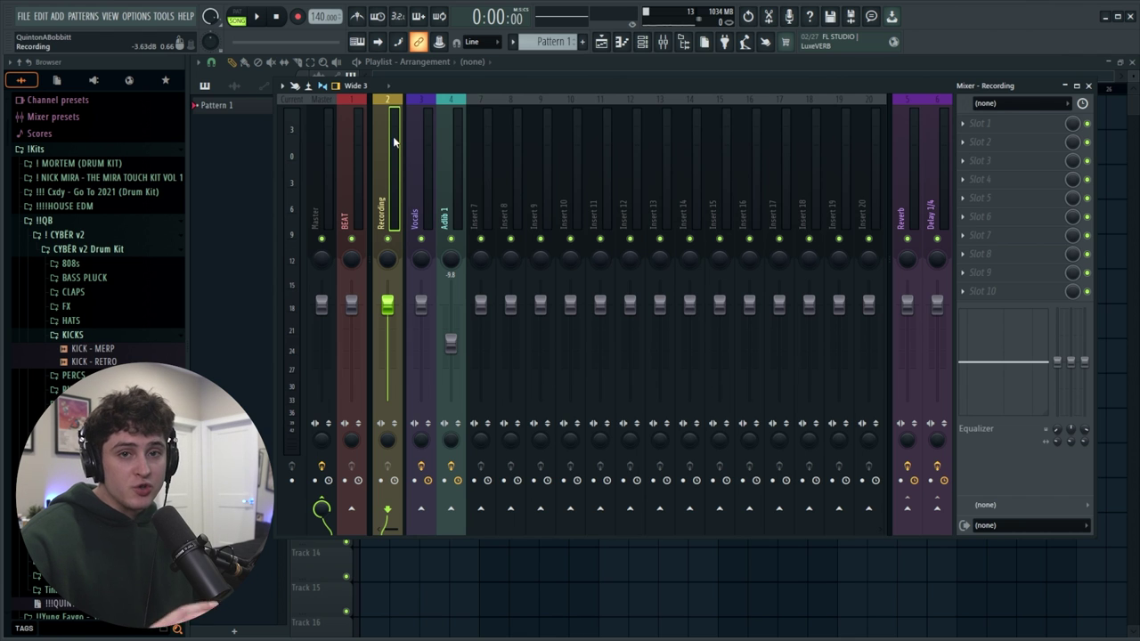
click(422, 198)
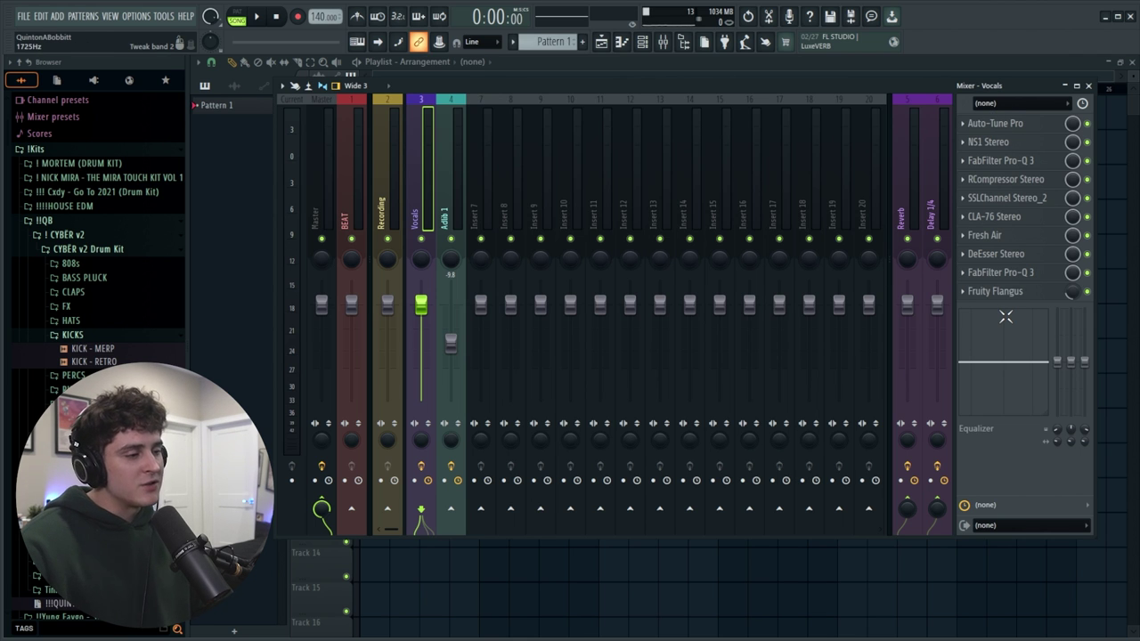
click(390, 195)
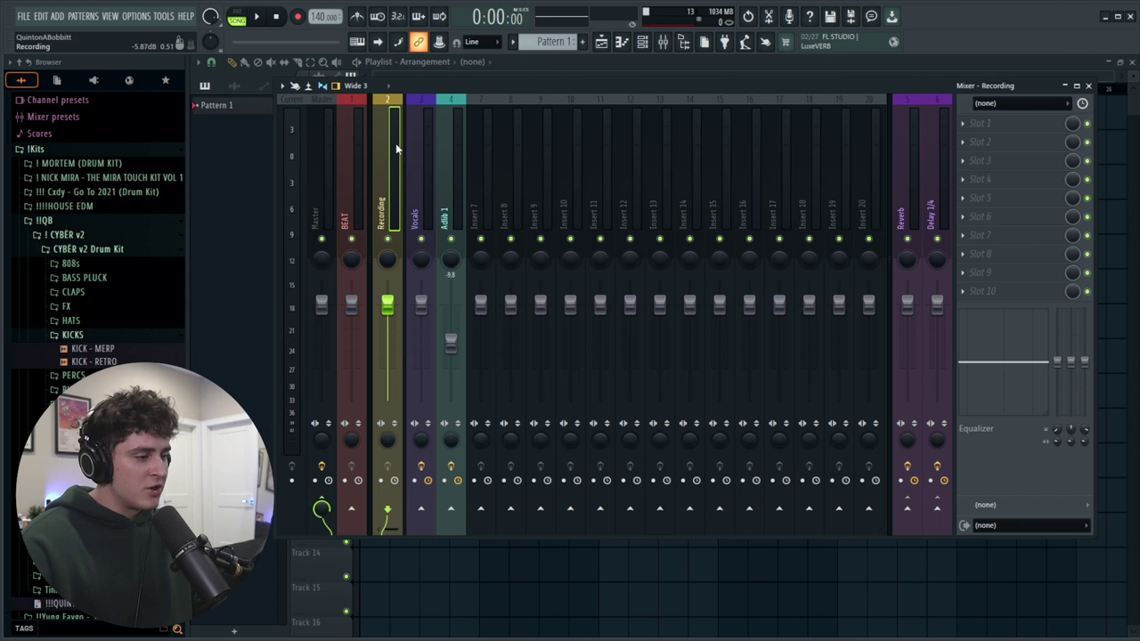
click(422, 509)
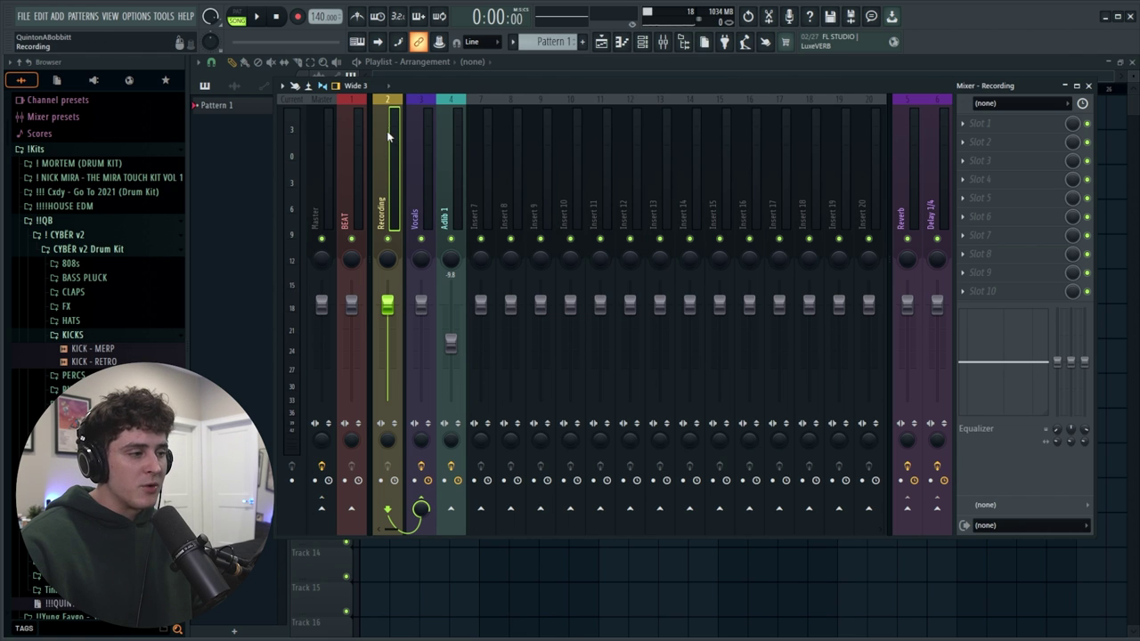
- Set the Vocals mixer track's recording source to External input only
click(430, 187)
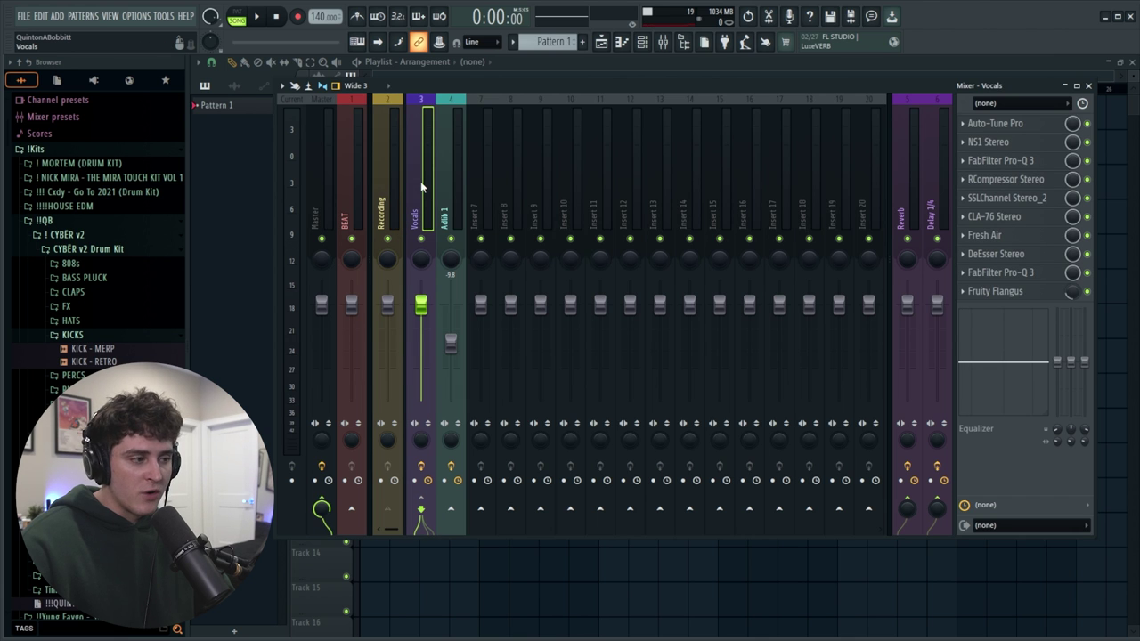
click(966, 104)
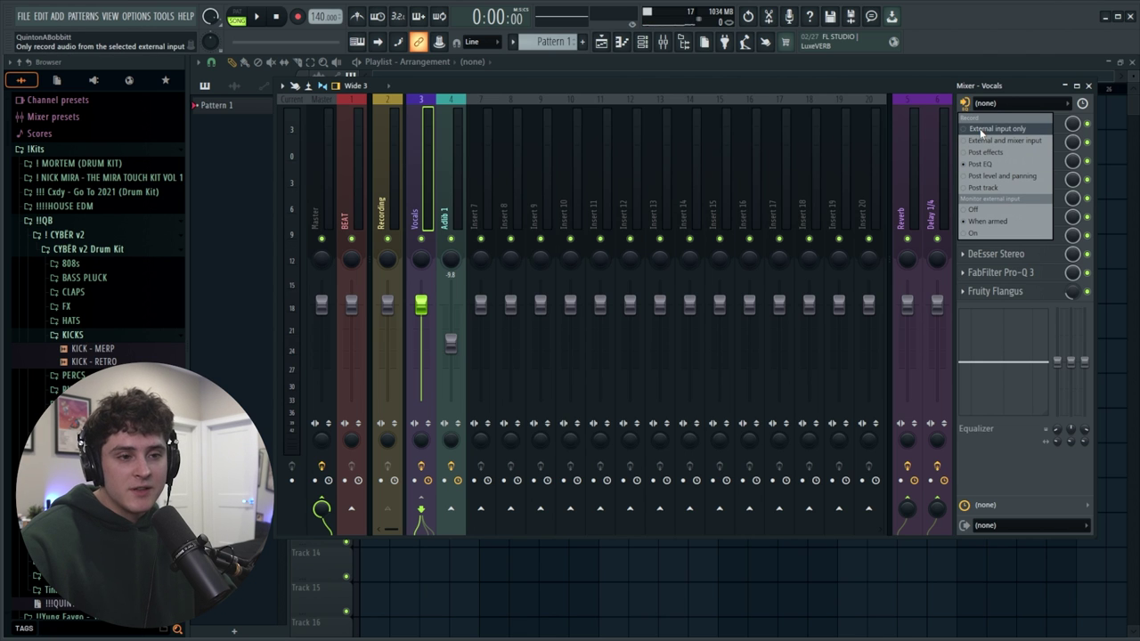
click(982, 130)
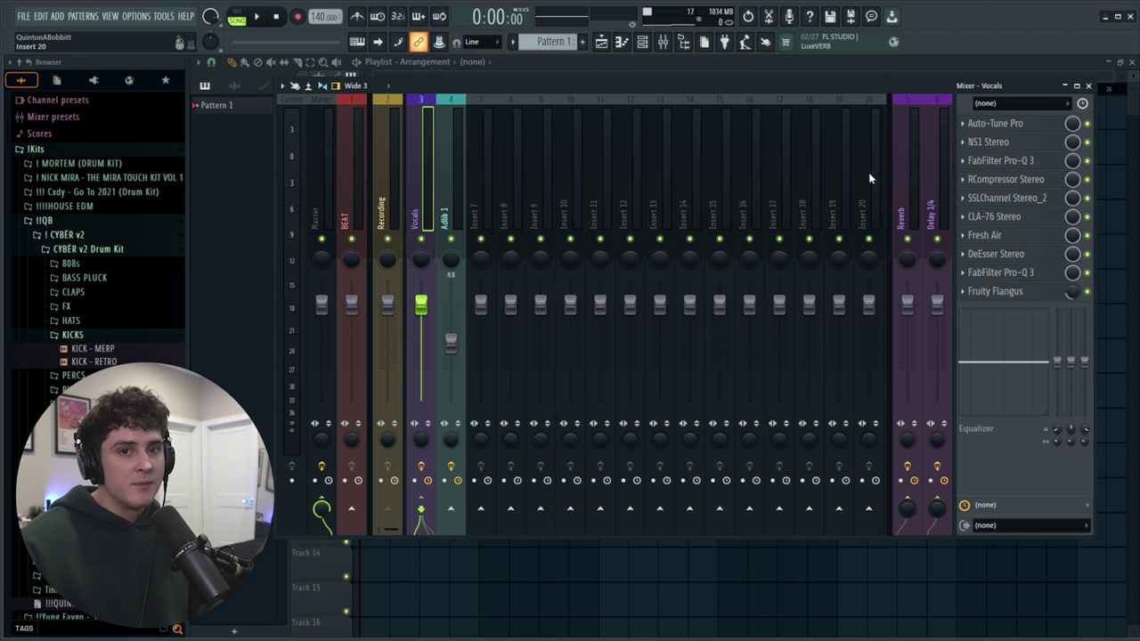
- Close the mixer and place the Supernova 145bpm (righteous 2) audio file at the start of the BEAT playlist track
key(F9)
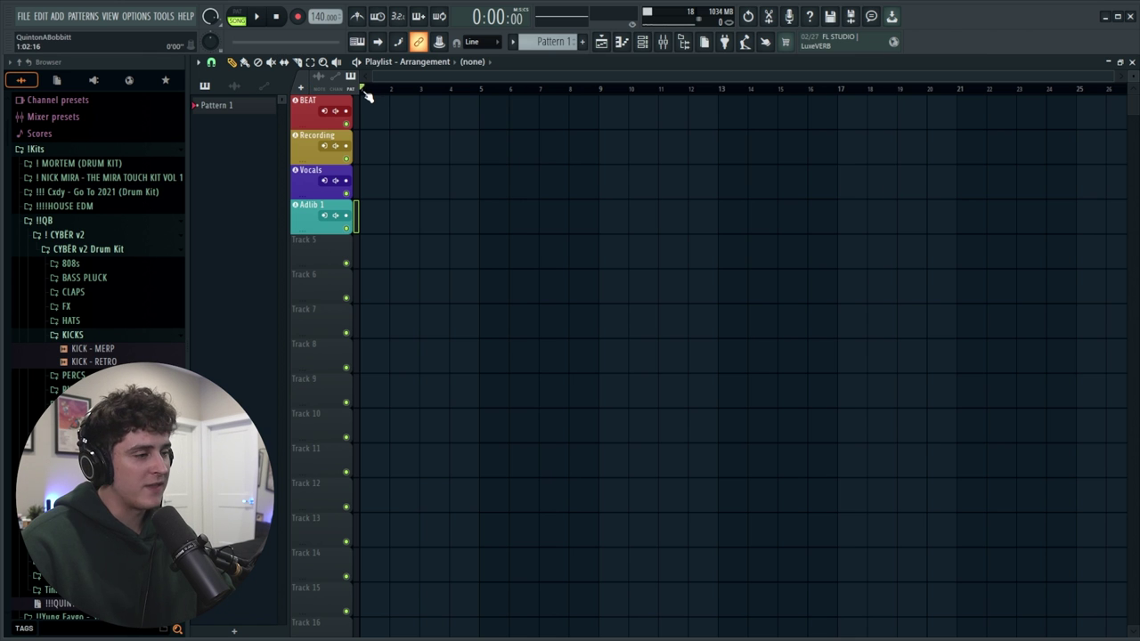
drag(367, 96, 367, 100)
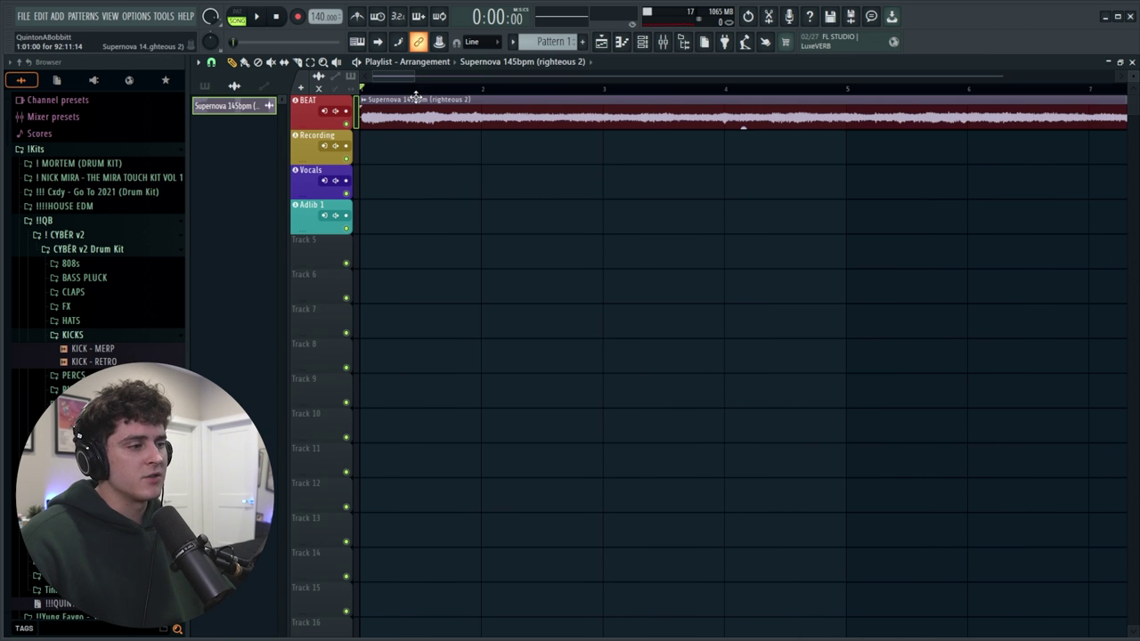
scroll(377, 90, up, 2)
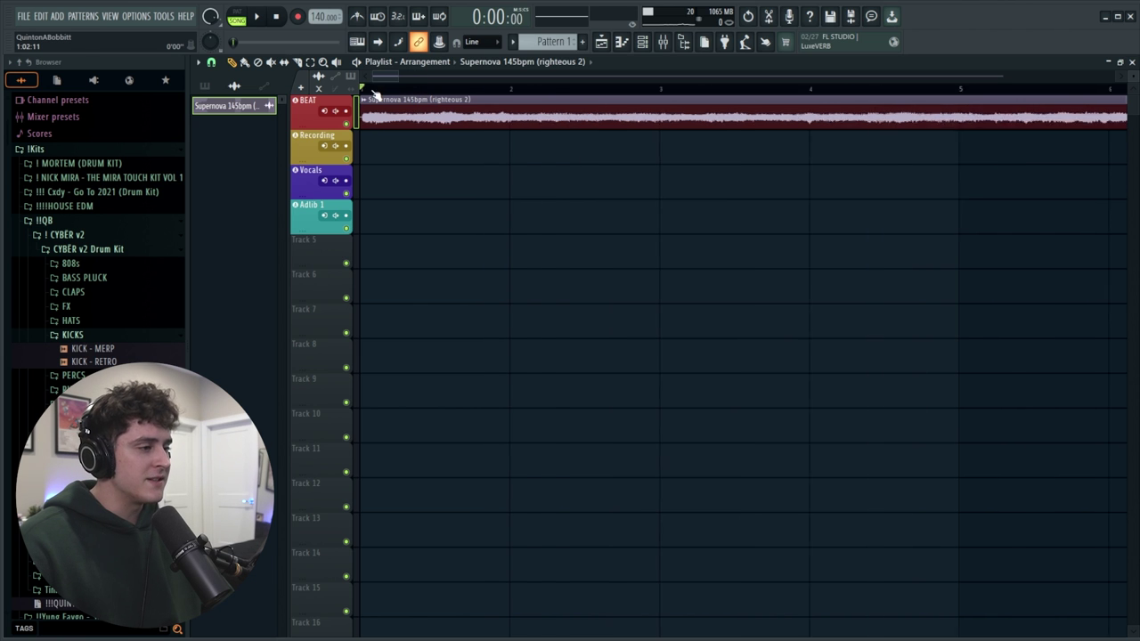
scroll(374, 85, up, 3)
scroll(377, 93, down, 4)
scroll(368, 92, down, 4)
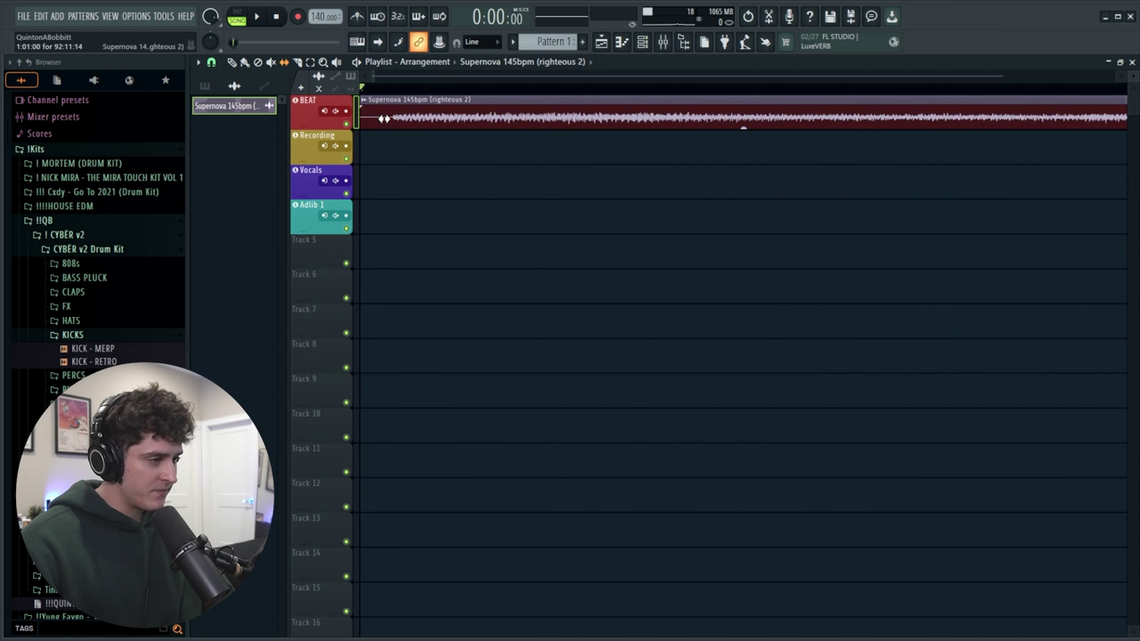
- Slip the beat clip's audio so its sound starts at bar 1, and set the project tempo to 145 BPM
drag(408, 124, 378, 129)
drag(324, 16, 324, 7)
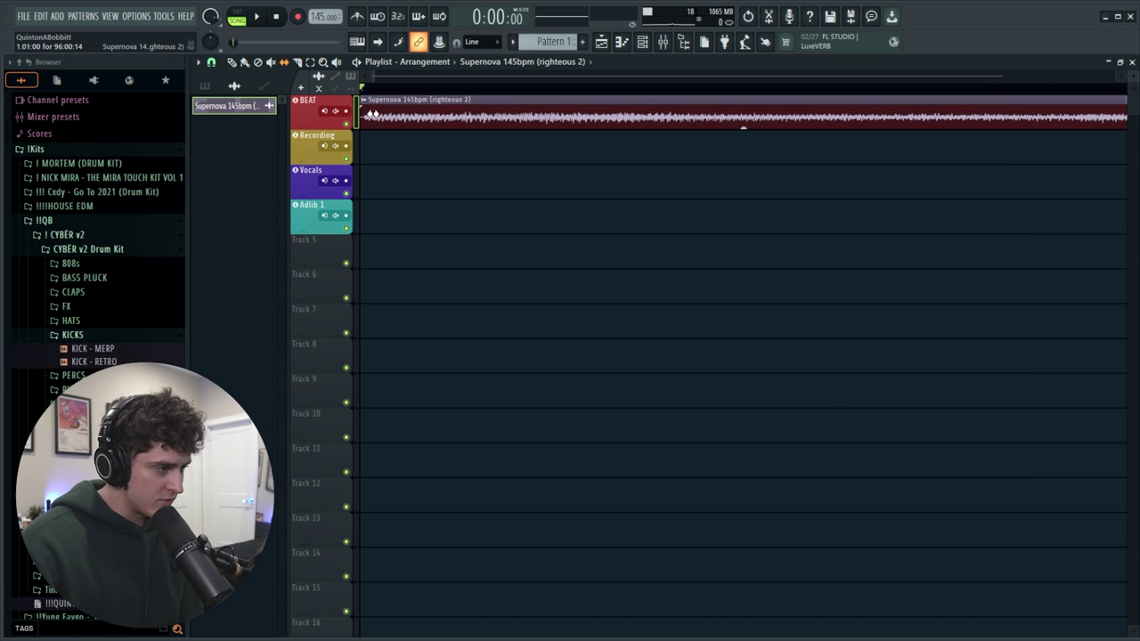
scroll(377, 97, up, 5)
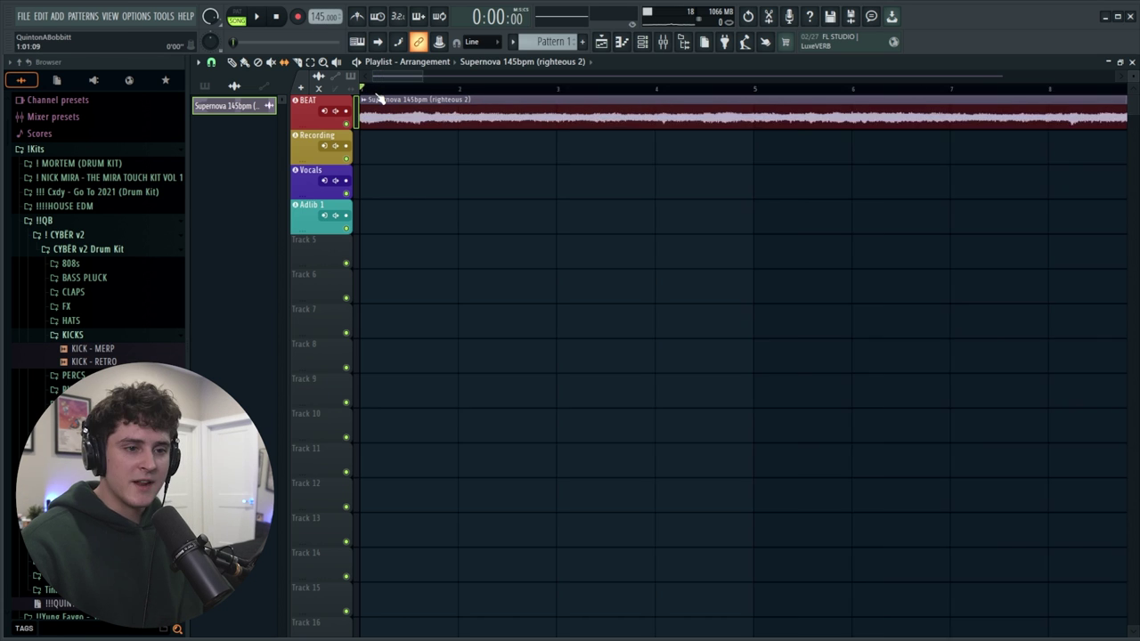
- Lower the gain of the Supernova beat clip on the BEAT playlist track to -3.5 dB
scroll(378, 97, down, 3)
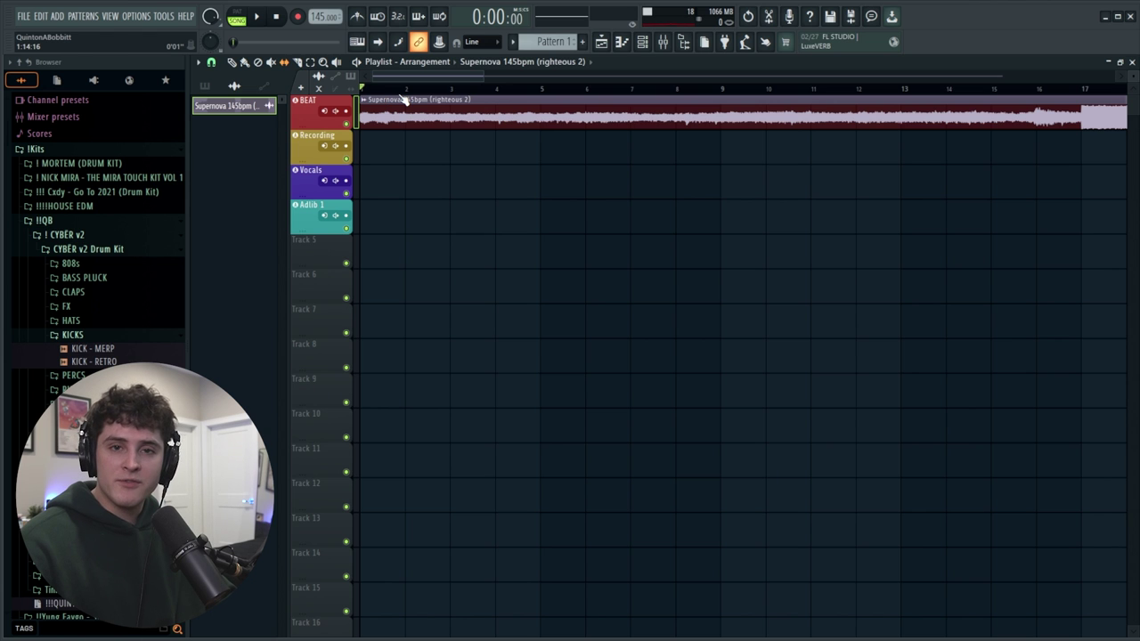
scroll(402, 100, down, 2)
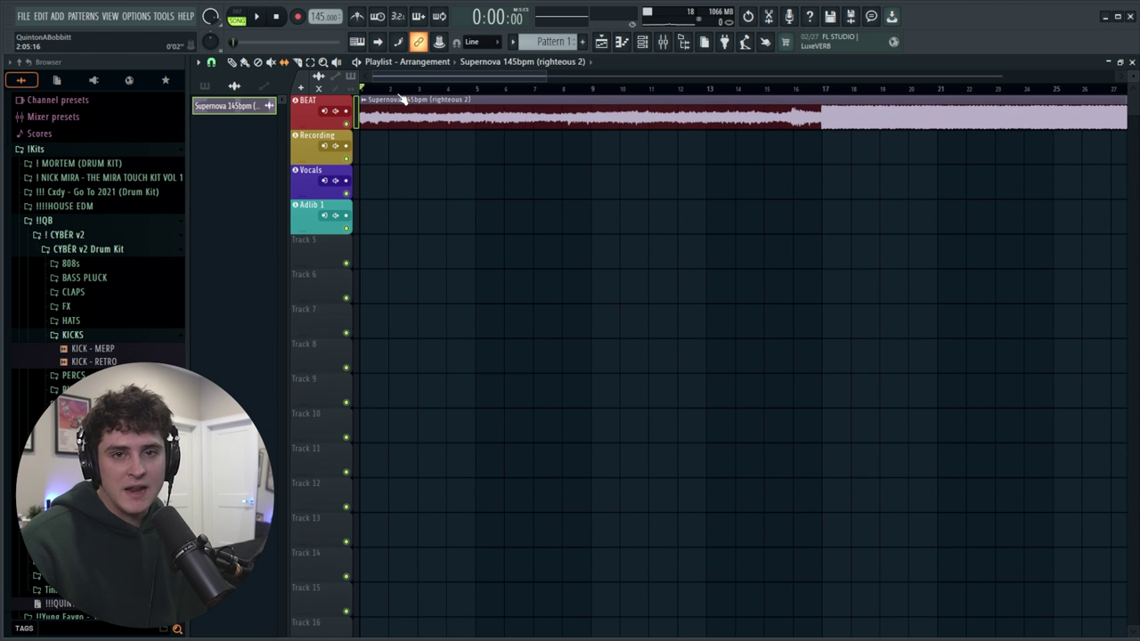
scroll(712, 96, down, 1)
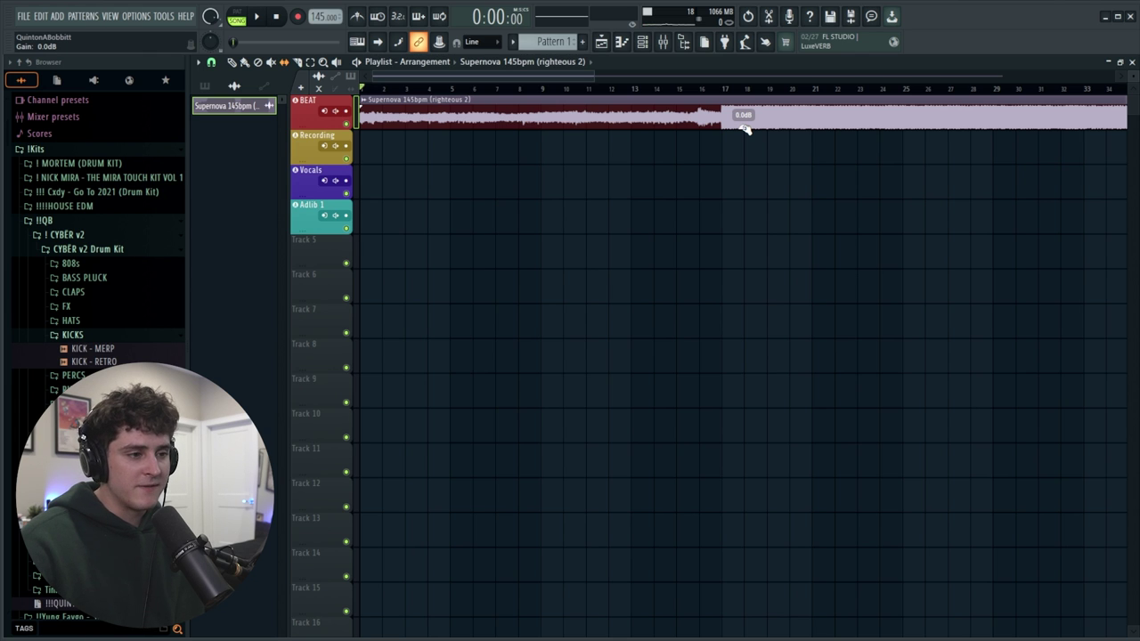
drag(746, 128, 744, 125)
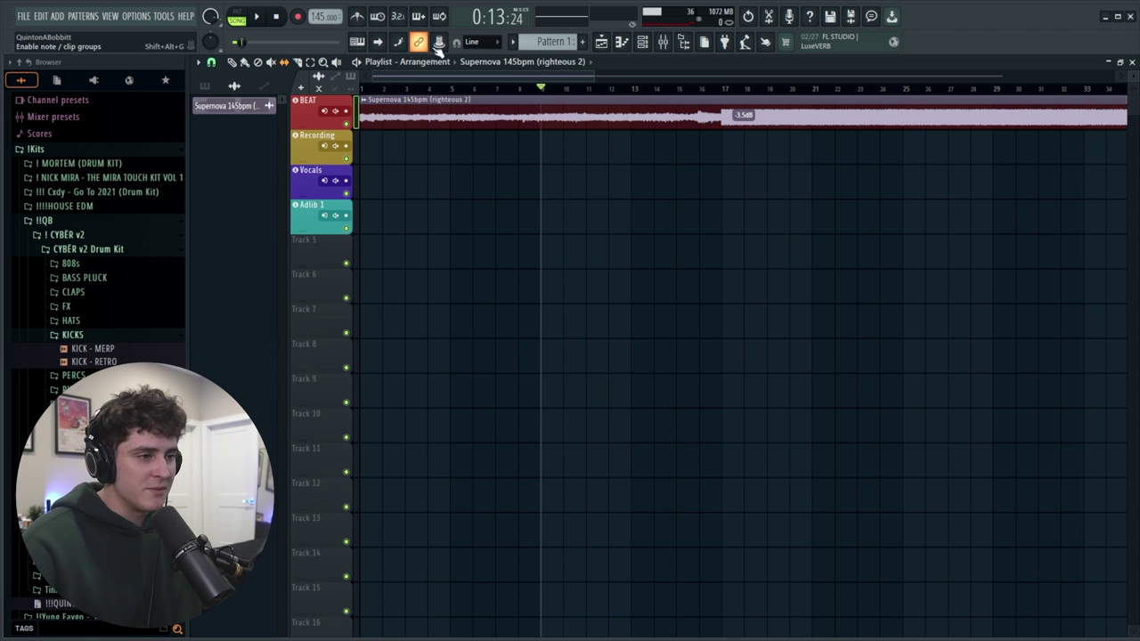
- Tap along with the playing beat in the tempo tapper, and restore the project tempo to 145 BPM
click(744, 42)
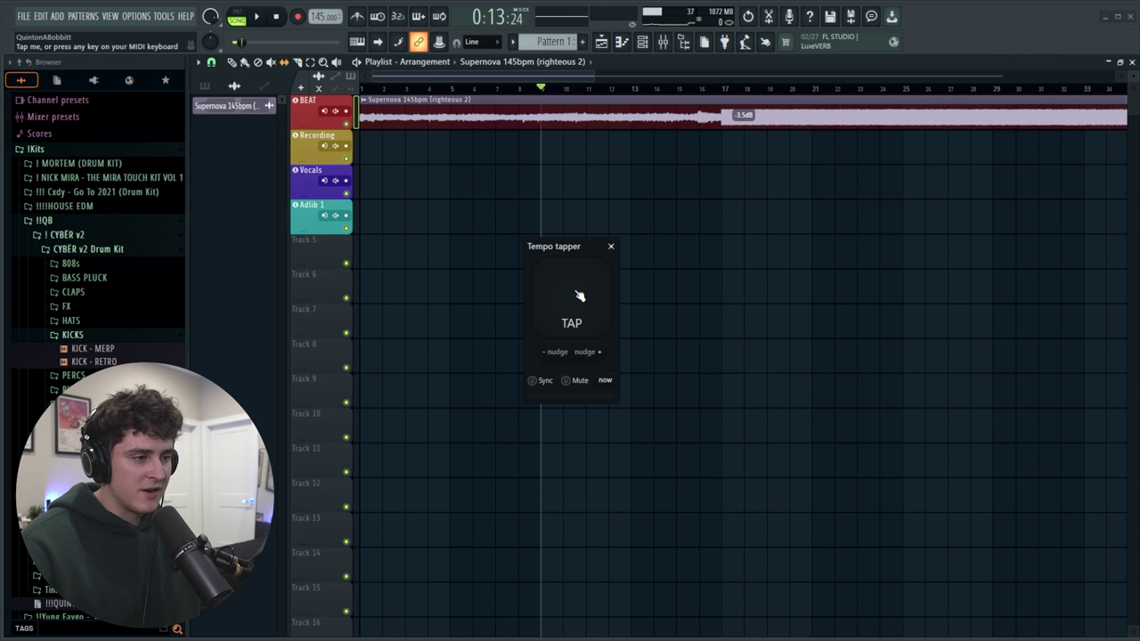
key(space)
click(579, 295)
click(579, 295)
click(578, 297)
click(578, 296)
click(578, 295)
click(579, 296)
click(579, 295)
click(579, 296)
click(611, 245)
key(space)
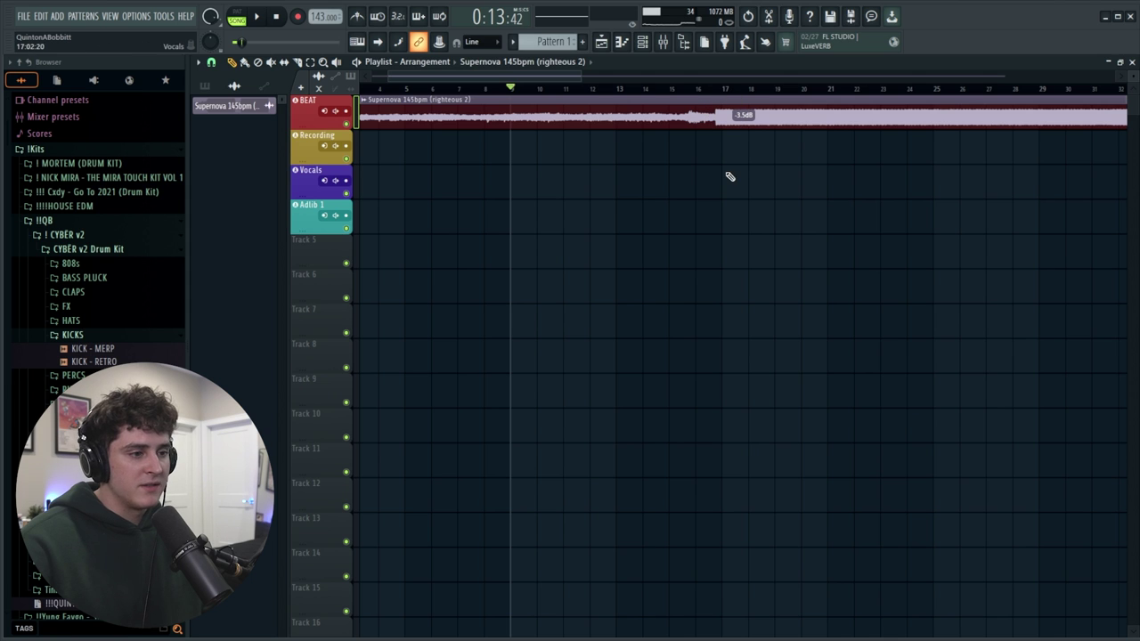
scroll(326, 17, up, 2)
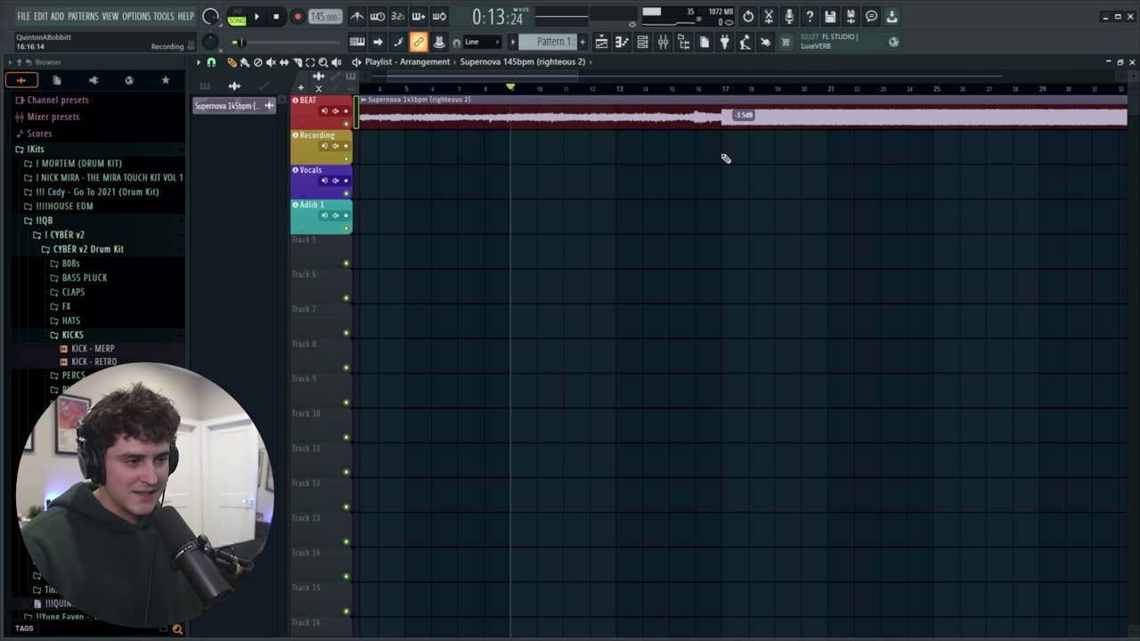
- Detect the beat's key with Auto-Key on the BEAT mixer track and send it to the Auto-Tune plugins
key(F9)
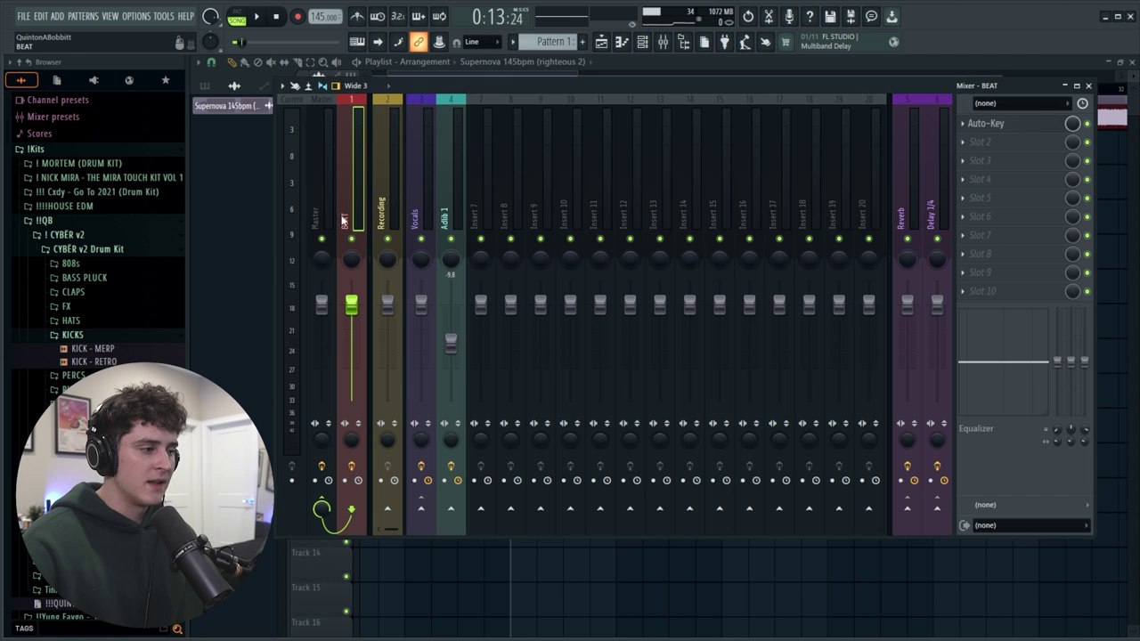
click(1010, 129)
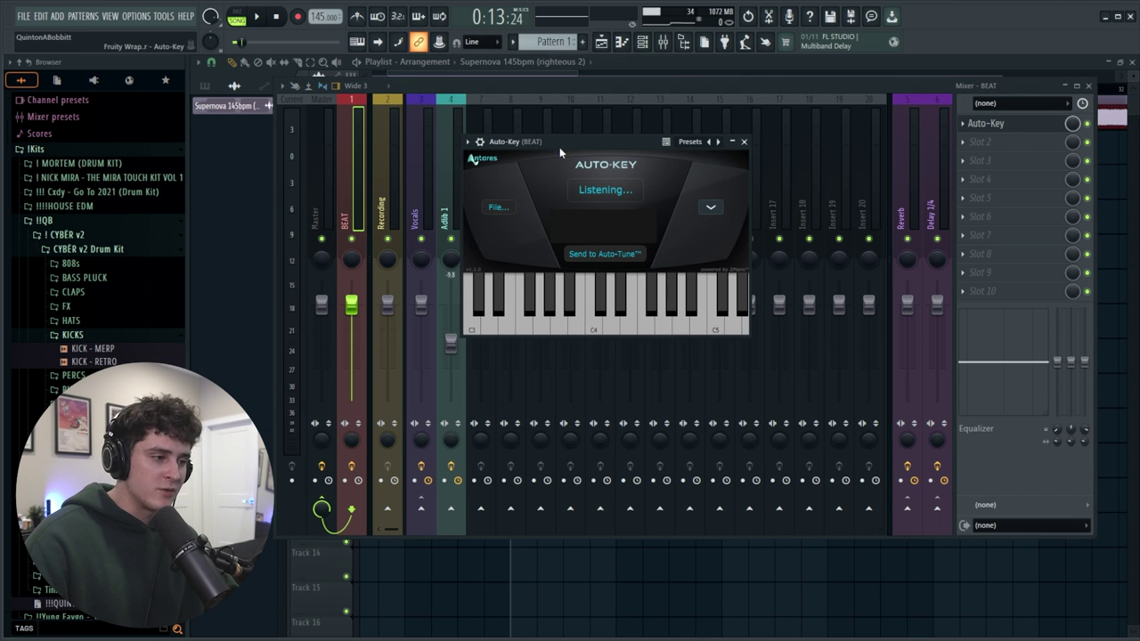
drag(571, 140, 581, 130)
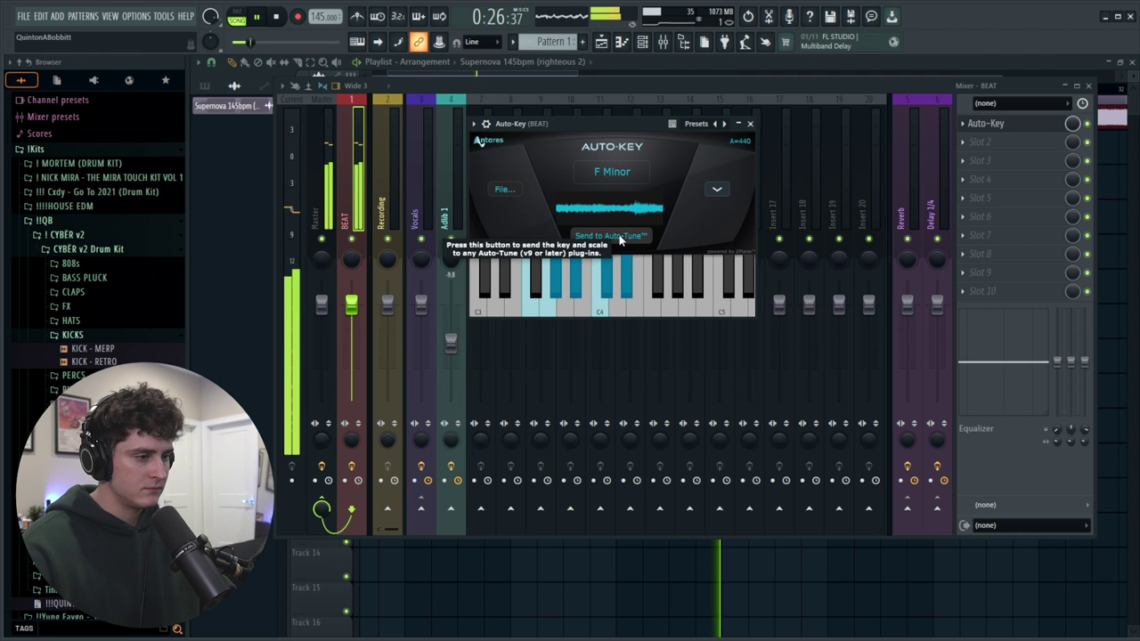
click(621, 237)
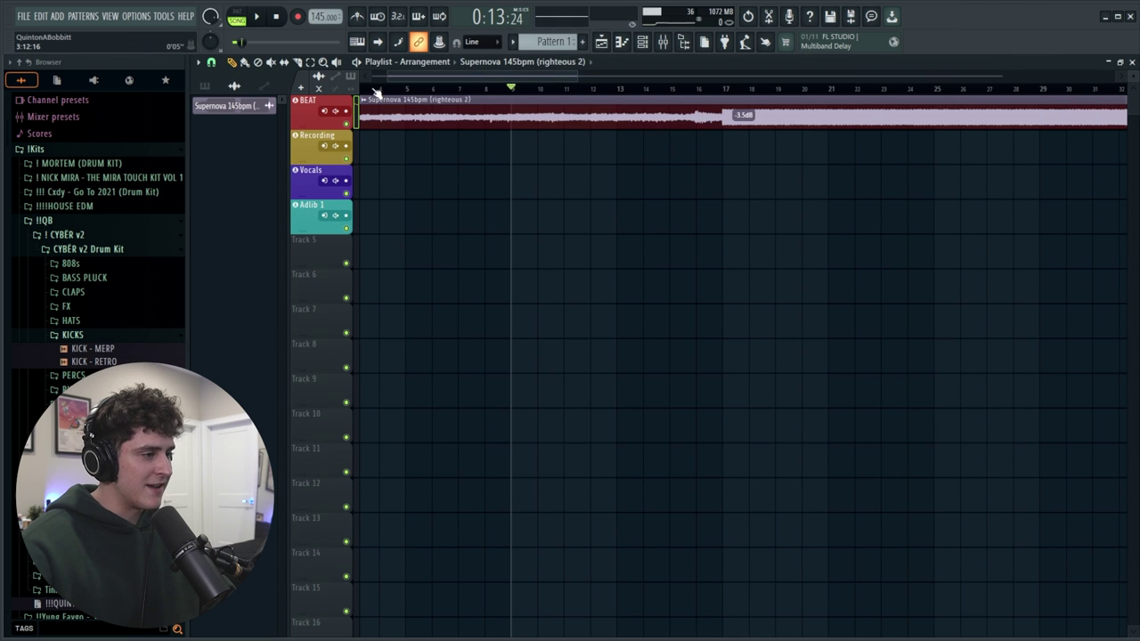
- Set the Recording playlist track's audio input to Input 1 with External input only recording, and check the Vocals track's input
scroll(376, 93, down, 4)
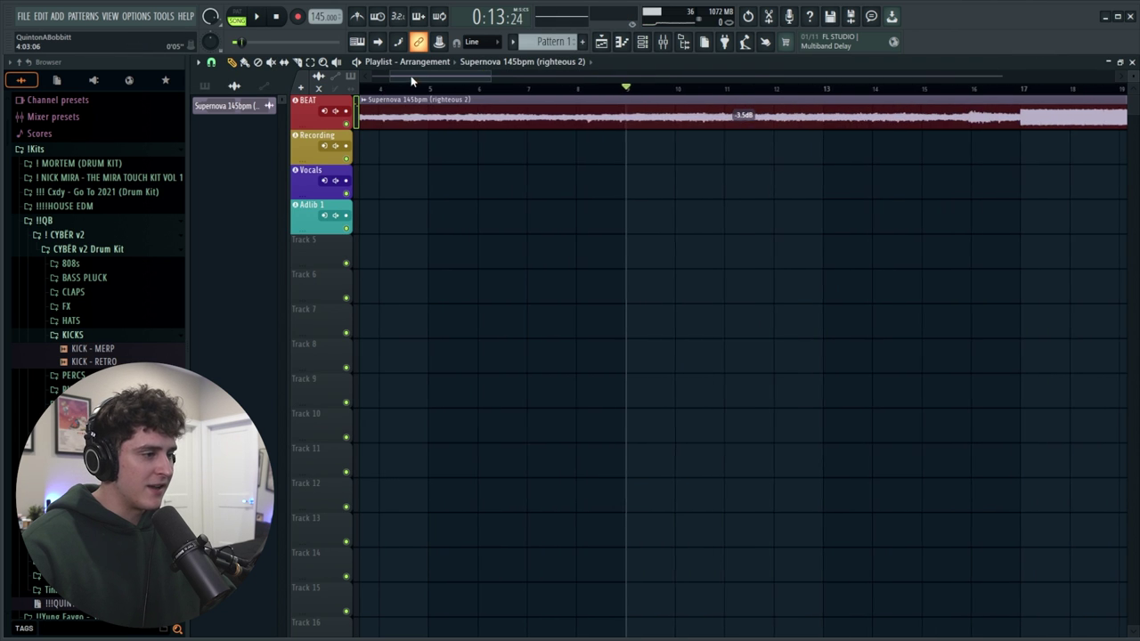
click(334, 149)
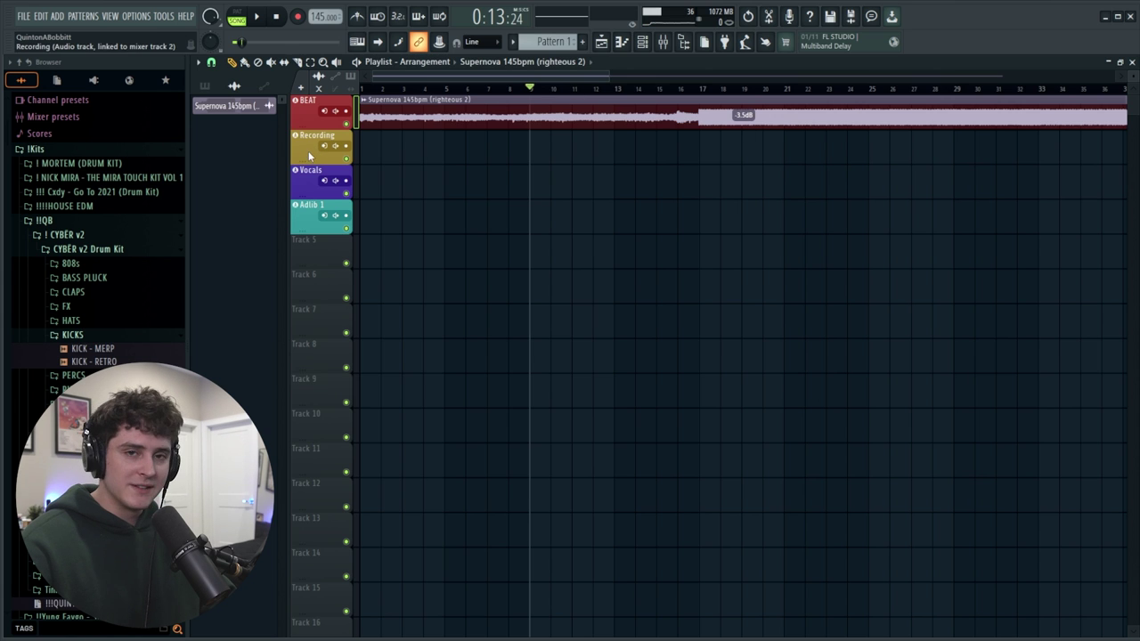
click(325, 147)
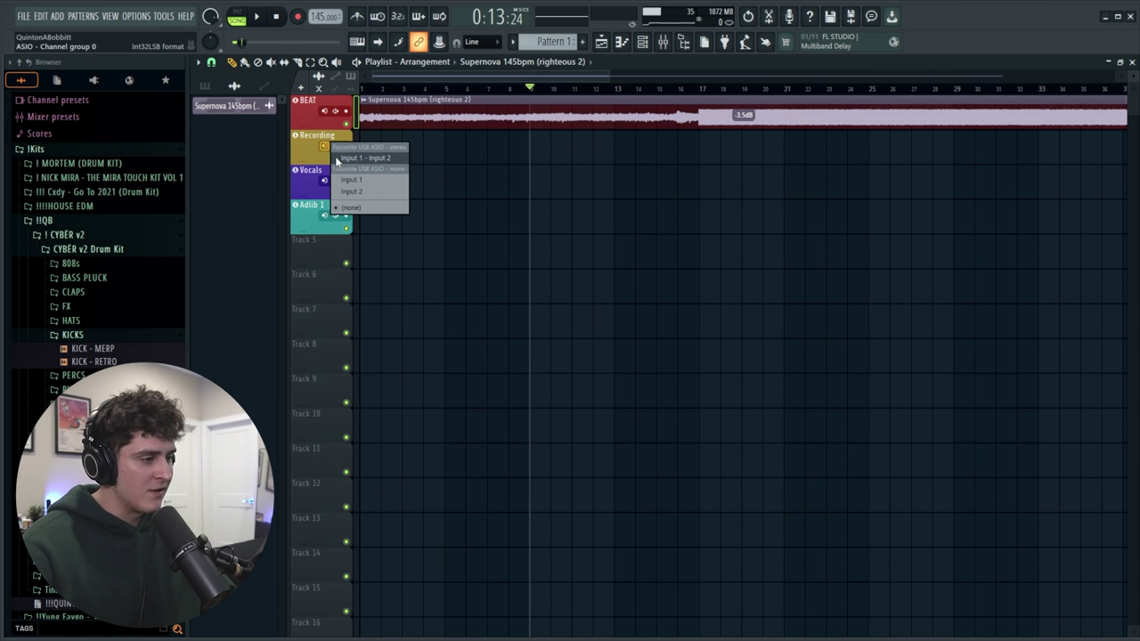
click(354, 180)
click(335, 148)
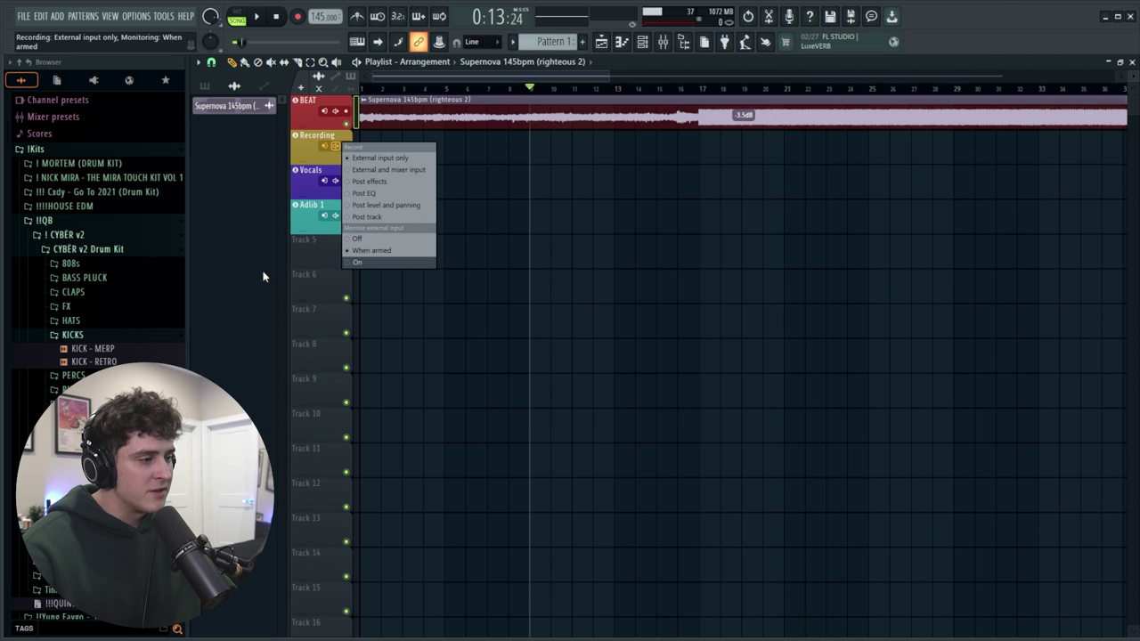
click(358, 155)
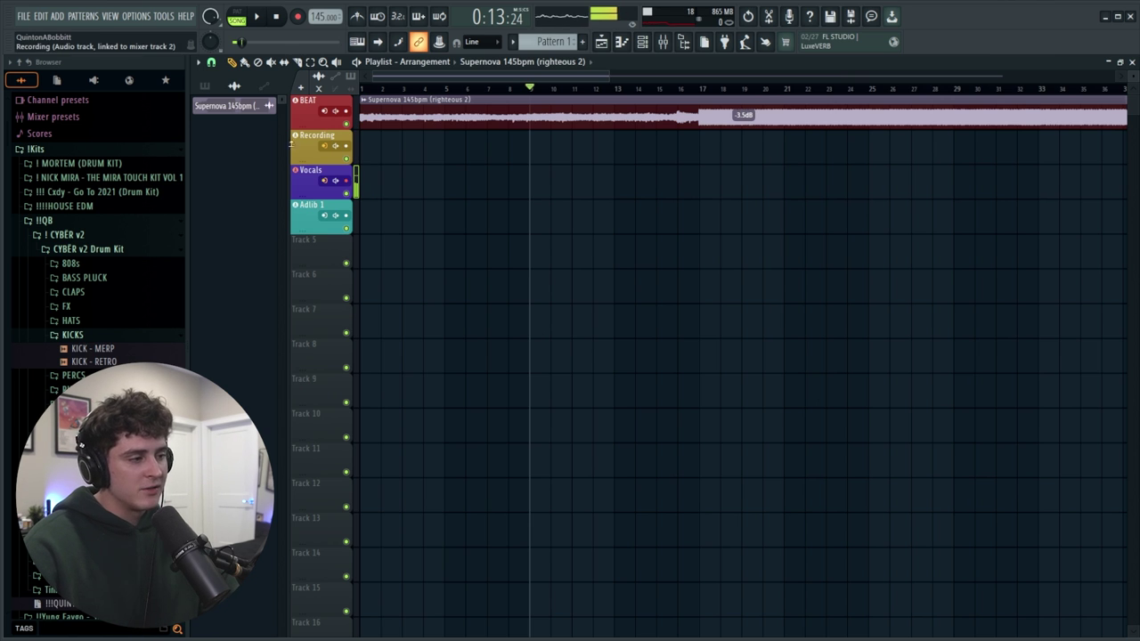
click(324, 181)
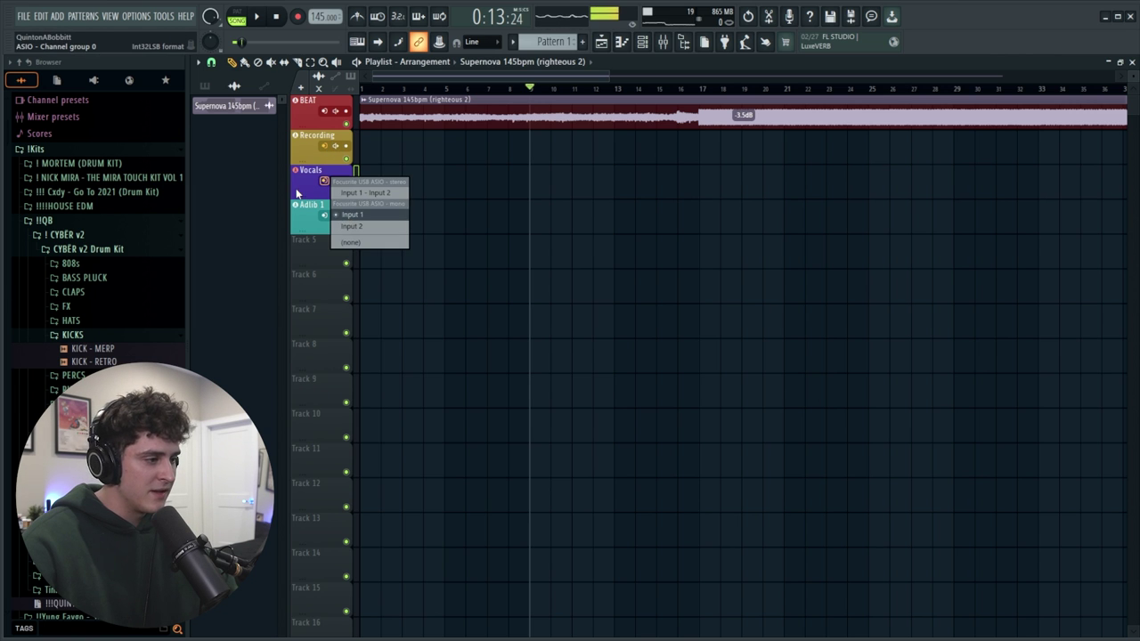
click(298, 193)
- Shift the low cut of Fruity parametric EQ 2 on the Reverb mixer track higher in frequency
click(663, 43)
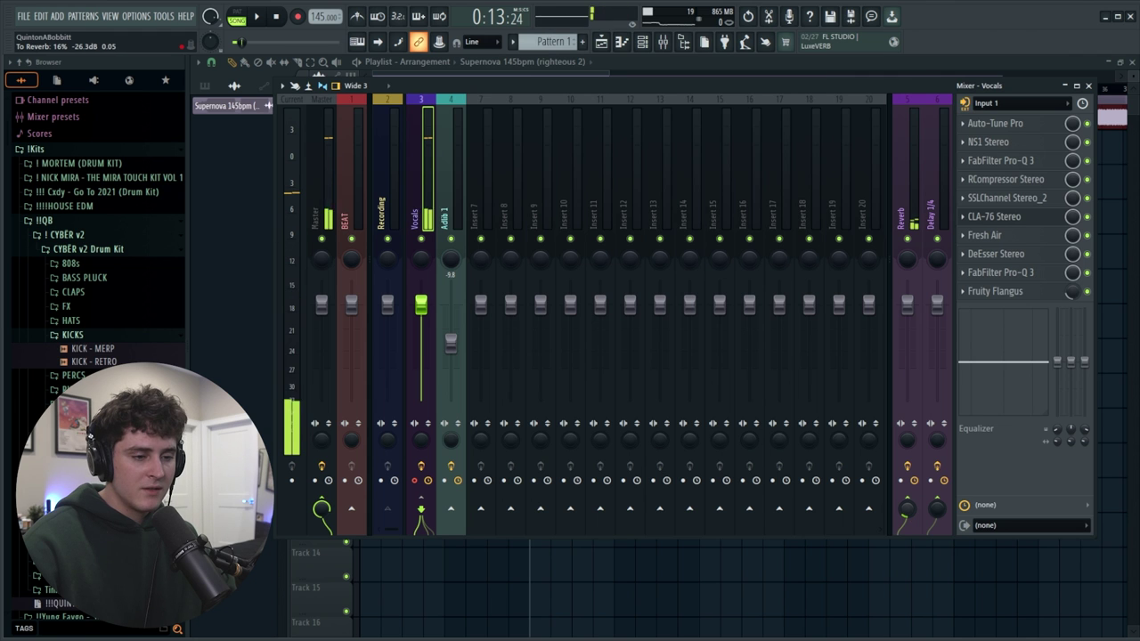
click(914, 225)
click(1015, 143)
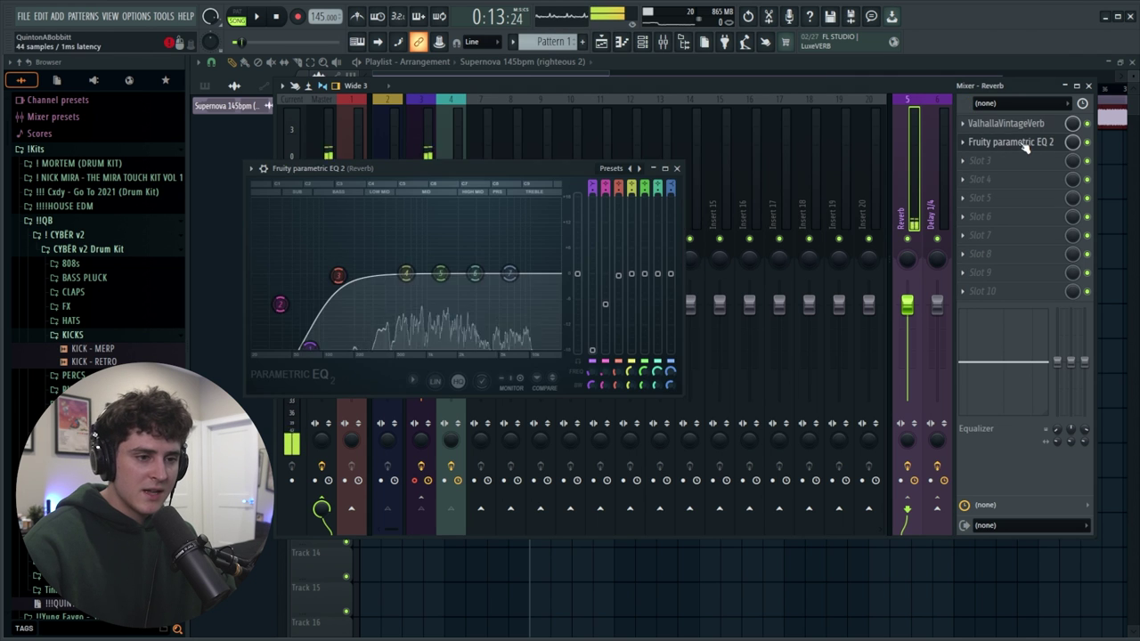
key(Escape)
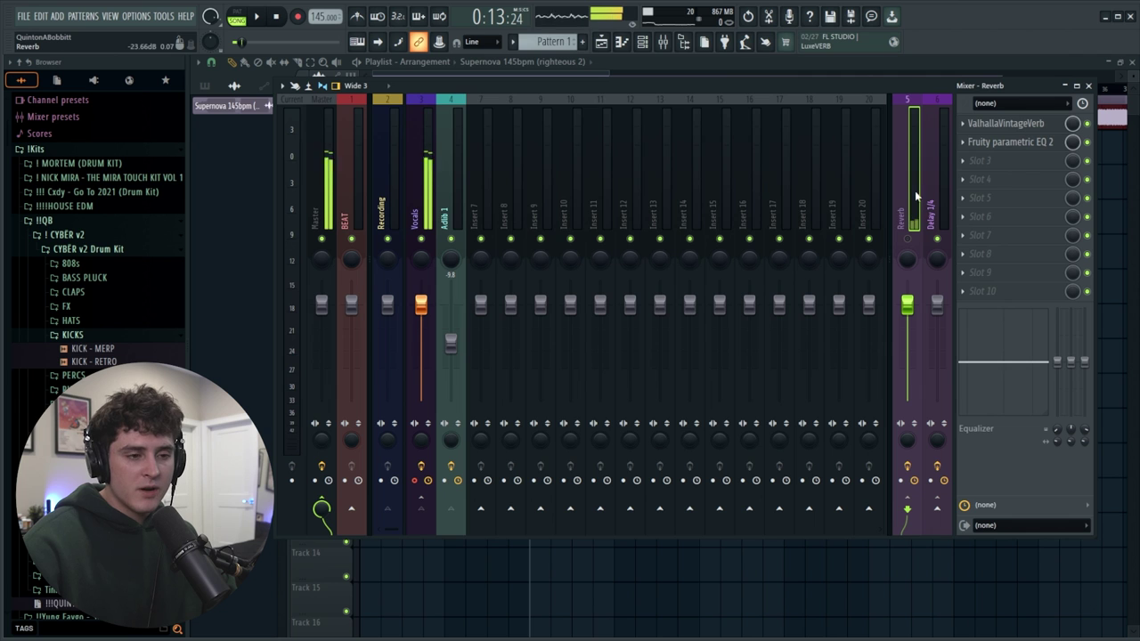
click(1012, 146)
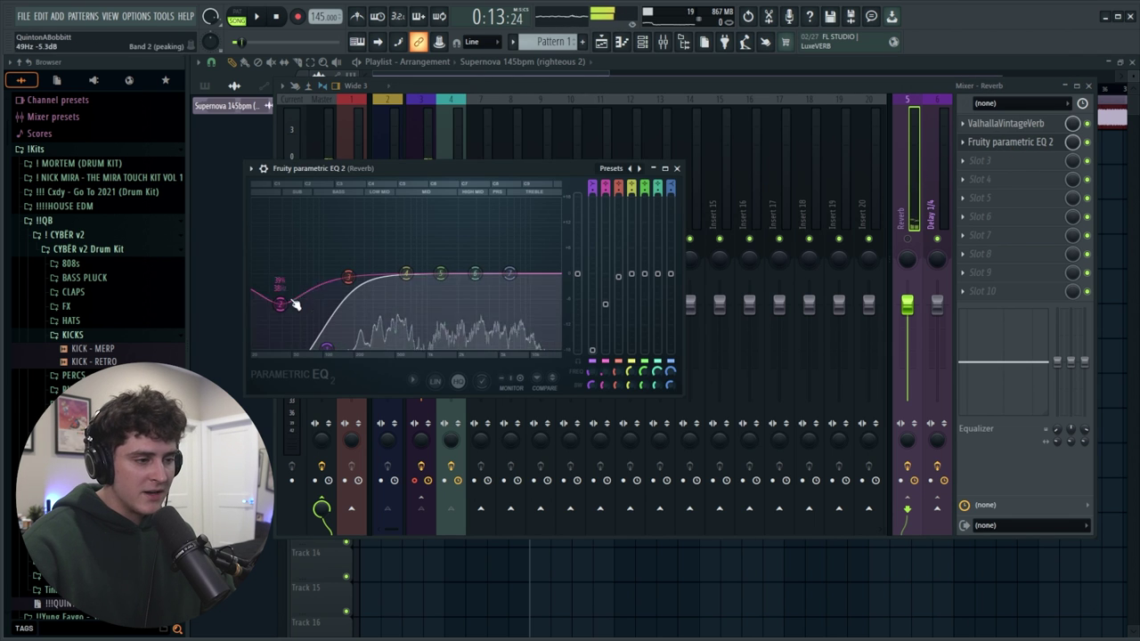
click(677, 168)
- Add S1 Imager Stereo to the third effect slot of the Reverb mixer track and set its width to 1.94
click(979, 160)
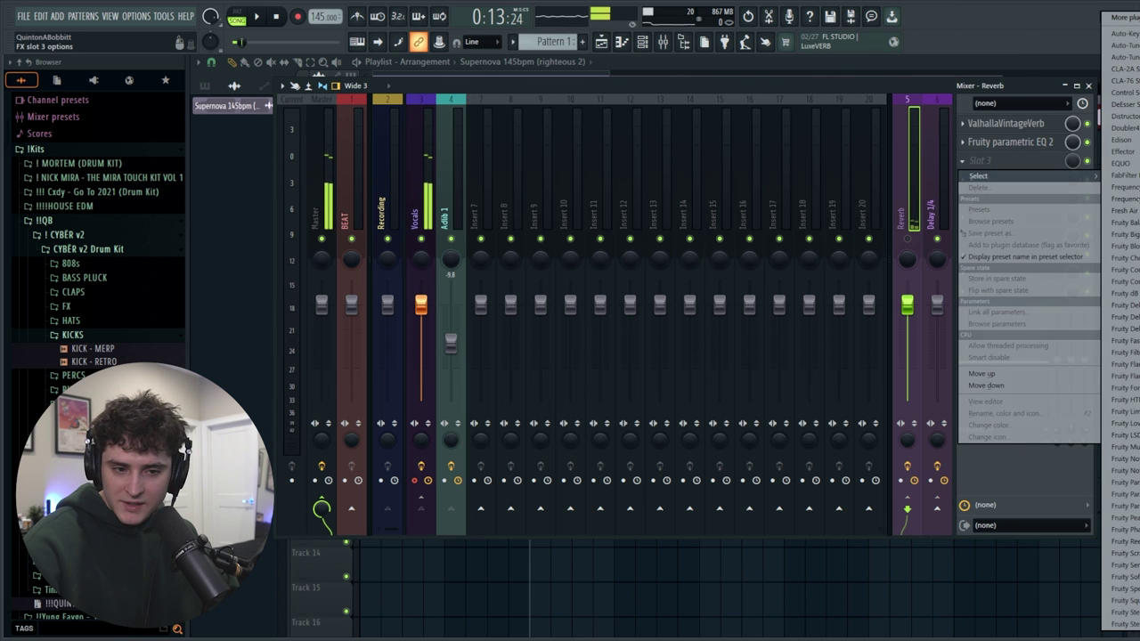
click(1123, 615)
drag(250, 218, 247, 185)
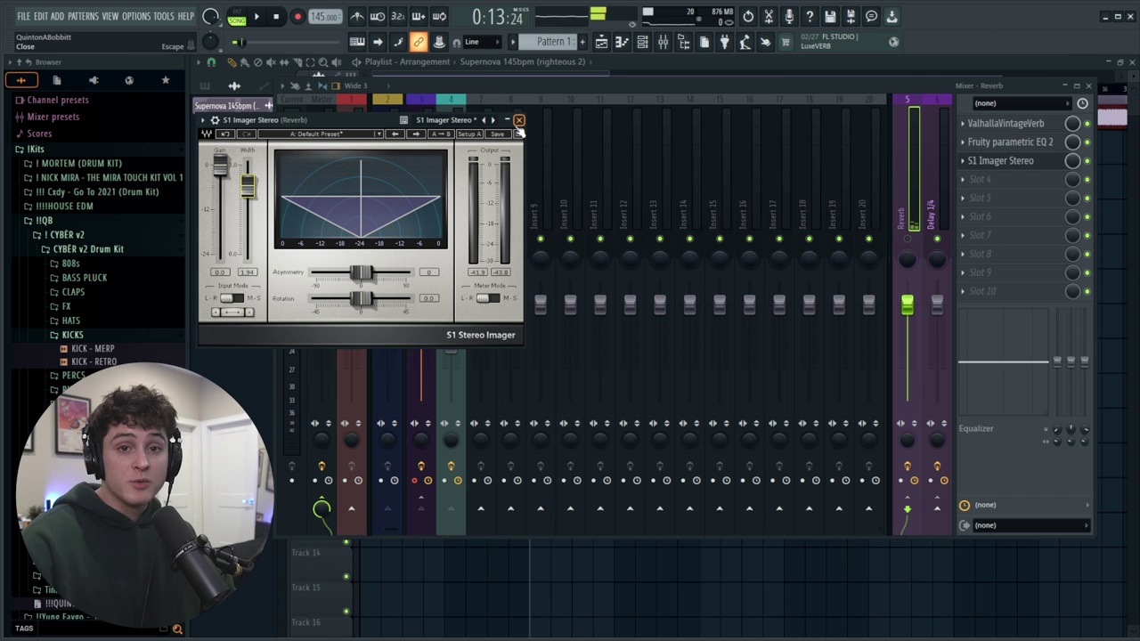
click(508, 121)
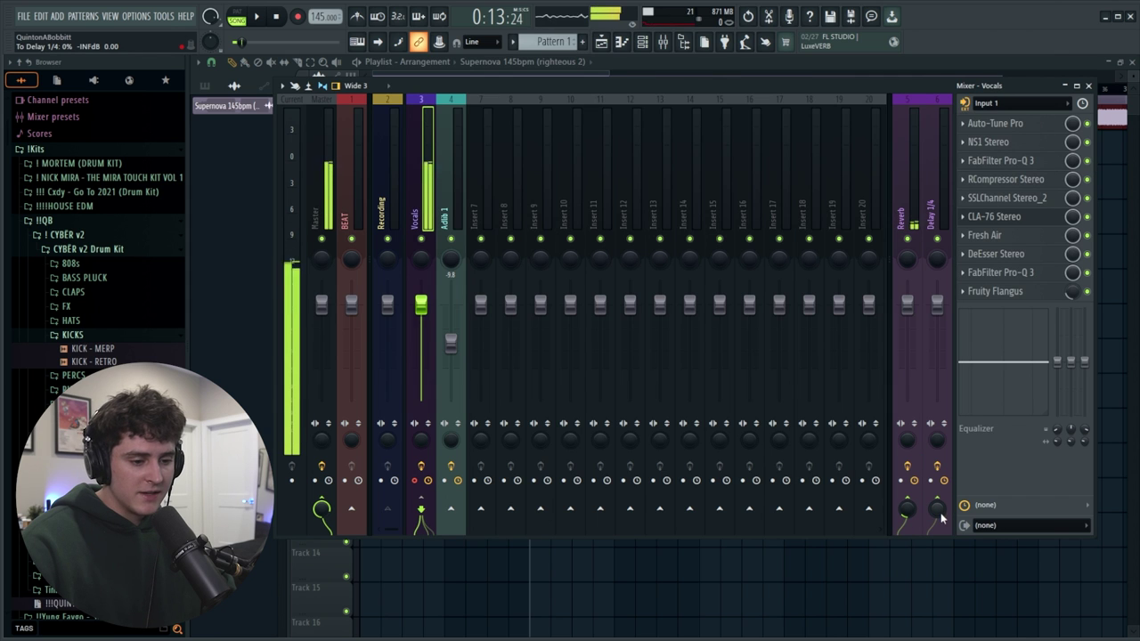
- Inspect the delay plugin on the Delay 1/4 mixer track and audition the vocals with and without the effect sends
click(946, 218)
click(993, 123)
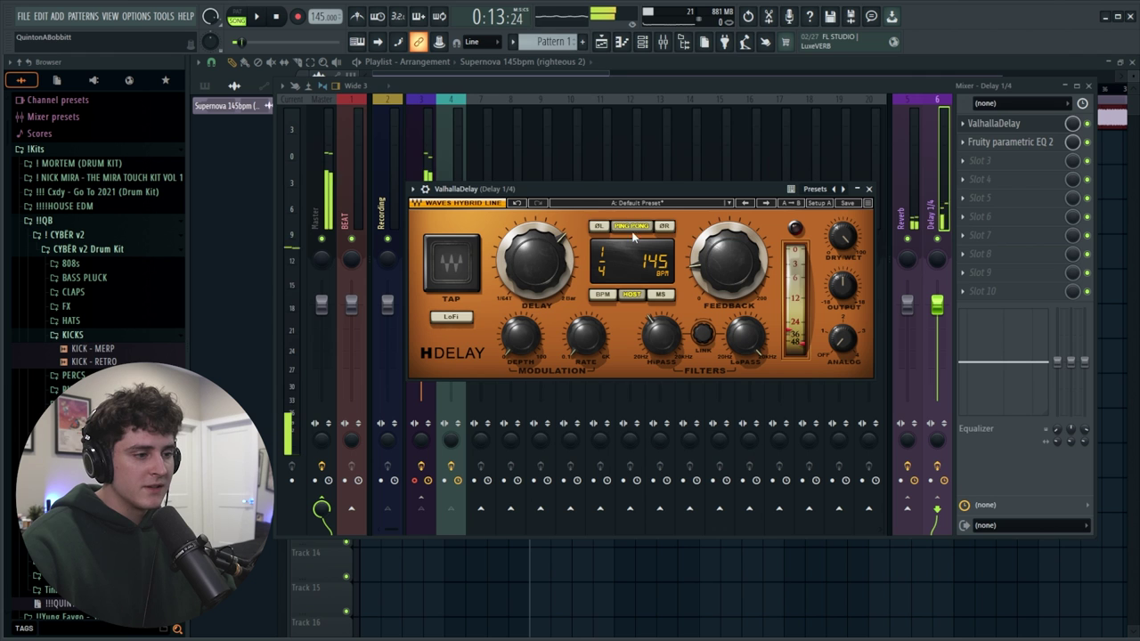
click(869, 189)
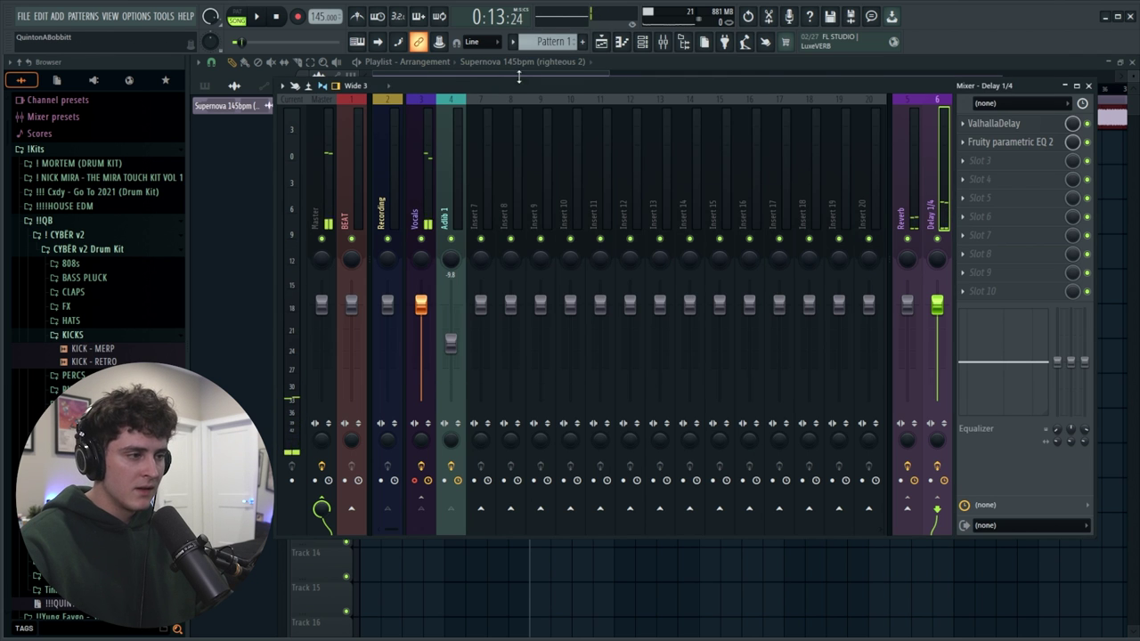
key(F9)
key(F9)
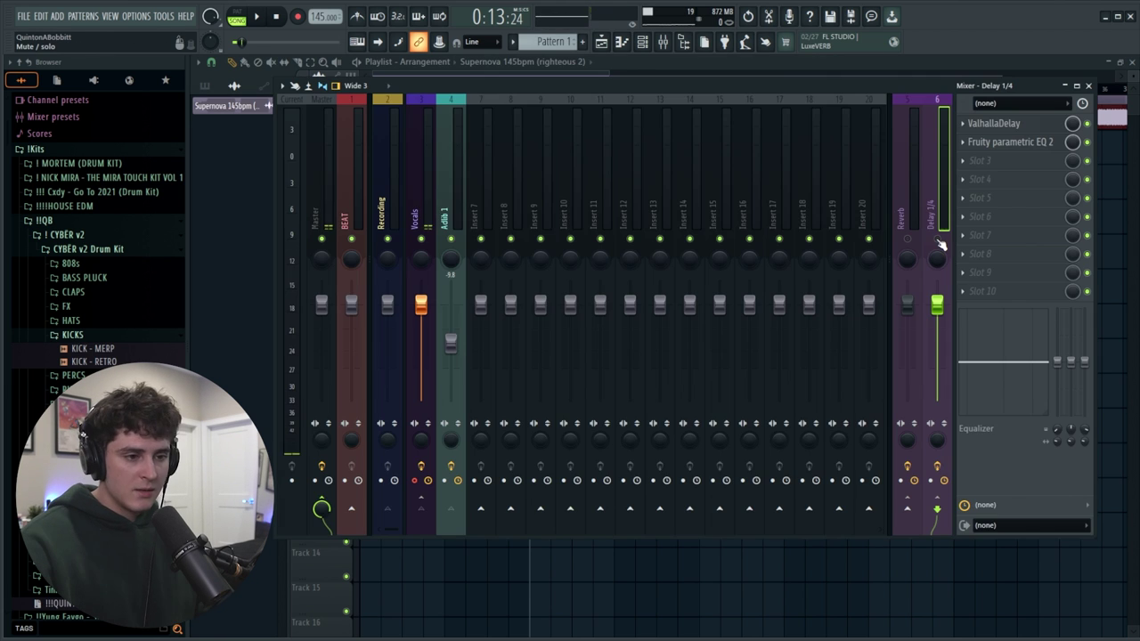
key(F9)
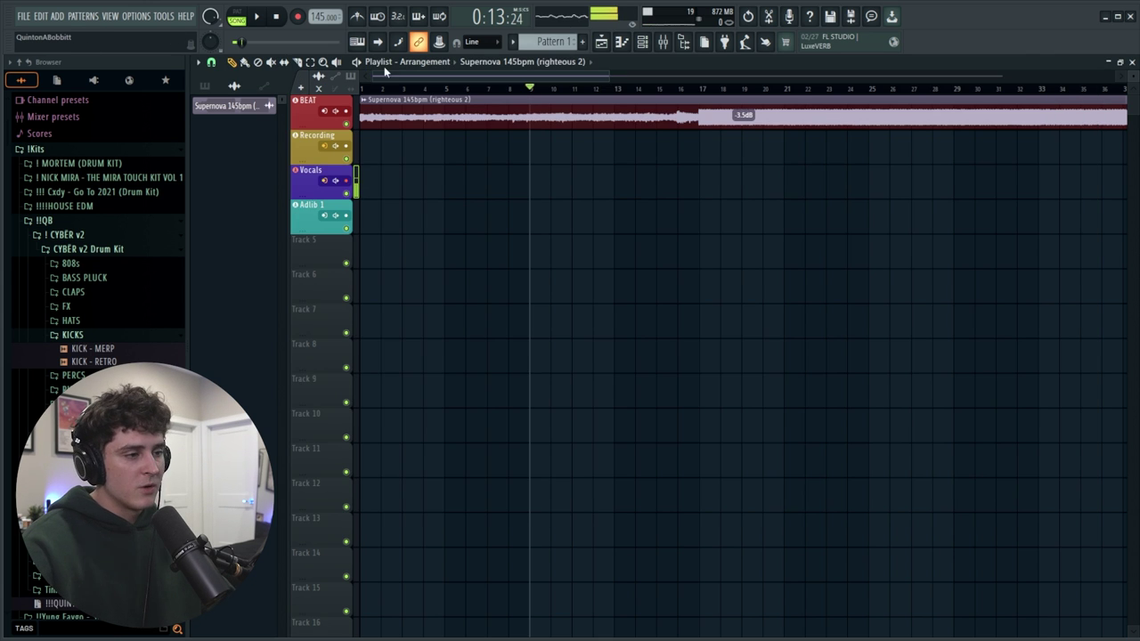
- Record chorus vocal takes over the beat on the Vocals playlist track, starting at about bar 17
click(663, 44)
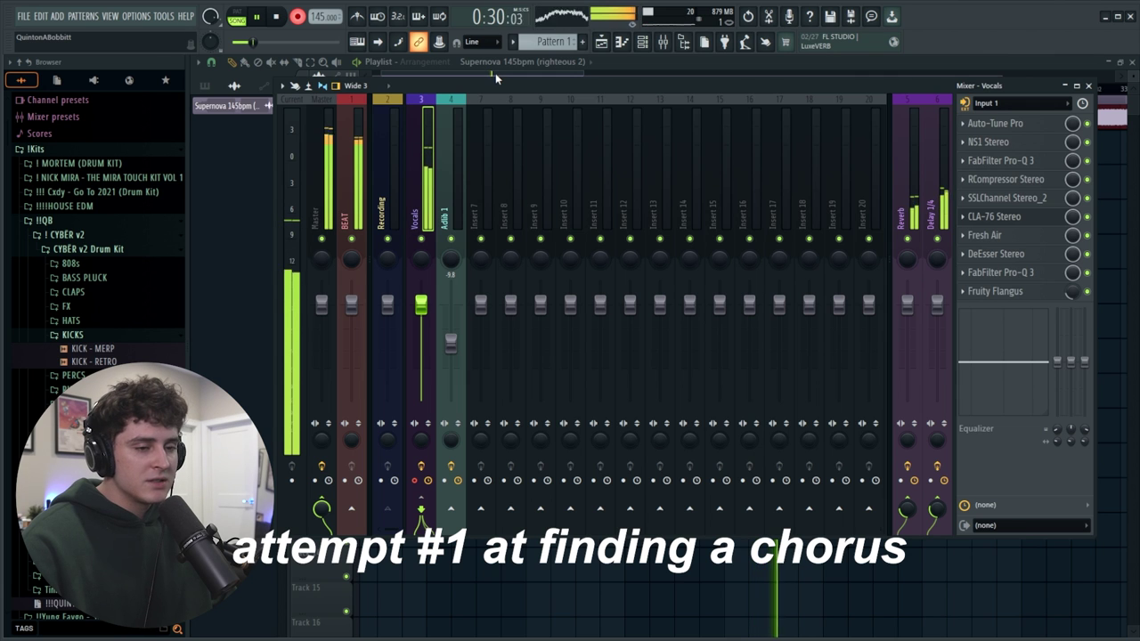
key(F9)
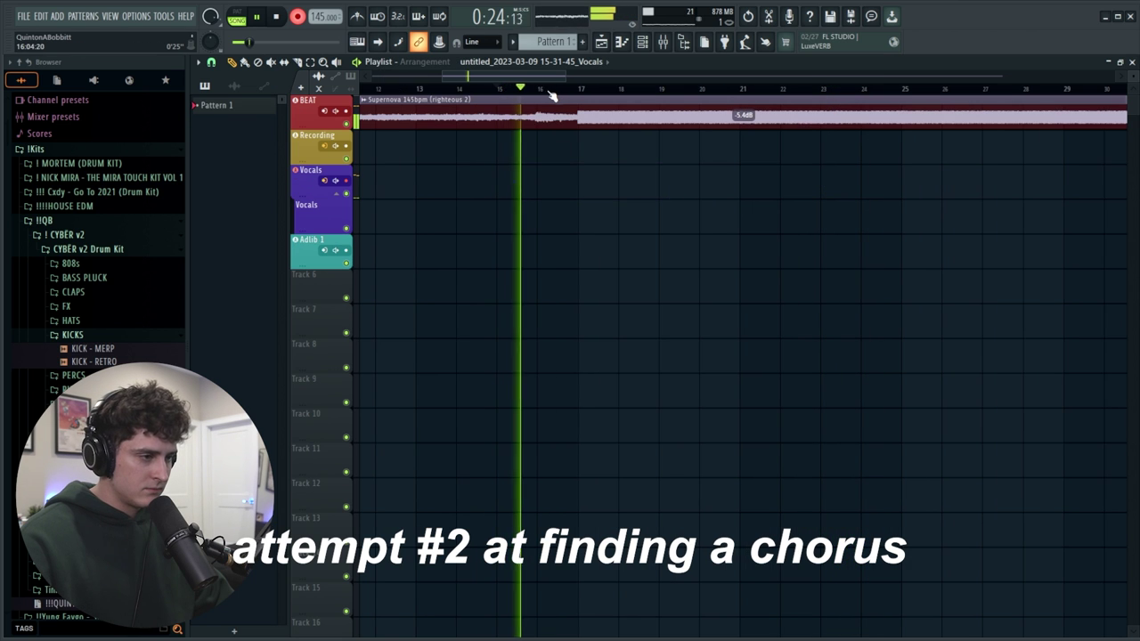
scroll(552, 96, down, 1)
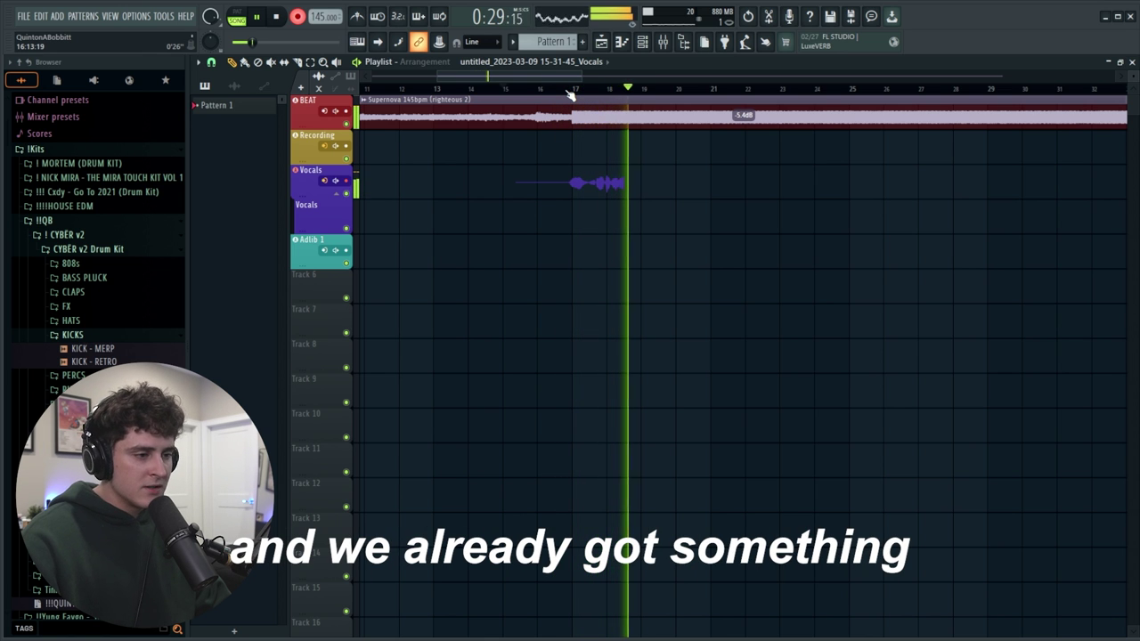
key(space)
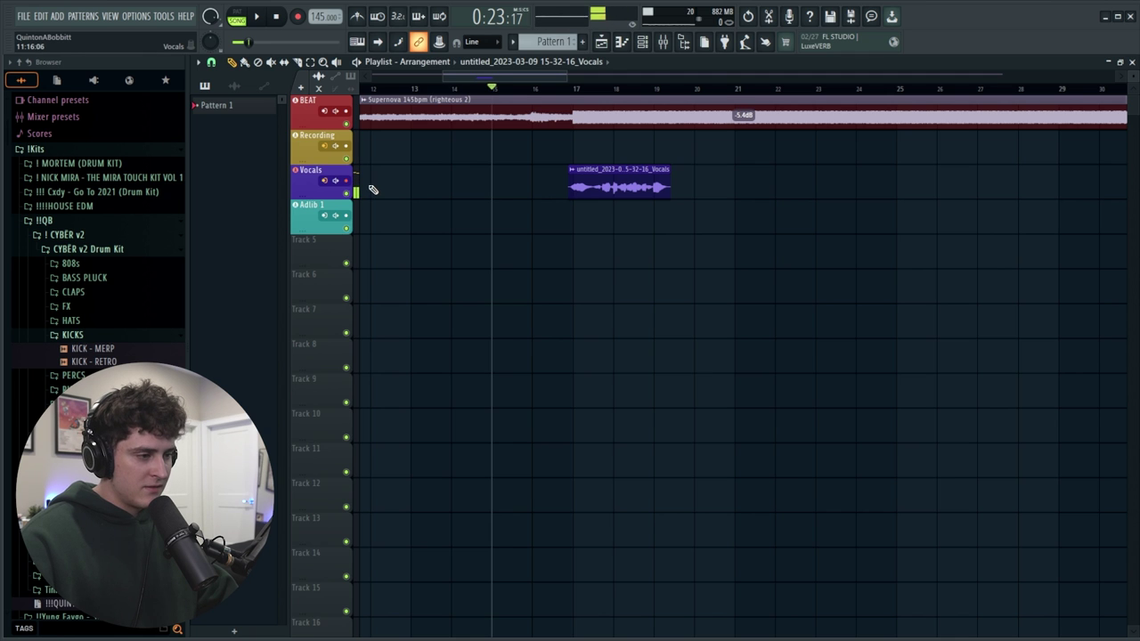
key(space)
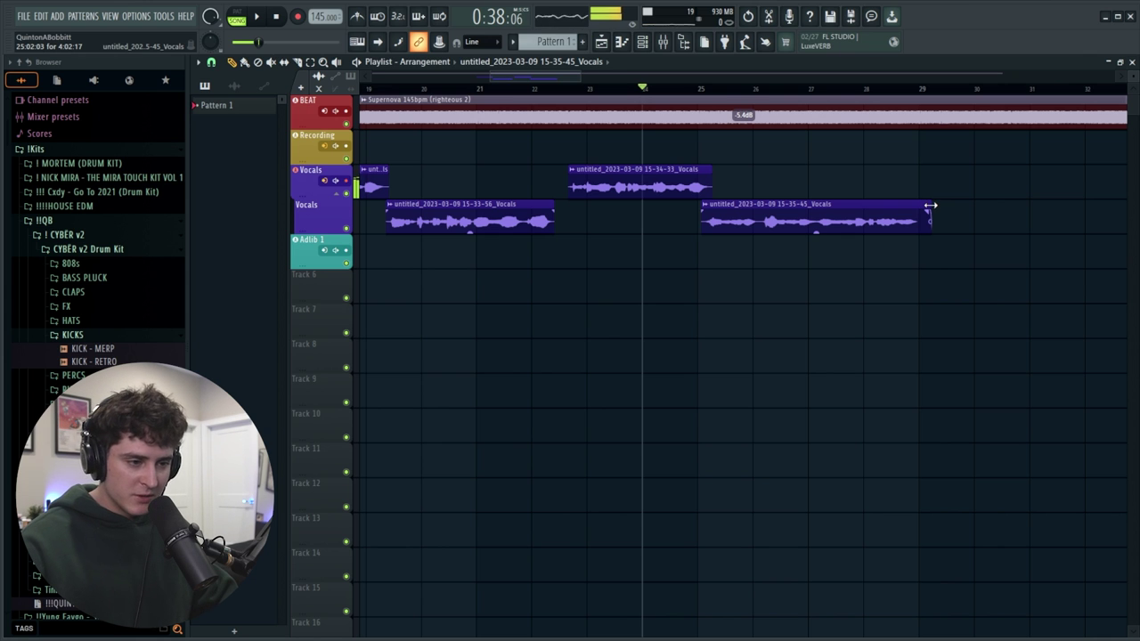
- Shorten the vocal clip starting at bar 25 on the second Vocals lane to end at about bar 27, and play the result
drag(925, 207, 831, 204)
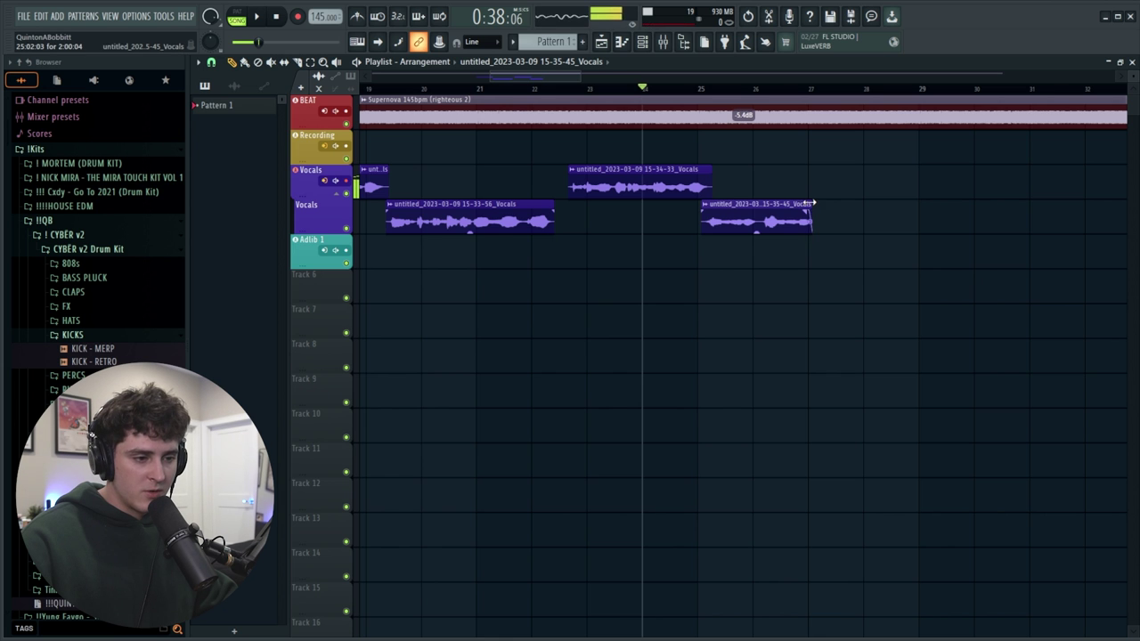
scroll(603, 89, down, 2)
click(603, 89)
key(space)
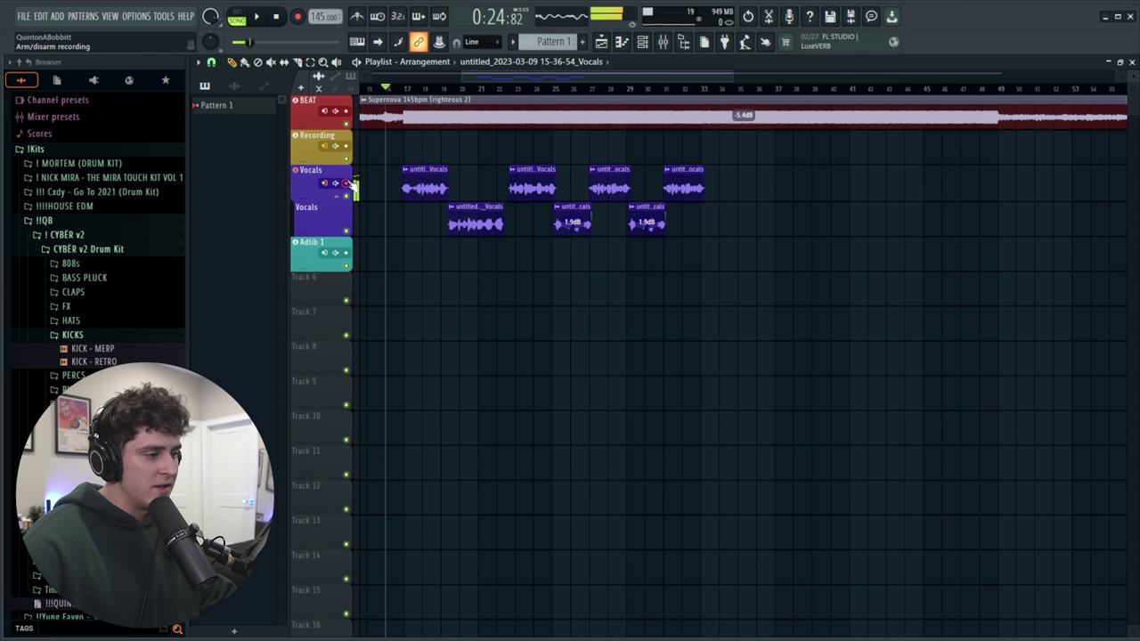
- On the Adlib 1 mixer track, cut the low EQ shelf by about 8.6 dB and raise its sends to Reverb and Delay 1/4
click(662, 42)
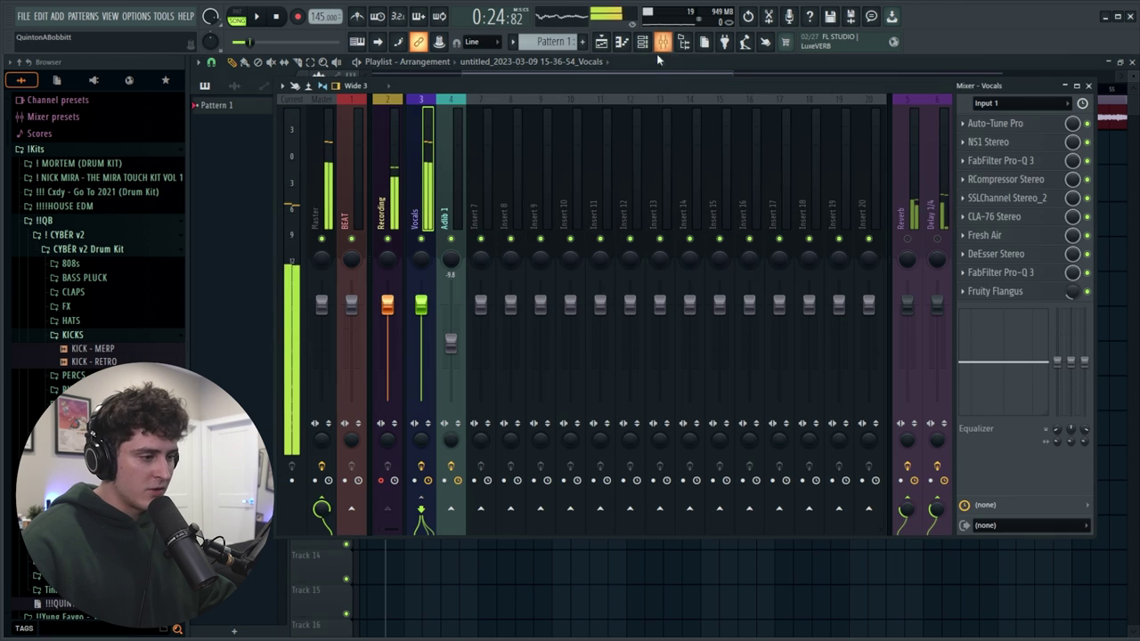
click(452, 510)
click(449, 326)
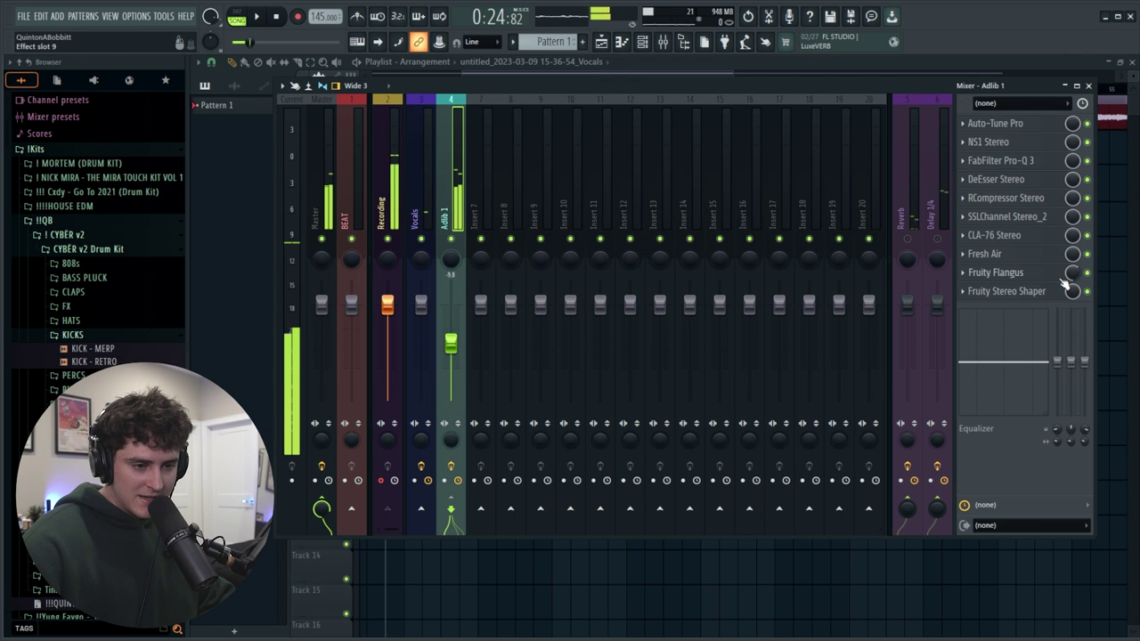
drag(1058, 360, 1057, 384)
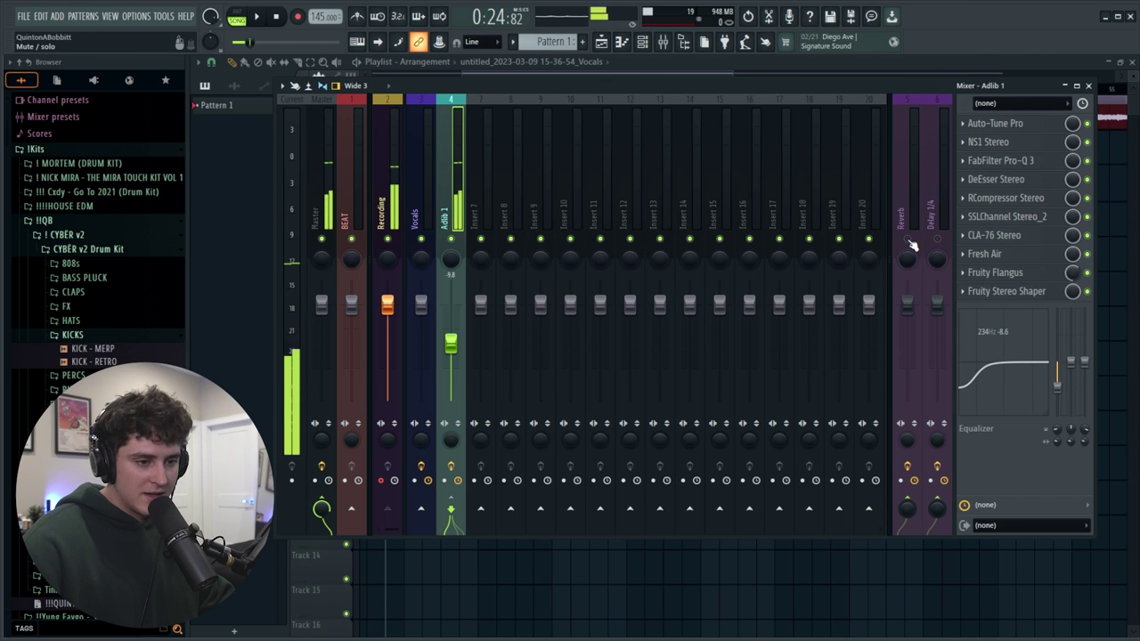
drag(908, 509, 908, 489)
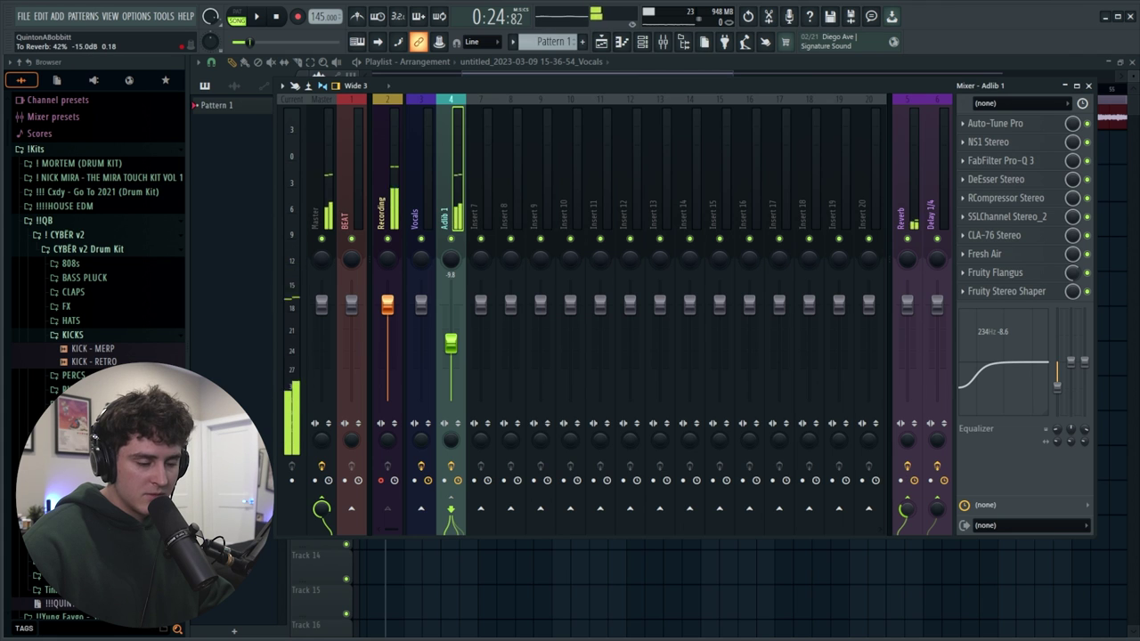
drag(937, 518, 937, 499)
- Set the Adlib 1 low EQ shelf to about -15.1 dB at 391 Hz and its fader level to about -7.4 dB
drag(1057, 385, 1057, 408)
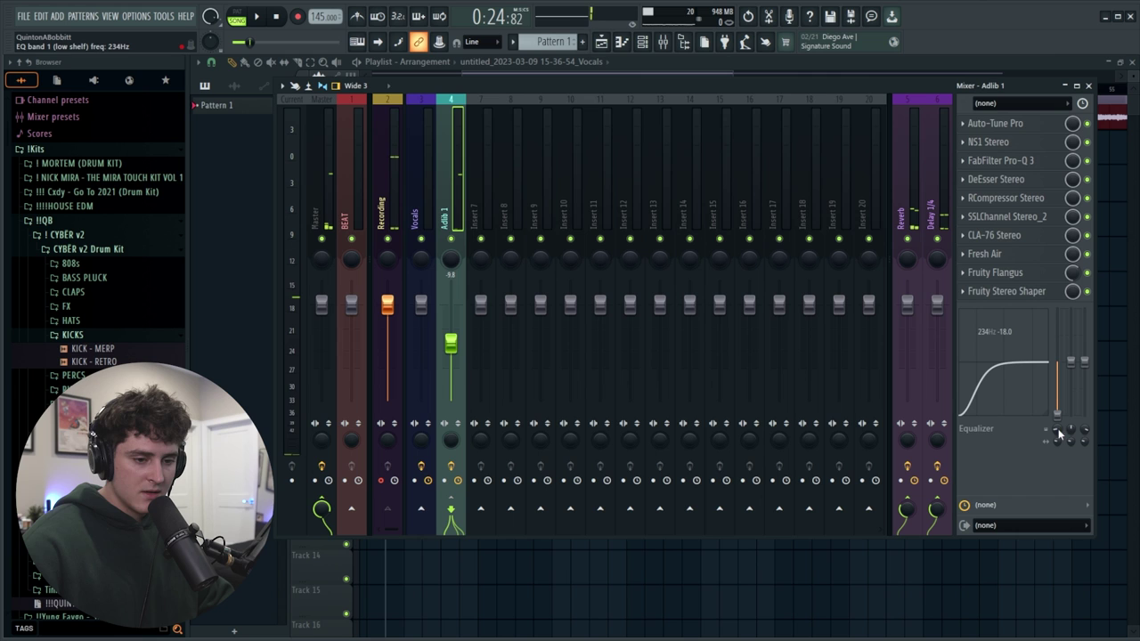
scroll(1059, 433, up, 4)
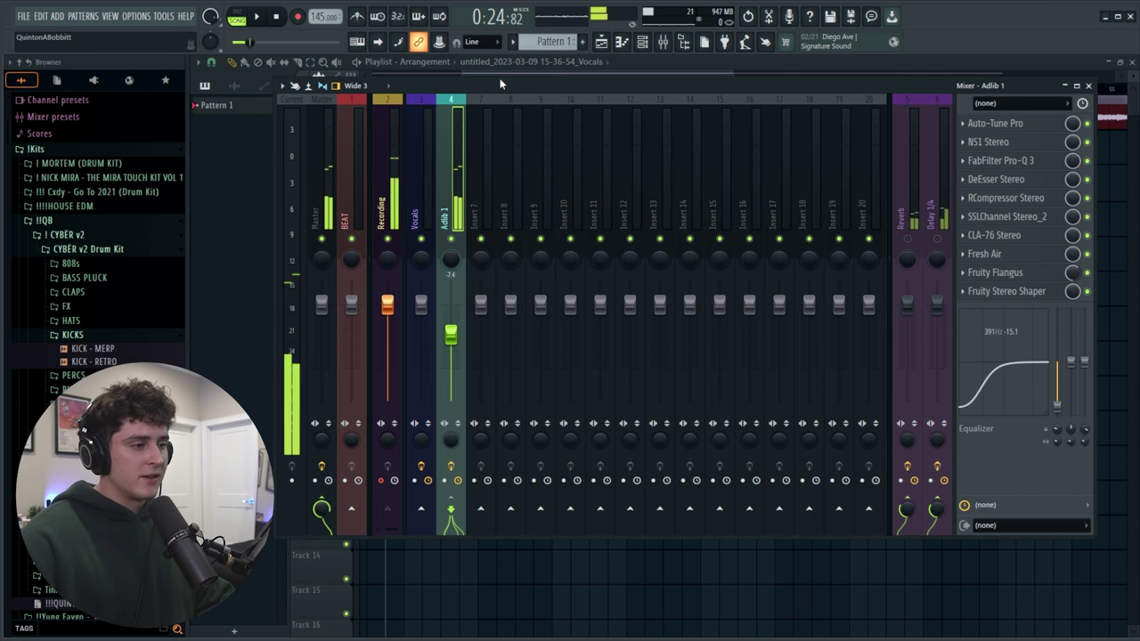
key(F9)
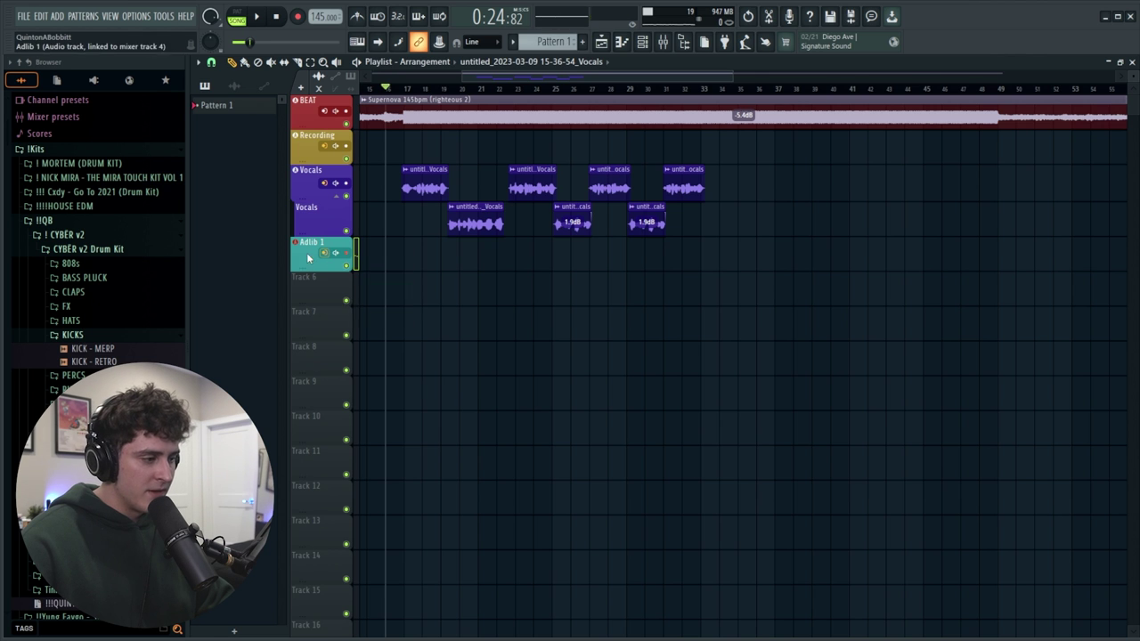
- Set the Adlib 1 track to record external input only, and record an adlib take over the beat from about bar 13
right_click(336, 252)
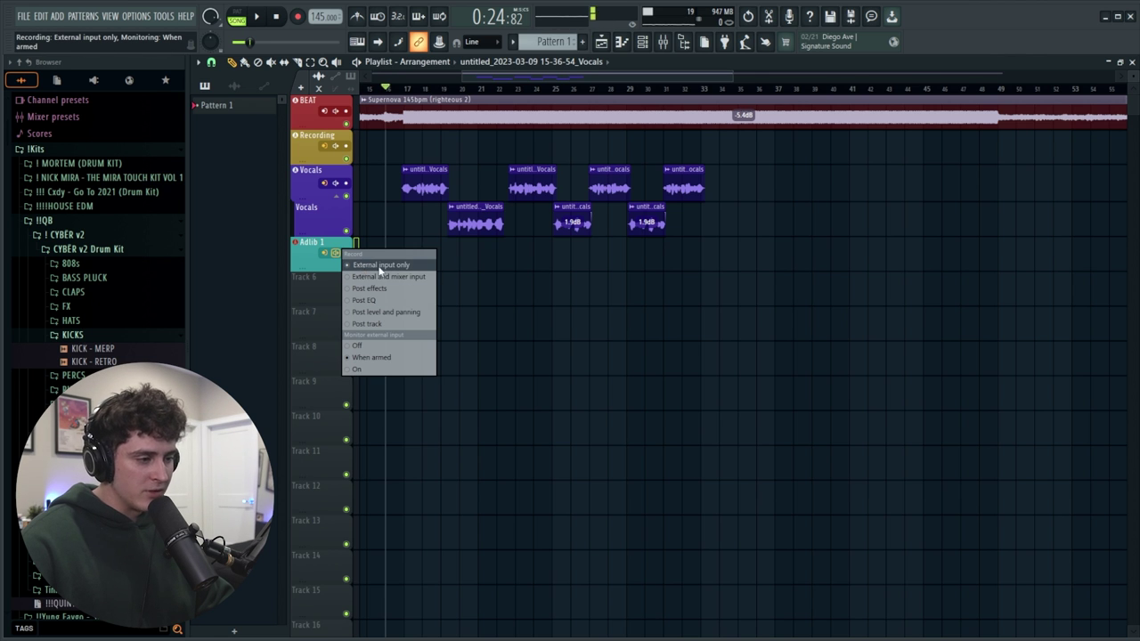
click(380, 264)
key(F9)
key(F9)
key(F9)
key(space)
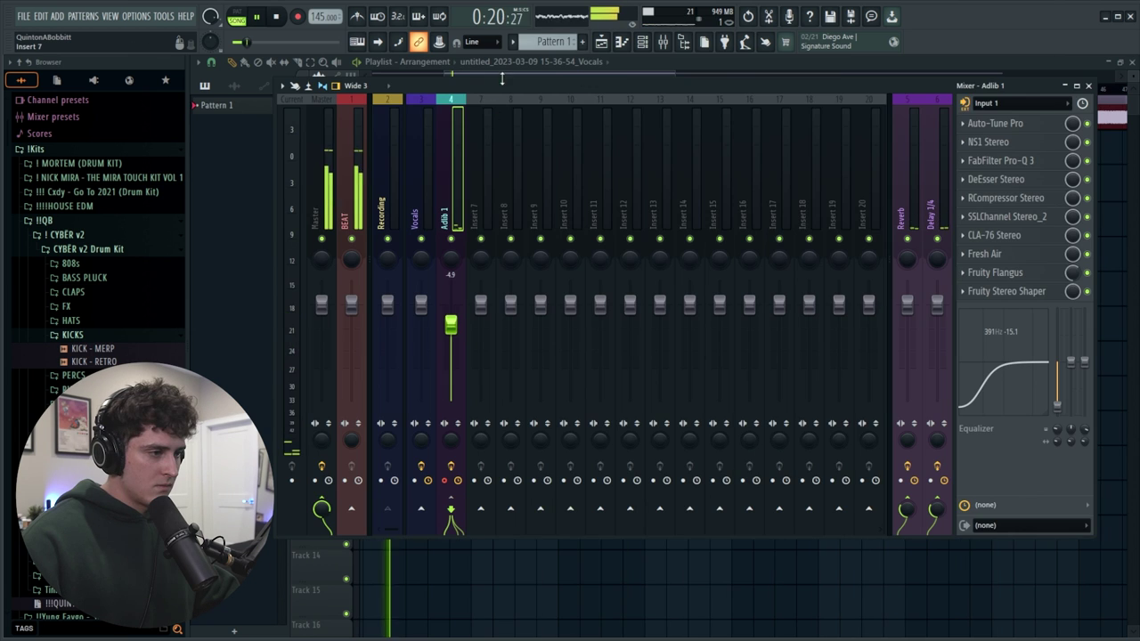
key(F9)
scroll(428, 89, up, 1)
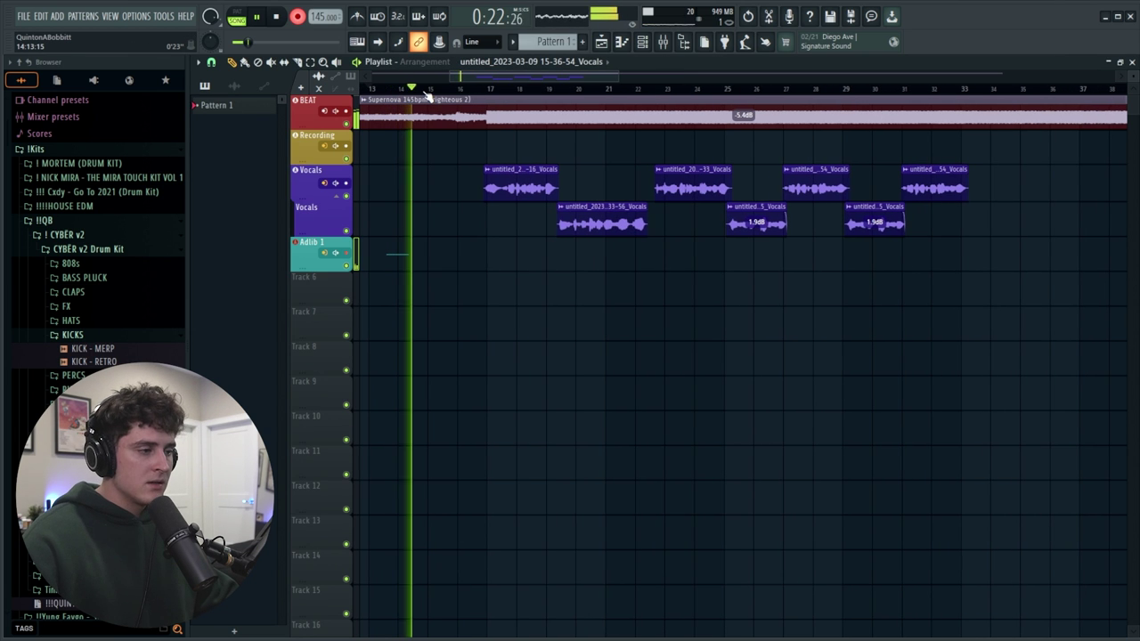
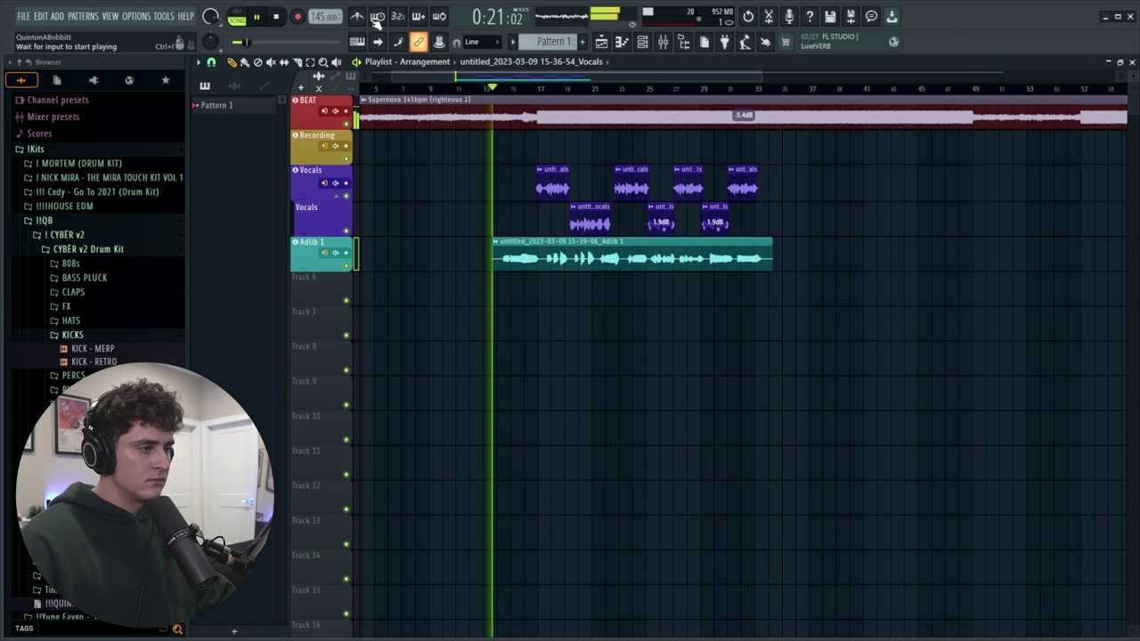
- Play back the adlib take together with the chorus vocals and beat, with playlist auto-scrolling turned on
click(378, 41)
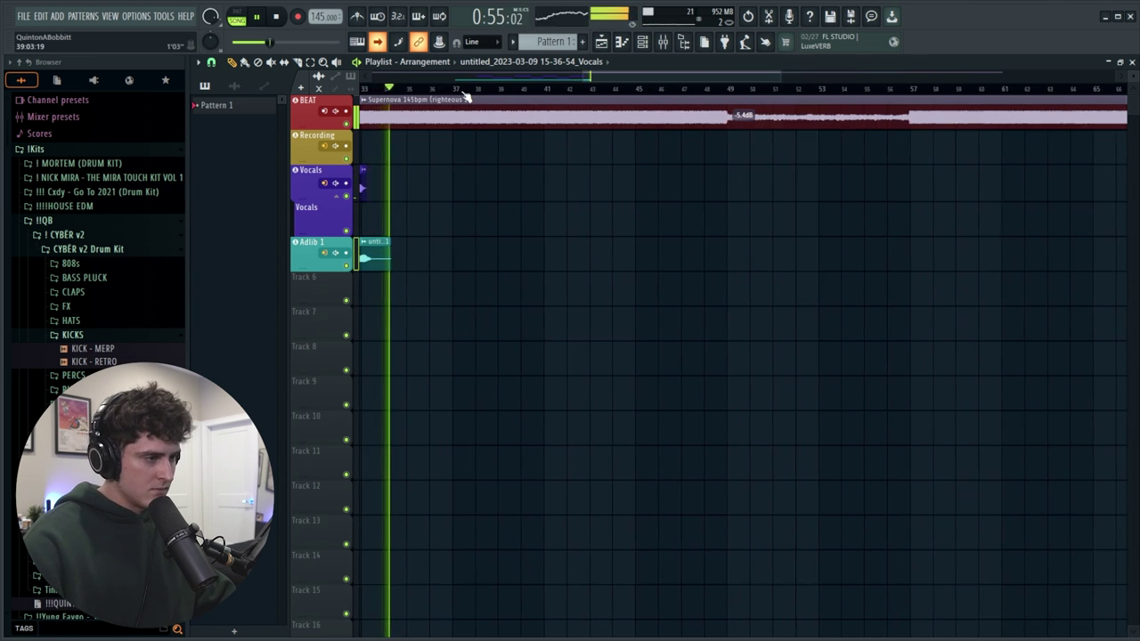
key(space)
scroll(537, 75, down, 3)
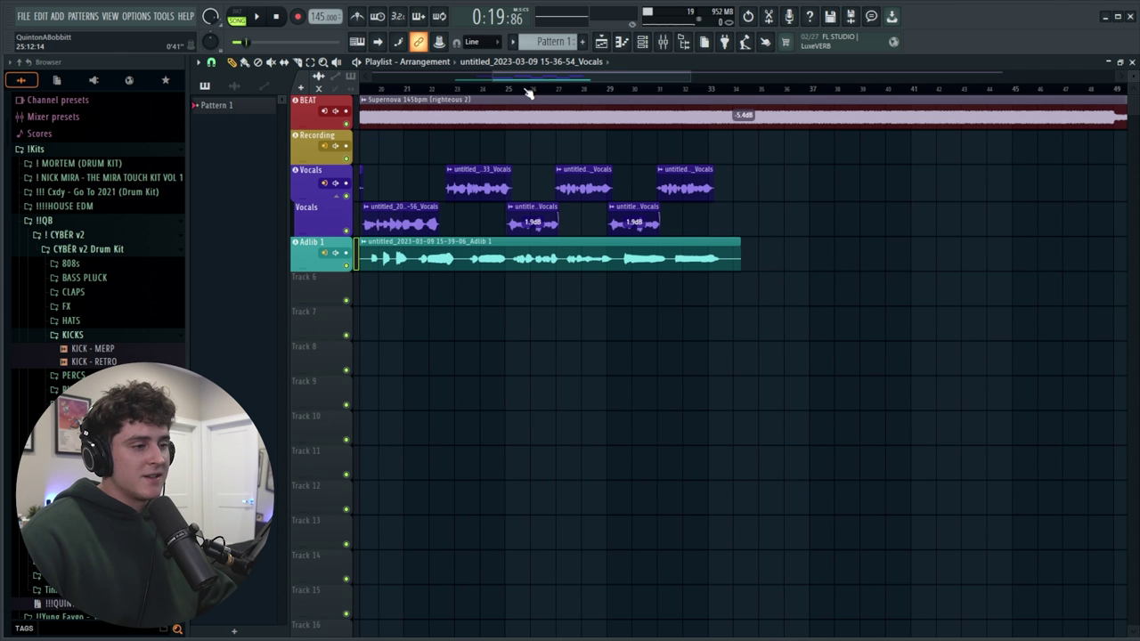
drag(537, 74, 511, 89)
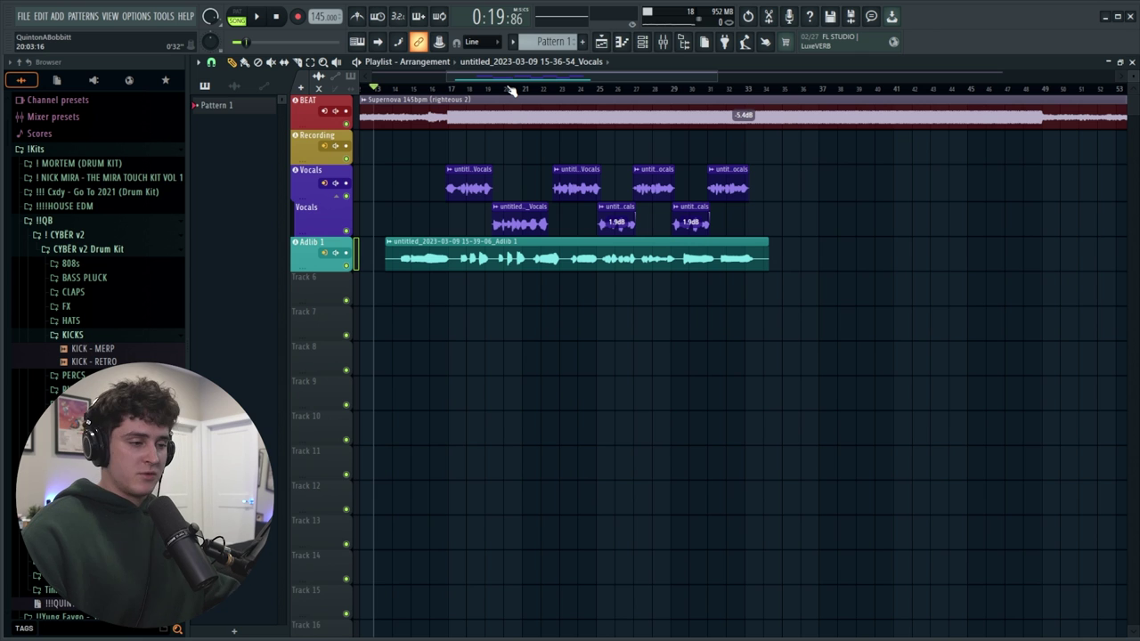
- Clone the Vocals playlist track with only its effects, and check the recording mode of the clone
right_click(309, 186)
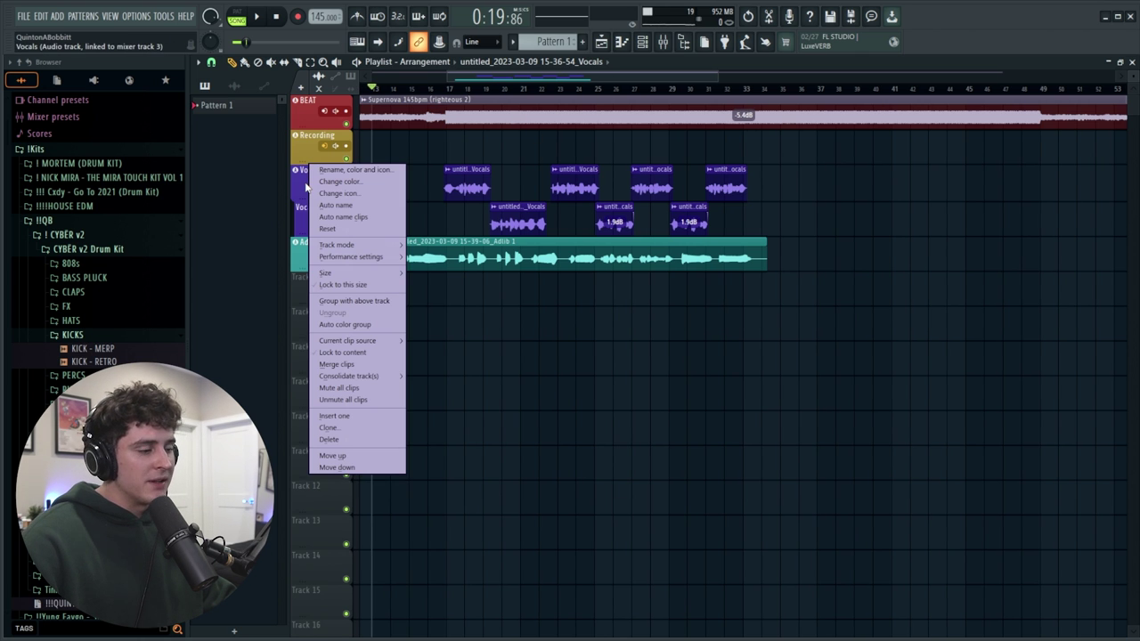
click(327, 427)
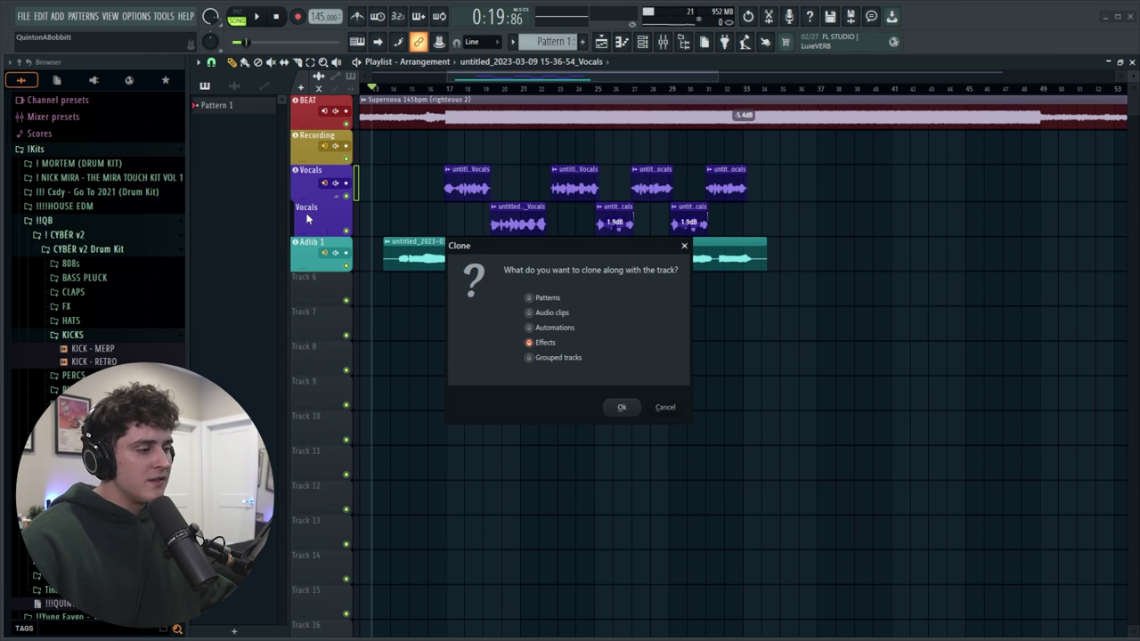
click(621, 407)
right_click(336, 253)
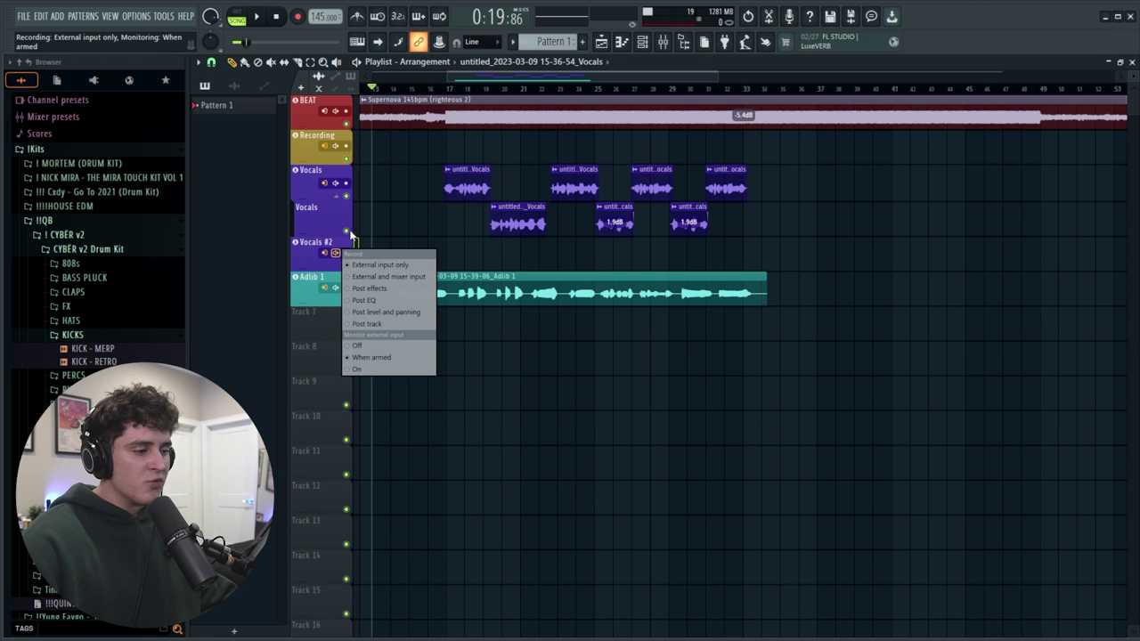
- Move the Vocals #2 mixer track so it sits between the Vocals and Adlib 1 tracks
click(662, 41)
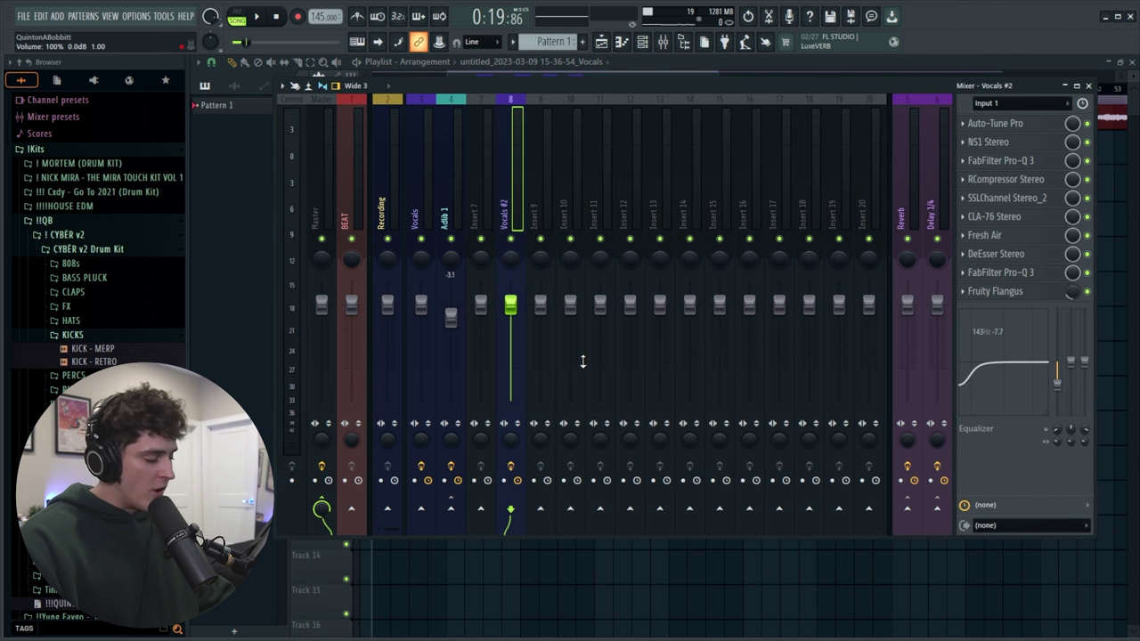
key(alt+Left)
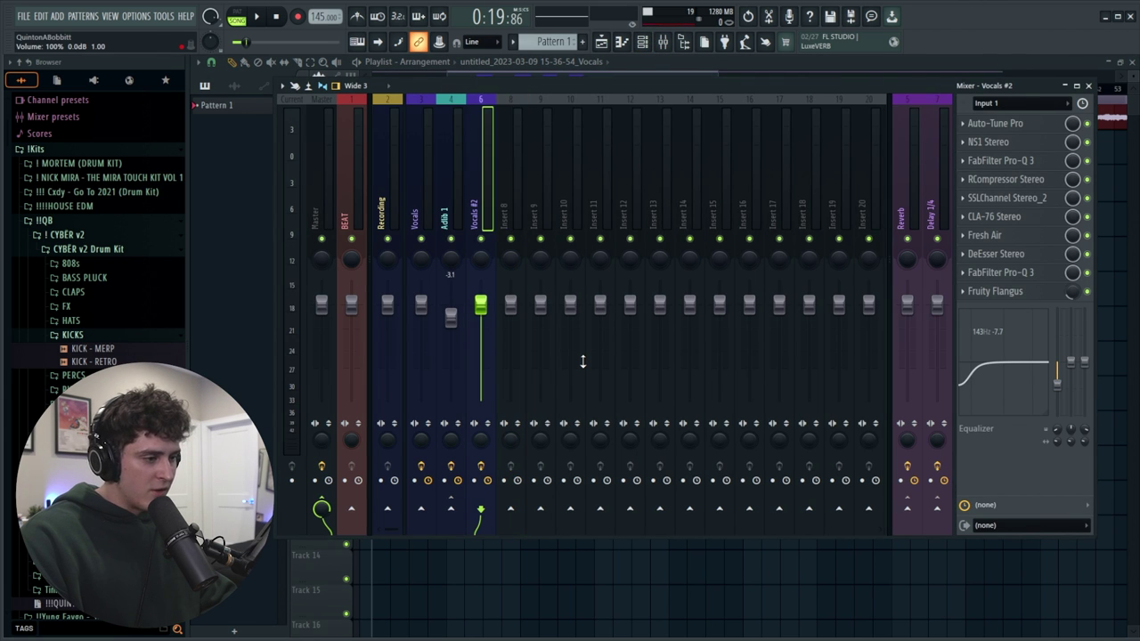
key(alt+Left)
key(alt+Left)
key(alt+Right)
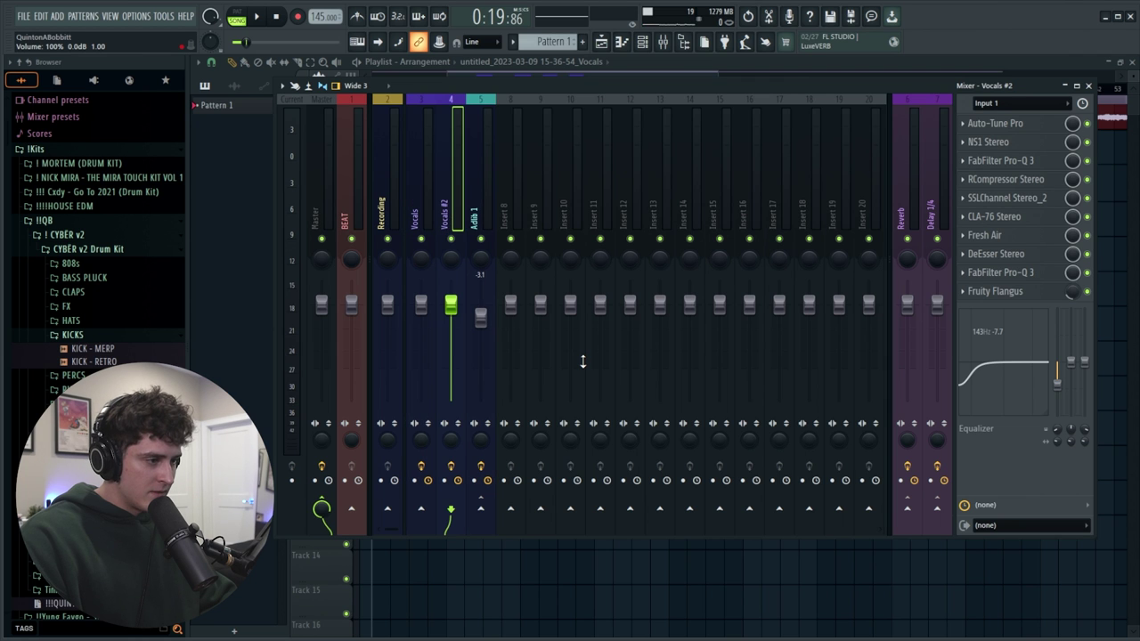
key(F9)
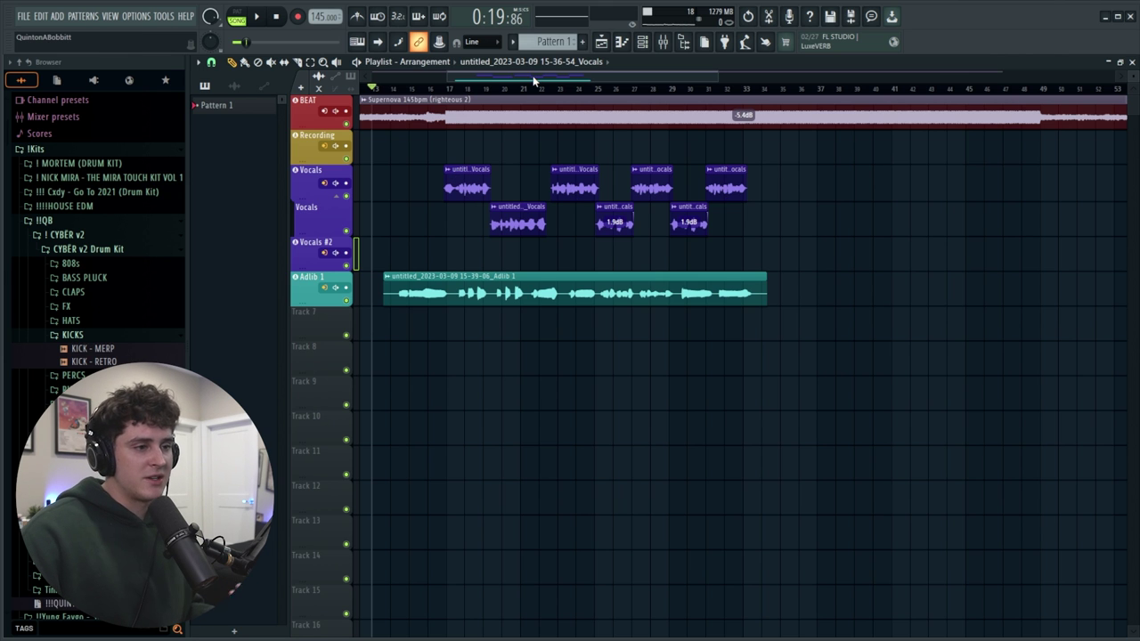
- Load StudioRack Stereo with the preset The Final Step (waves) in the first effect slot of the Master mixer track
key(F9)
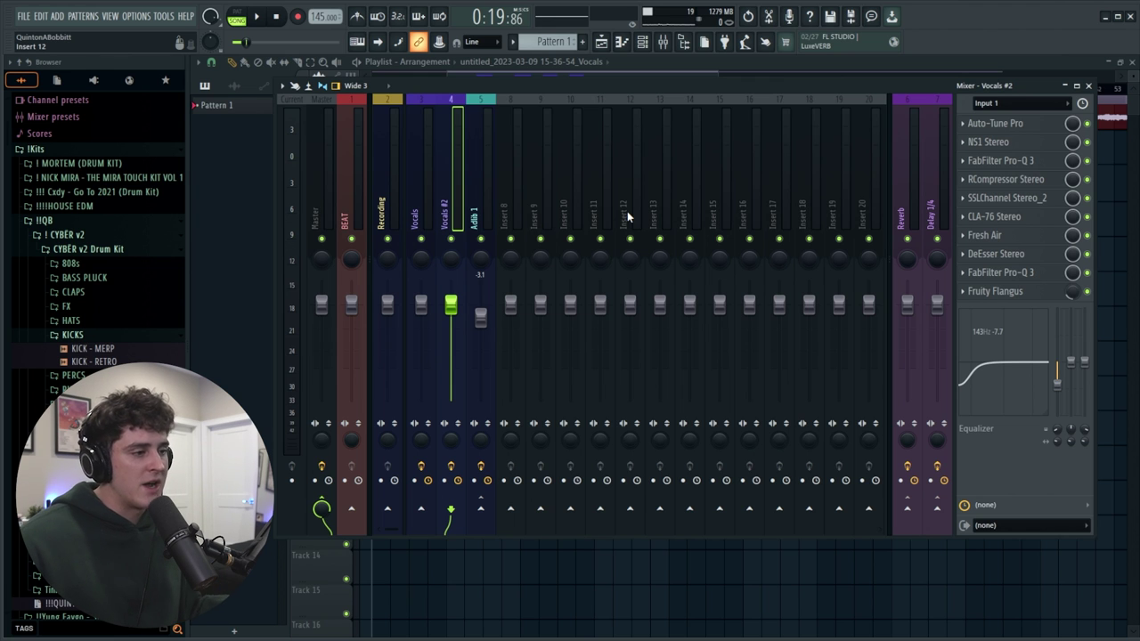
click(321, 214)
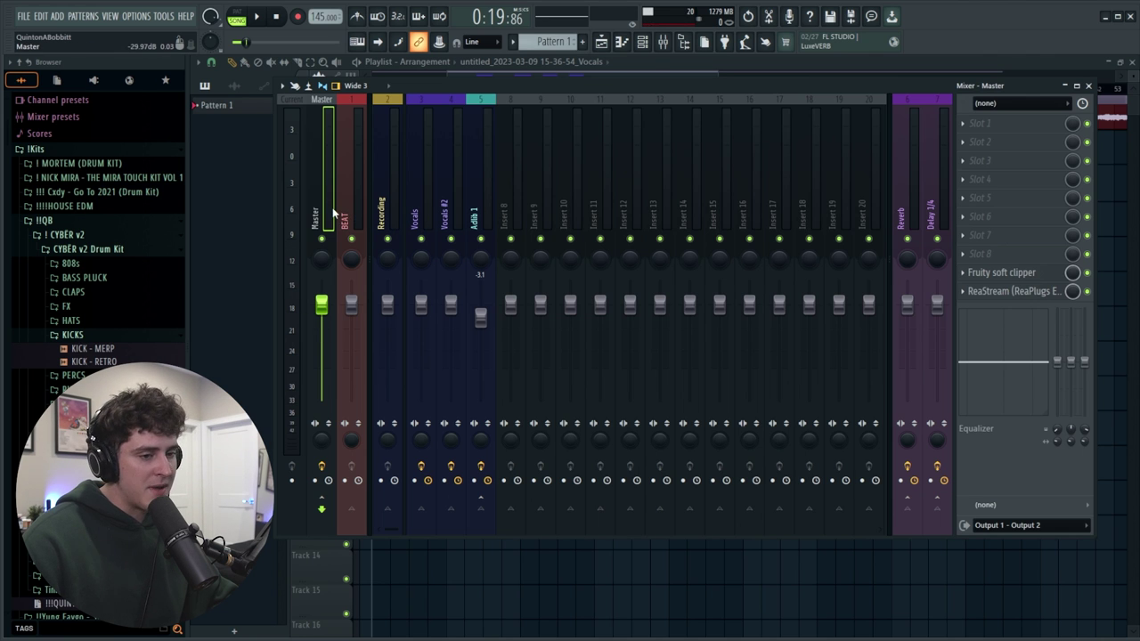
click(389, 206)
key(Right)
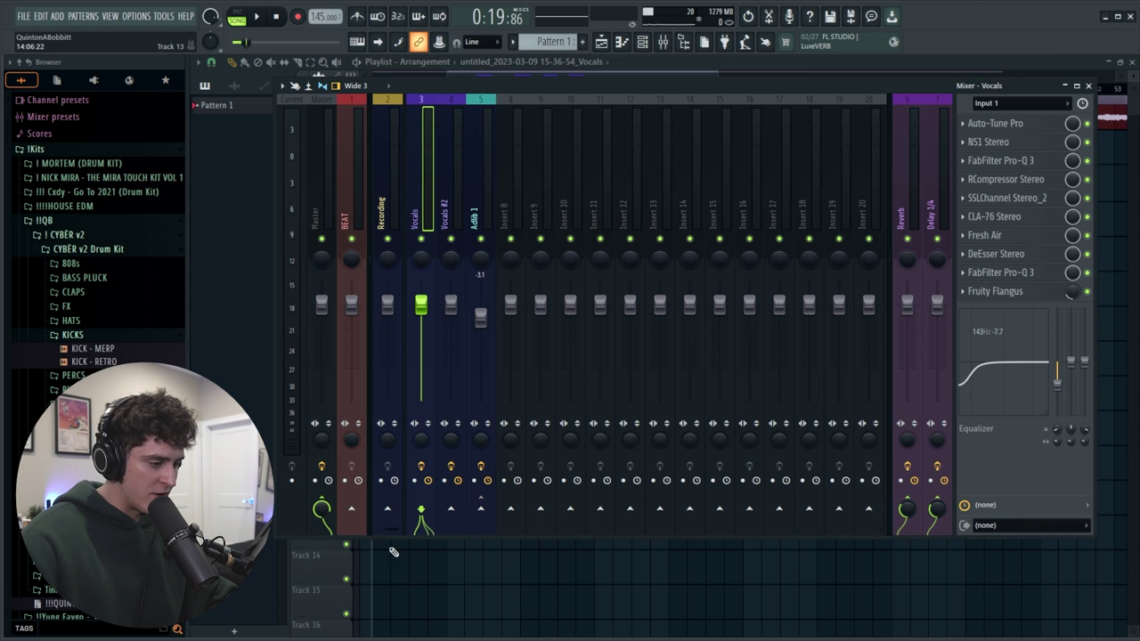
click(320, 214)
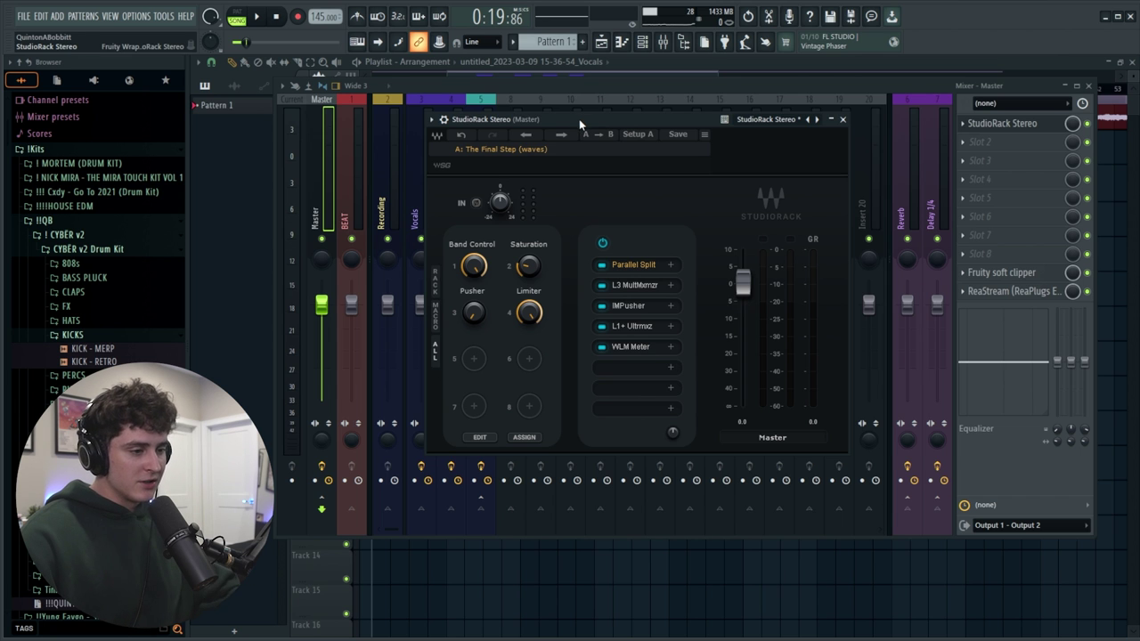
- Expand the Parallel Split in StudioRack and inspect the settings of its J37 tape plugin
click(626, 265)
click(824, 297)
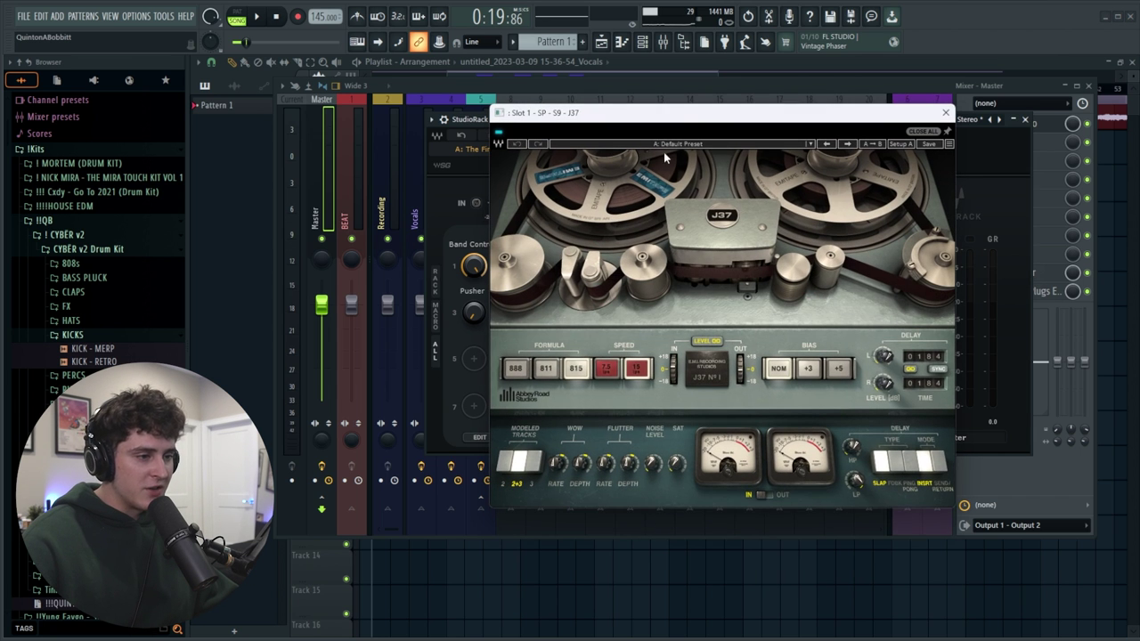
drag(680, 122, 628, 112)
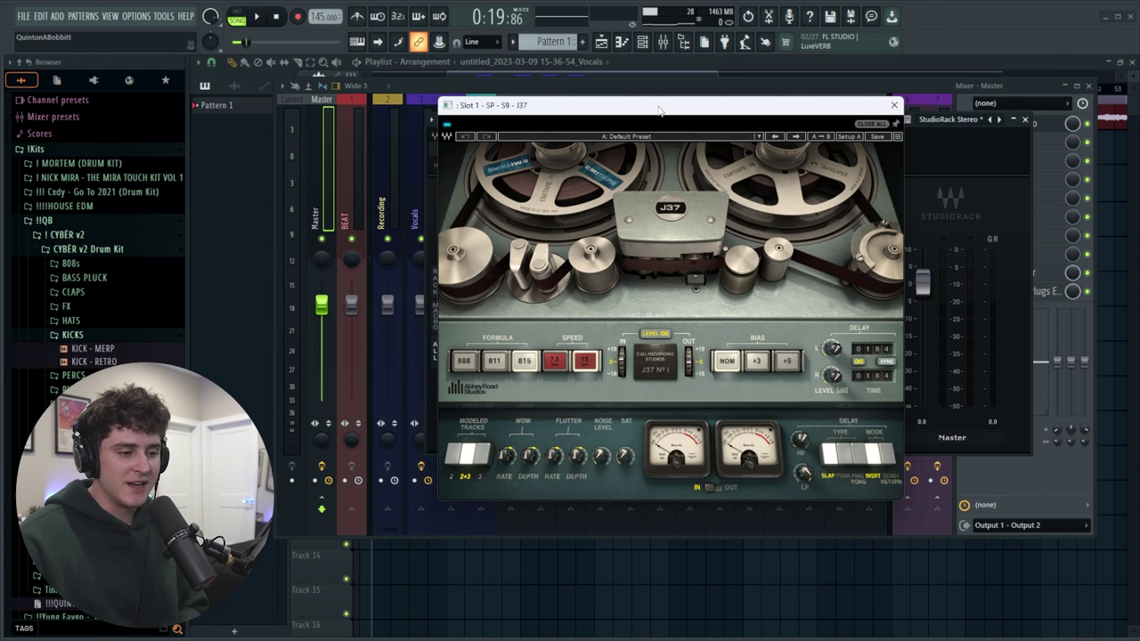
click(894, 104)
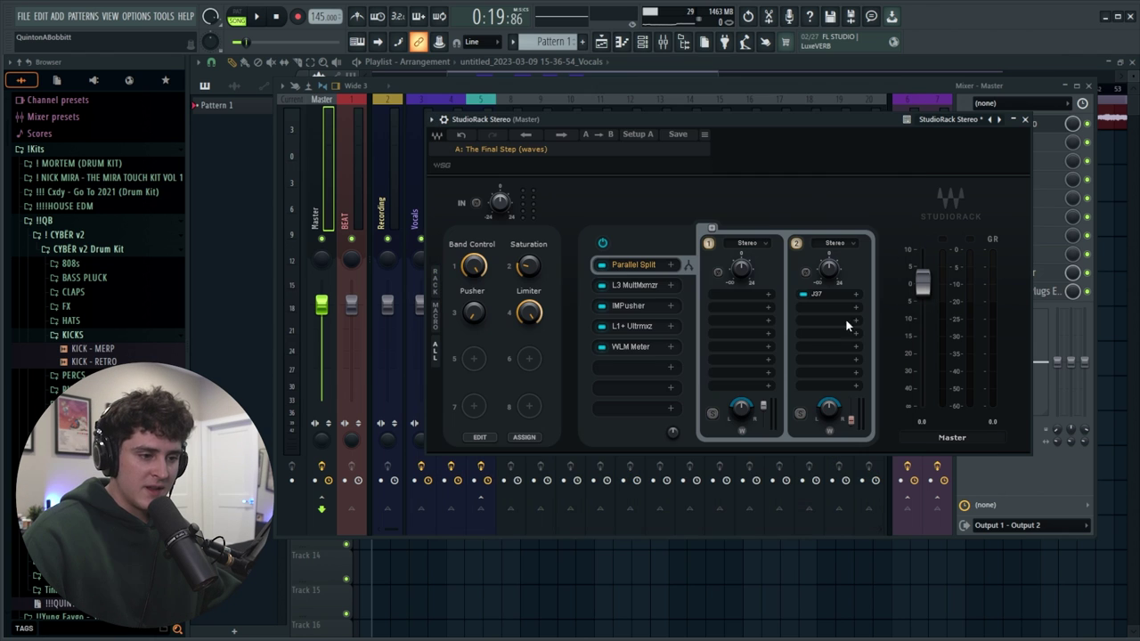
- Inspect the L3 MultiMaximizer and L1+ Ultramaximizer settings in the master chain, and close StudioRack
click(634, 286)
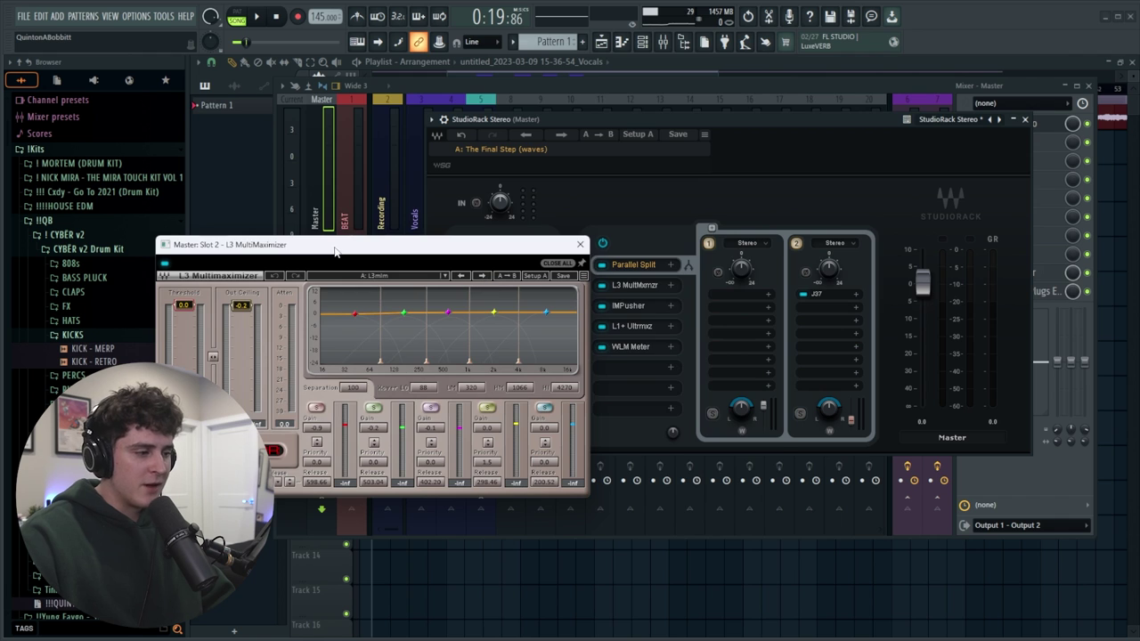
drag(334, 252, 530, 211)
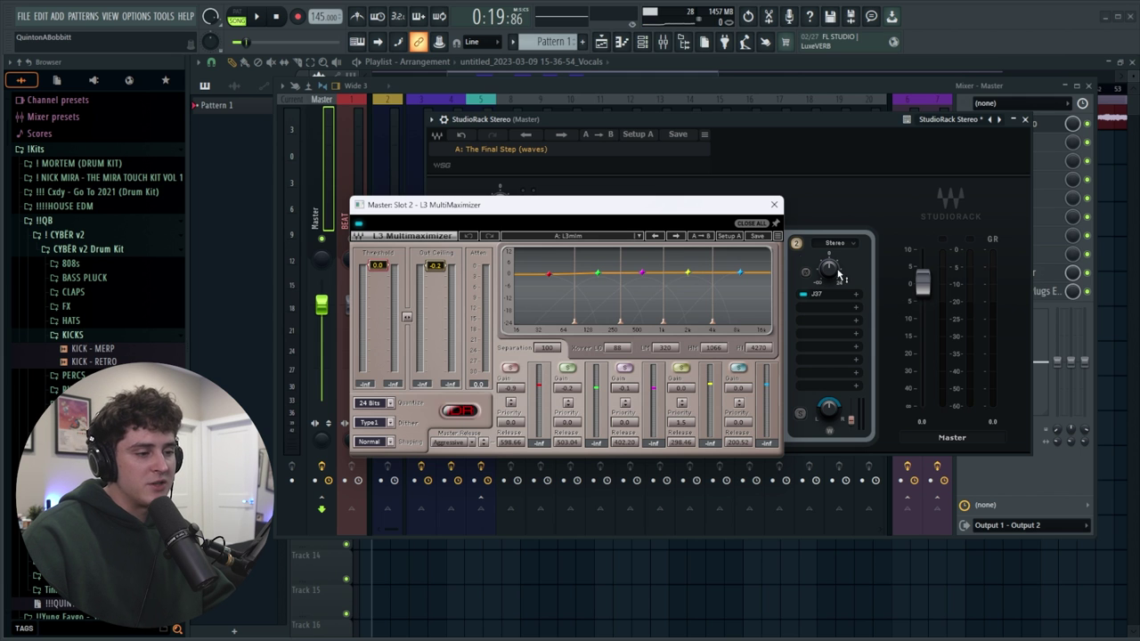
drag(348, 153, 594, 117)
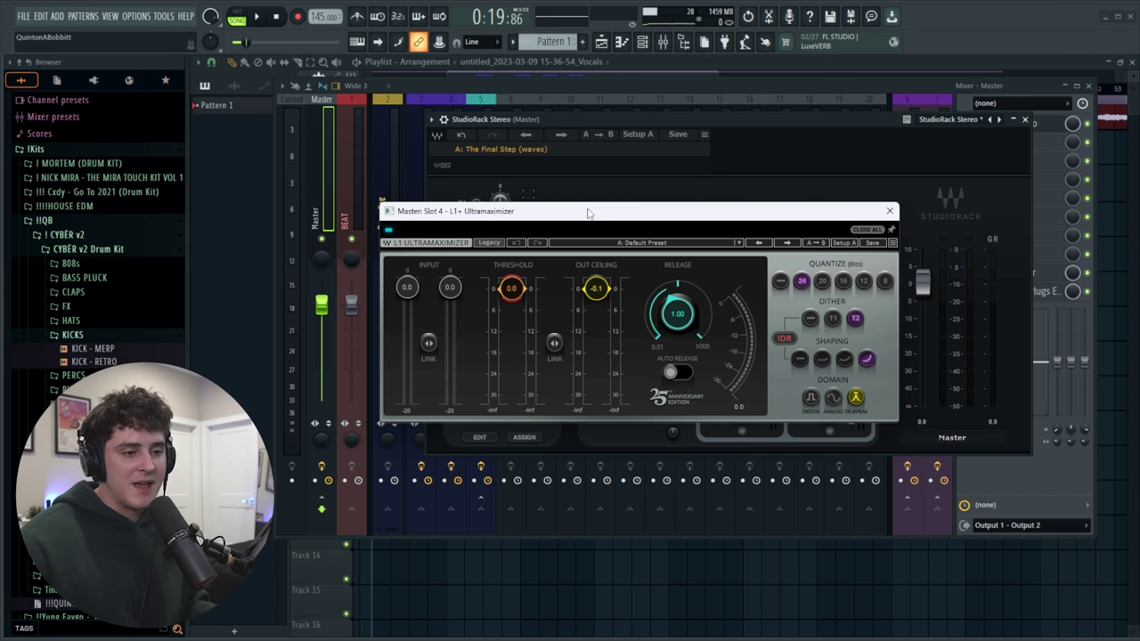
click(889, 210)
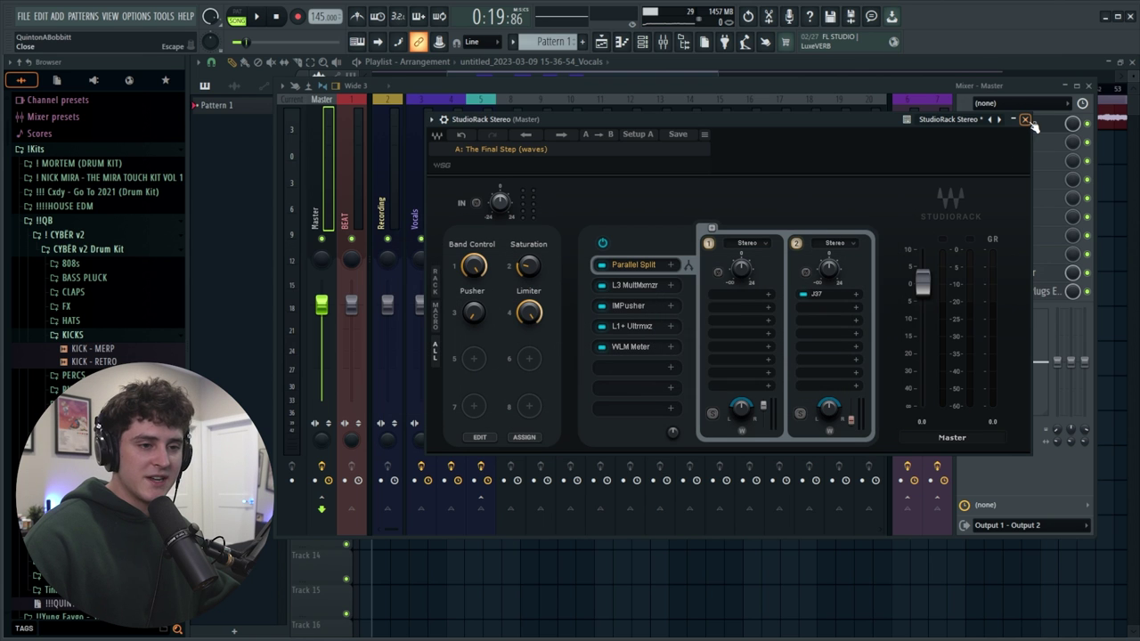
click(1025, 119)
- Play the song from about bar 13 to audition the mix with the StudioRack master chain on
drag(585, 76, 483, 79)
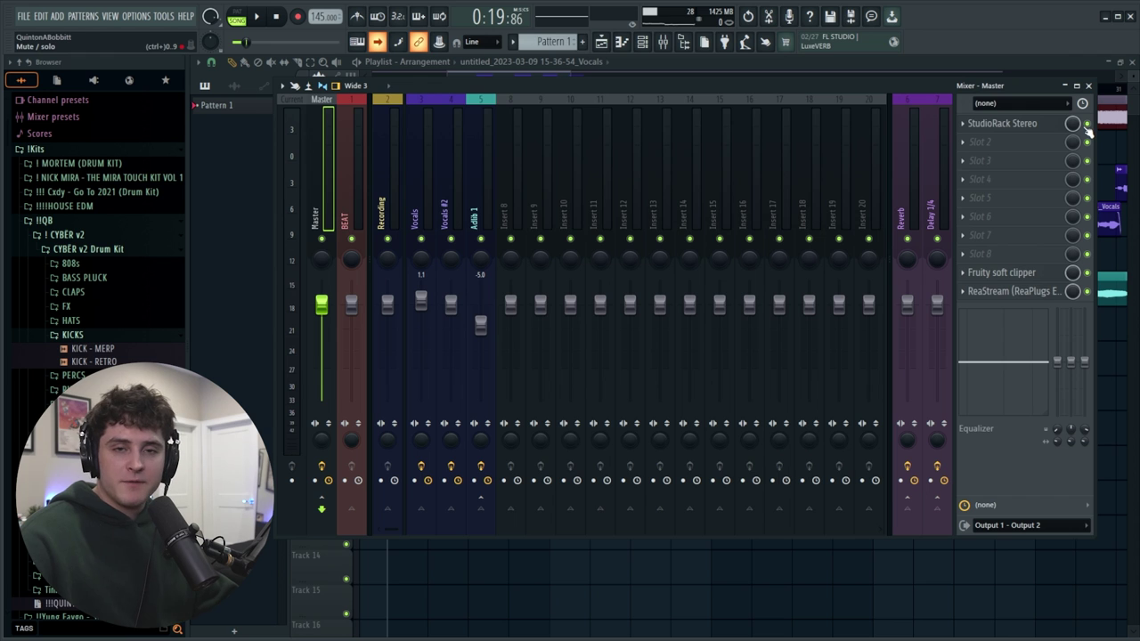
click(505, 78)
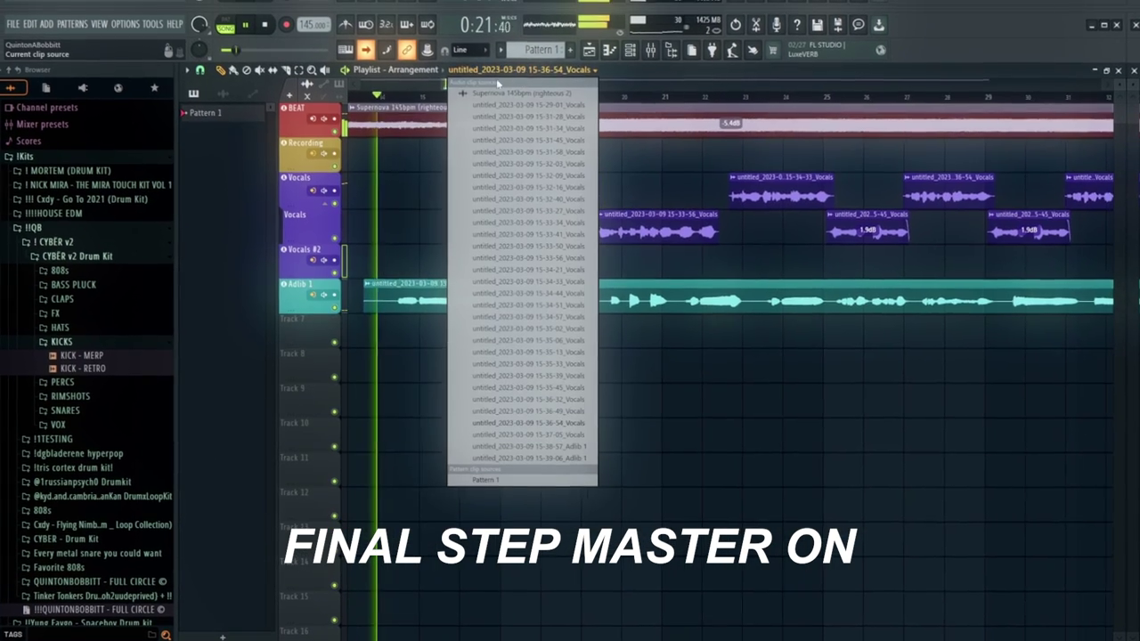
click(512, 71)
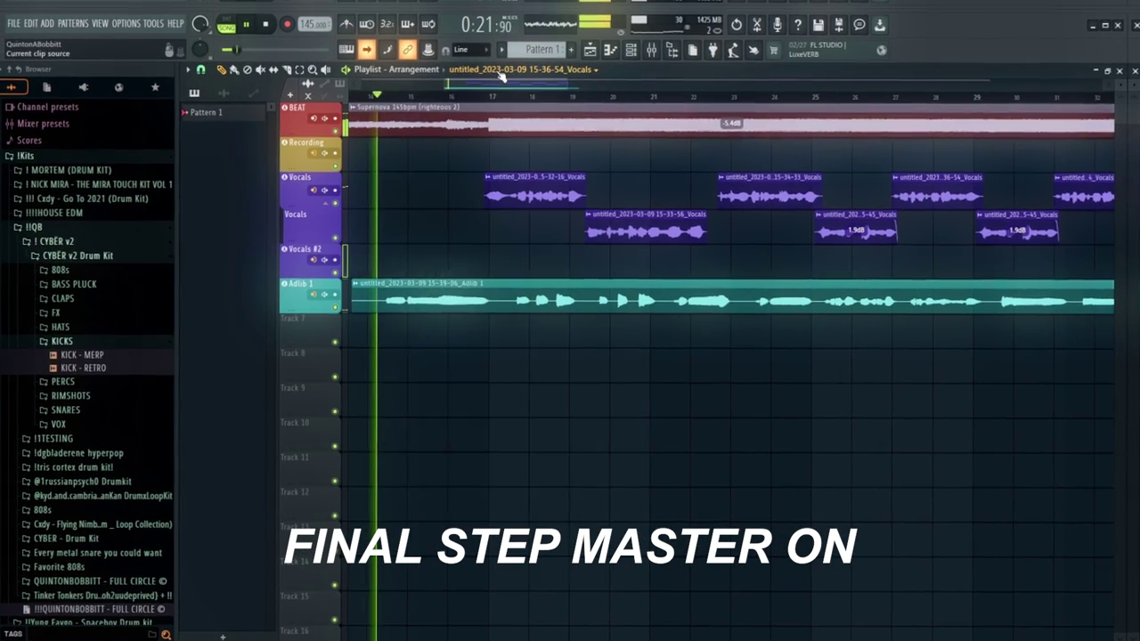